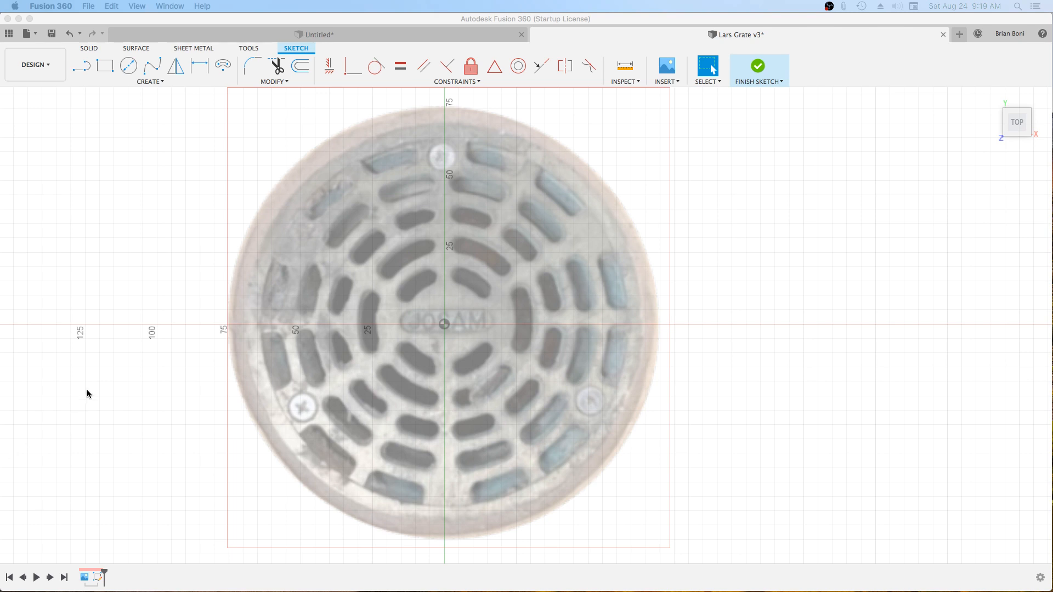
Show Sketch1 with its construction circles and angled guide lines over the drain canvas.
click(110, 260)
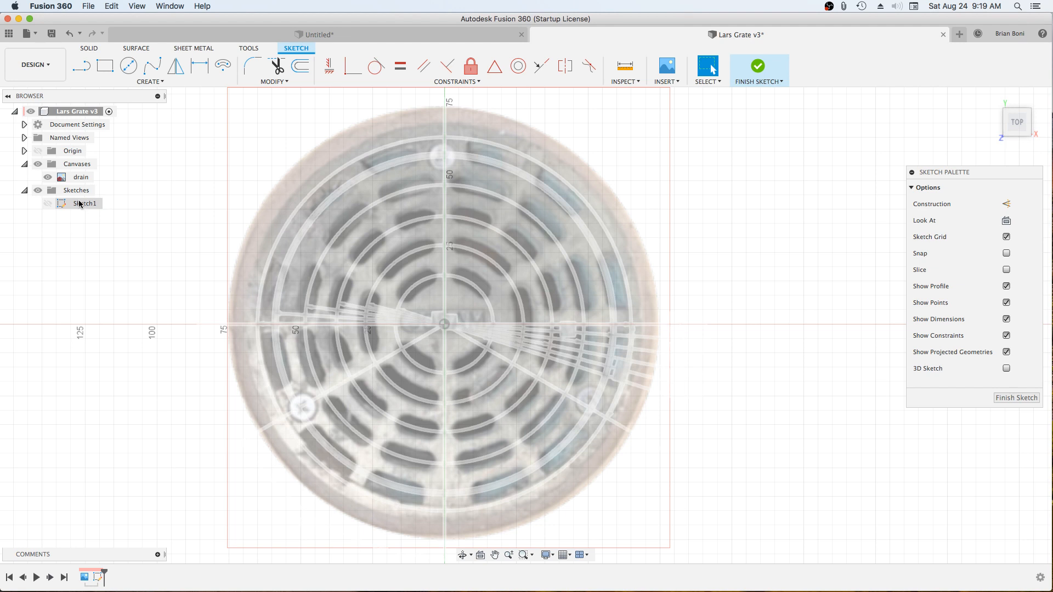
click(48, 203)
click(48, 203)
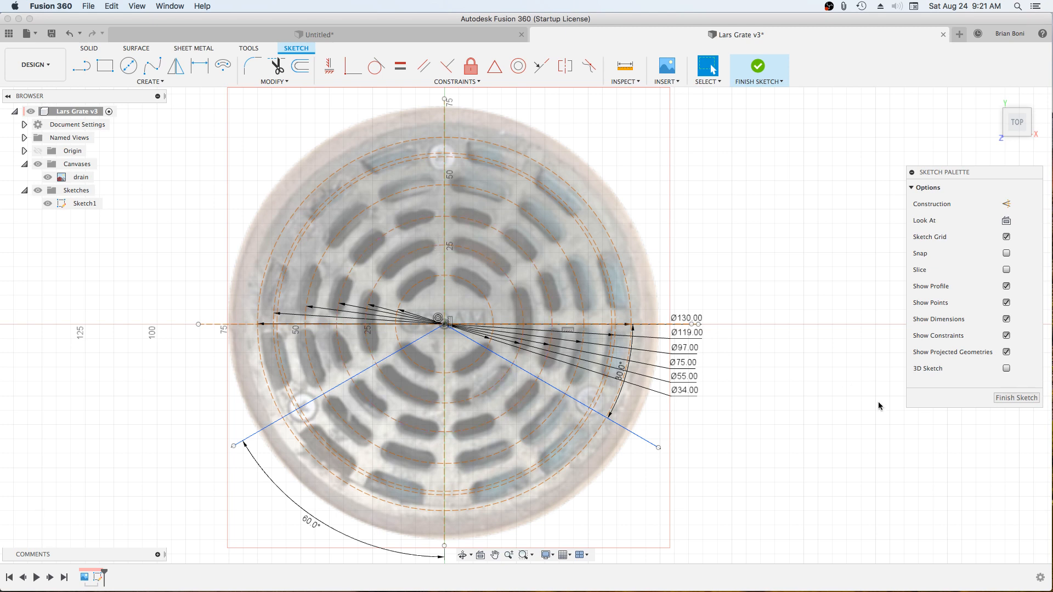
click(1018, 398)
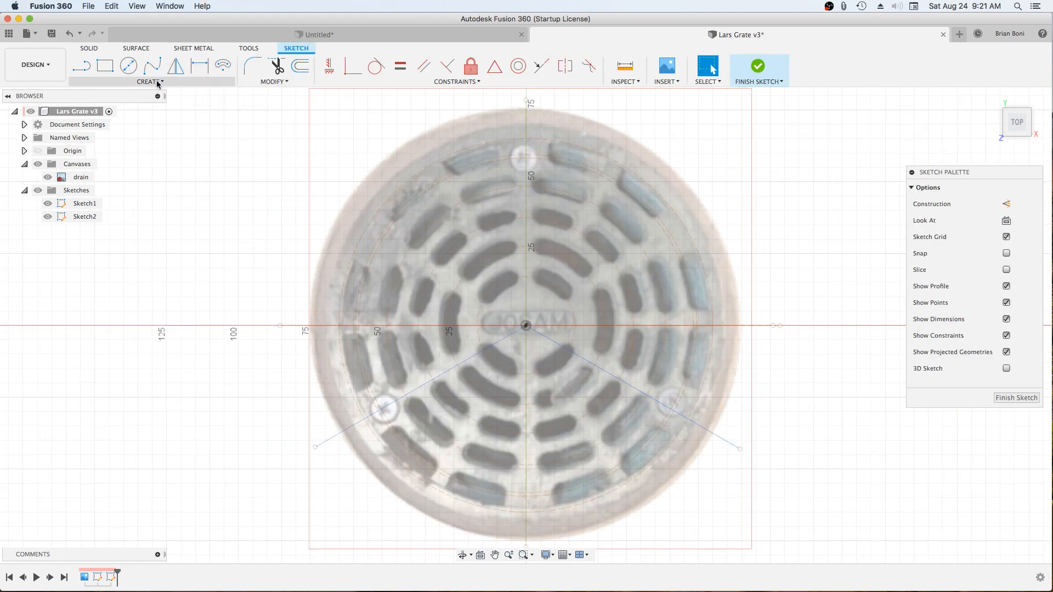
click(157, 84)
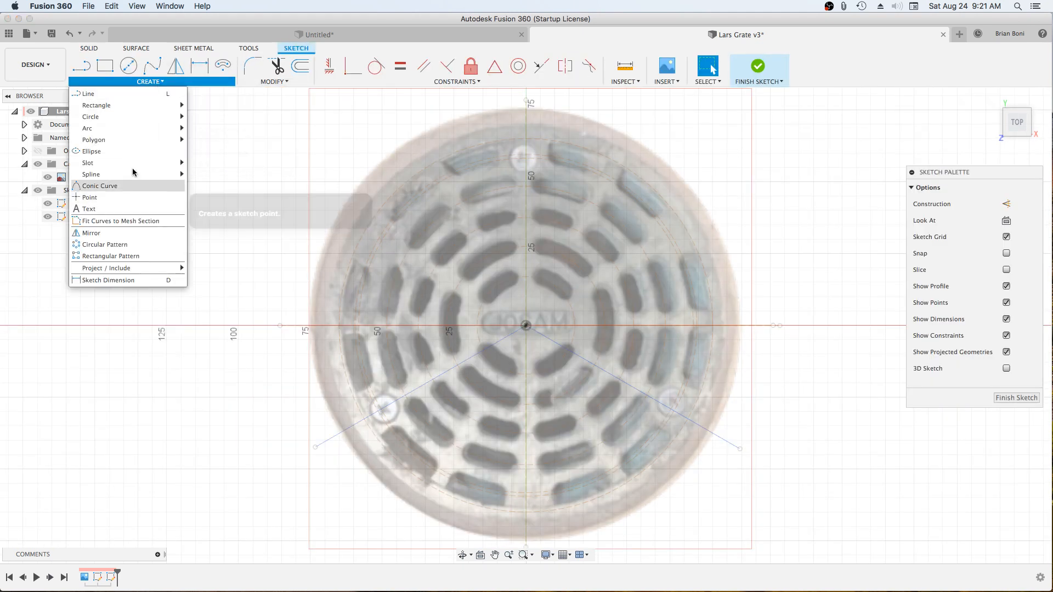
mouse_move(133, 166)
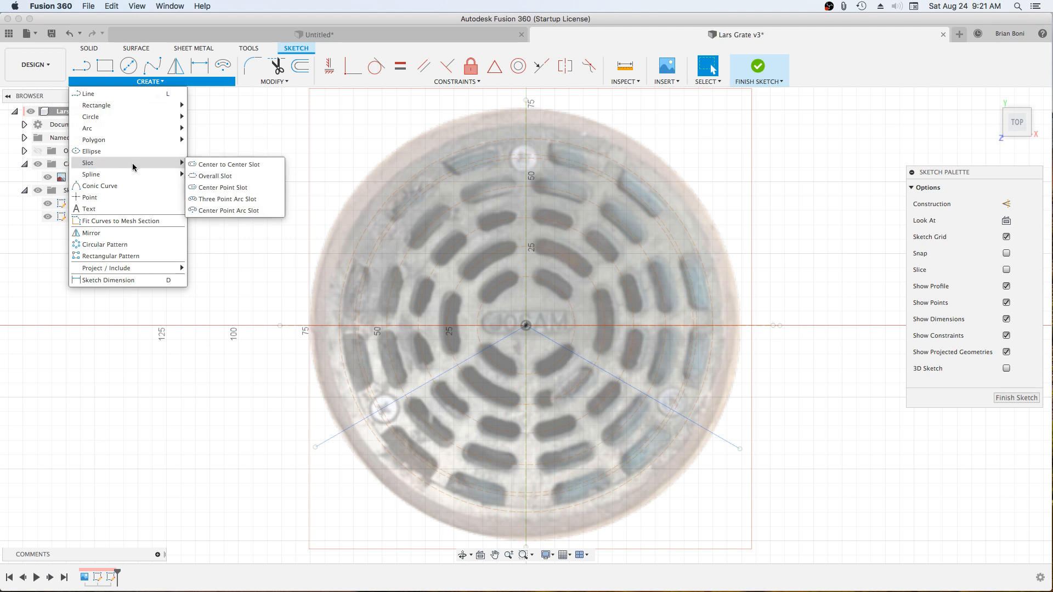
click(246, 212)
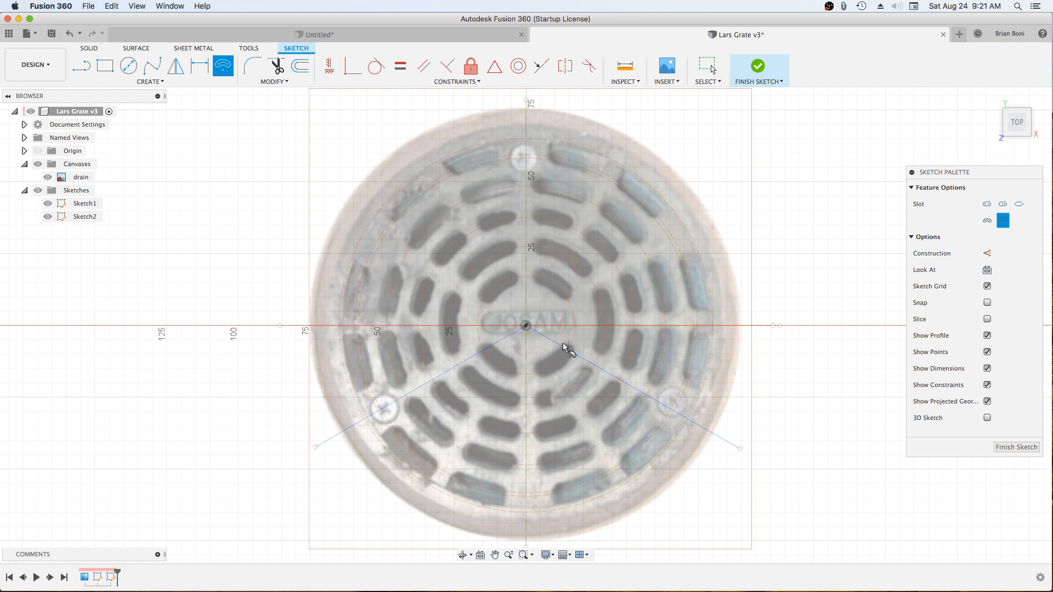
click(526, 325)
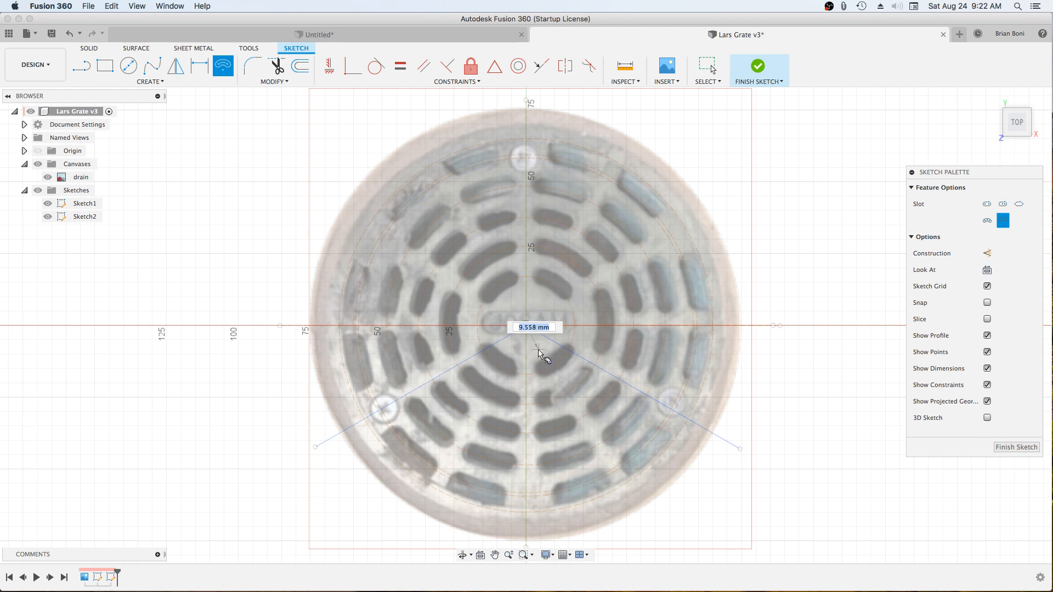
key(super+z)
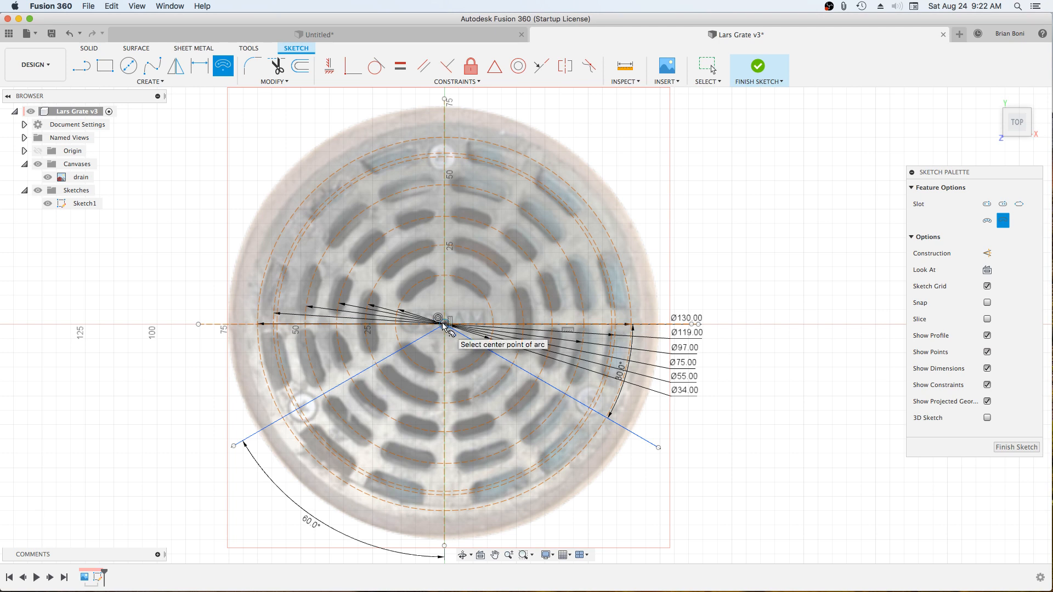
Draw a 4.5 mm wide center point arc slot around the origin, tracing the lower-left opening on the 34 mm circle from the angled guide line.
click(443, 325)
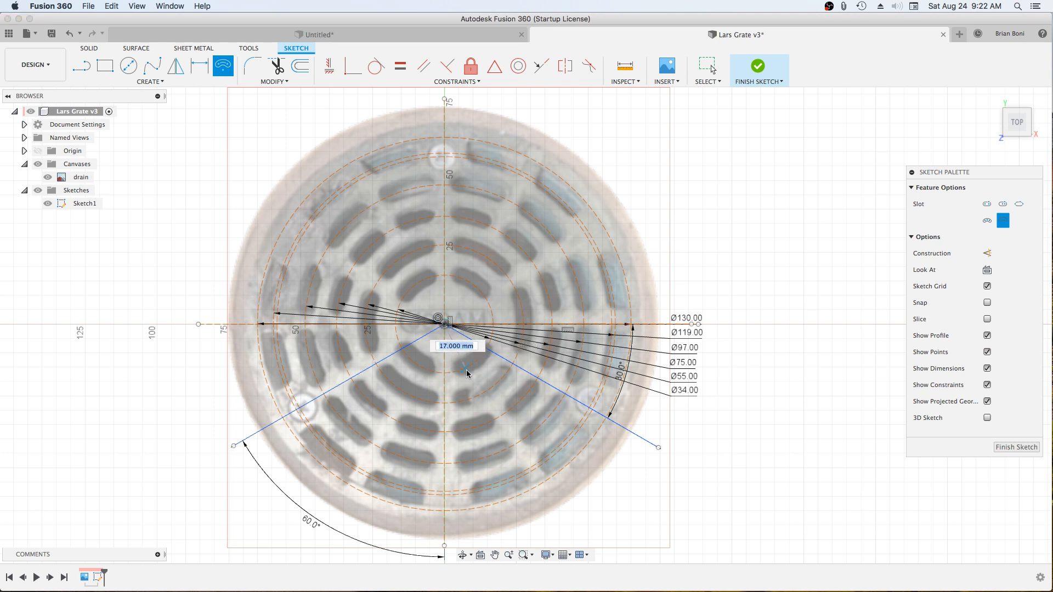
scroll(467, 373, up, 5)
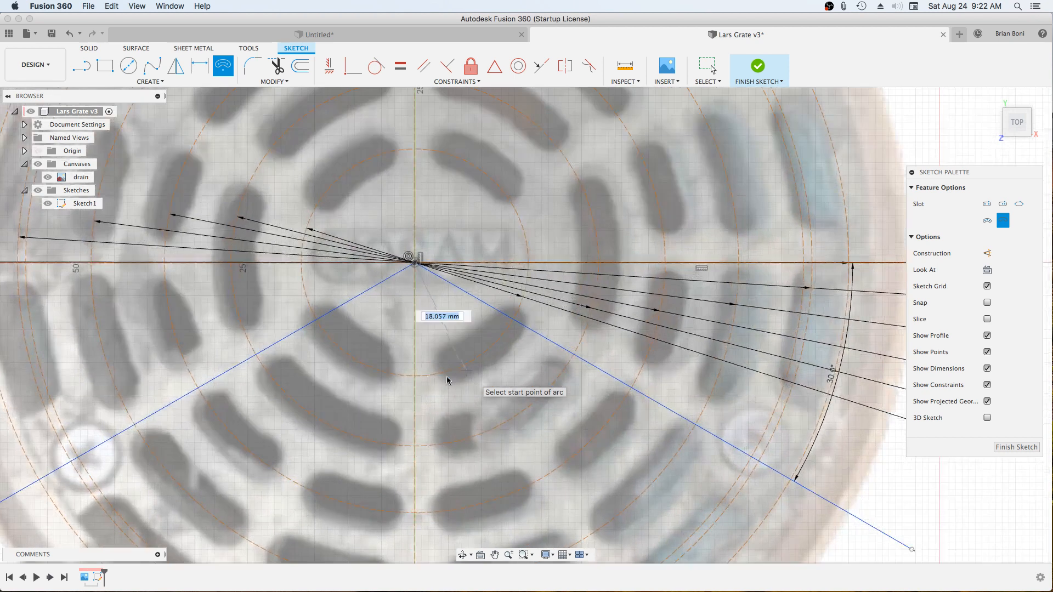
click(317, 321)
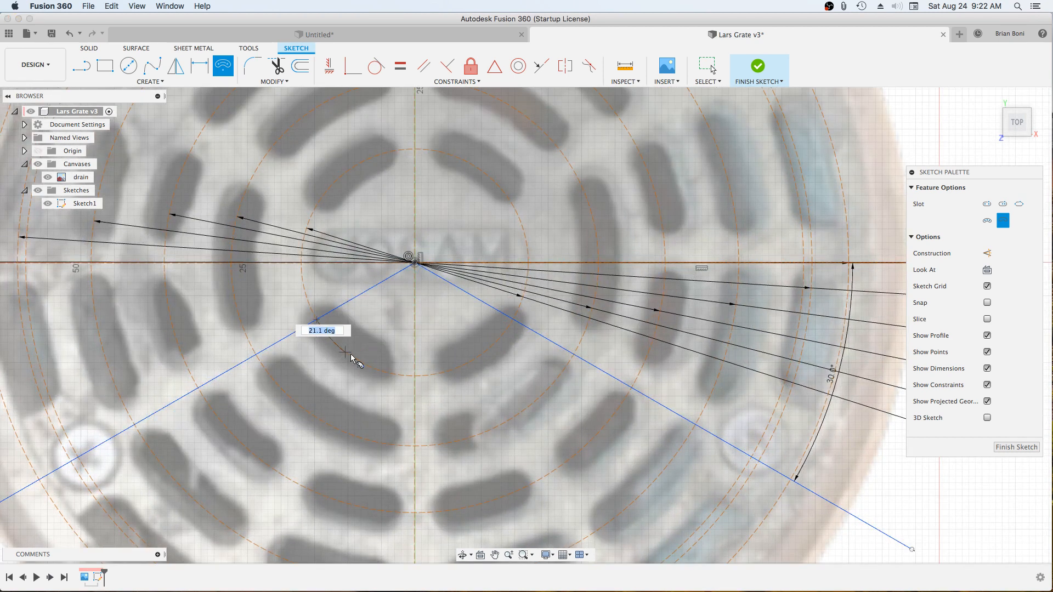
click(379, 369)
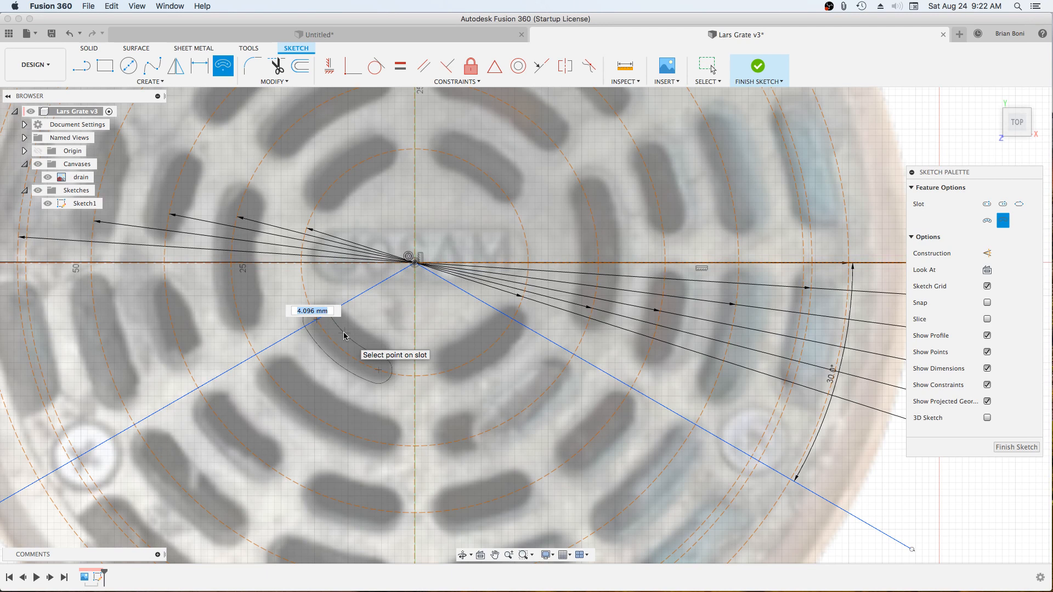
text(4.5)
key(Return)
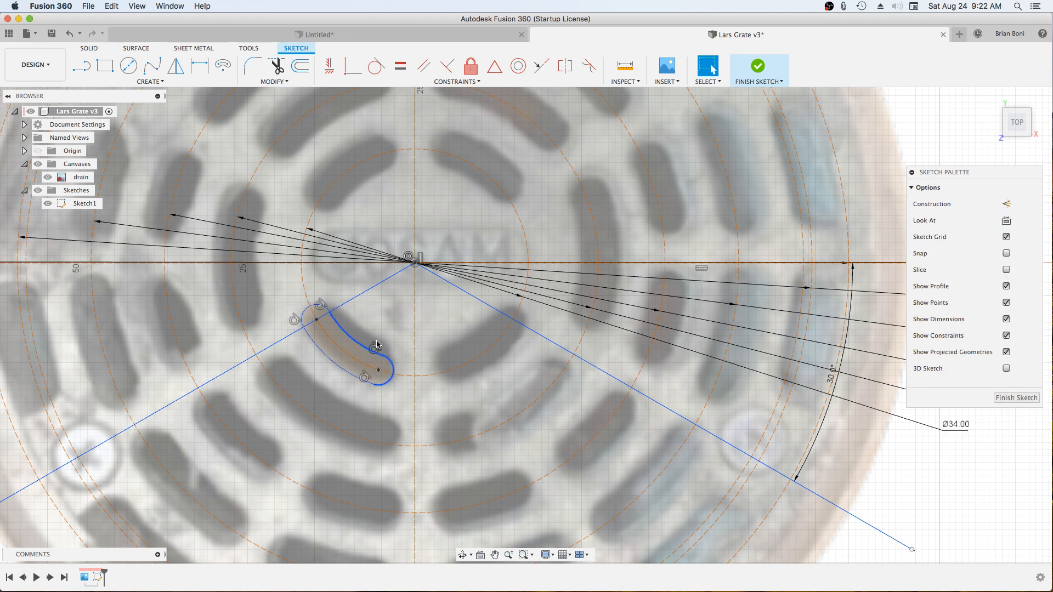
Mirror the arc slot across the vertical centre line onto the opening on the other side.
scroll(401, 317, down, 3)
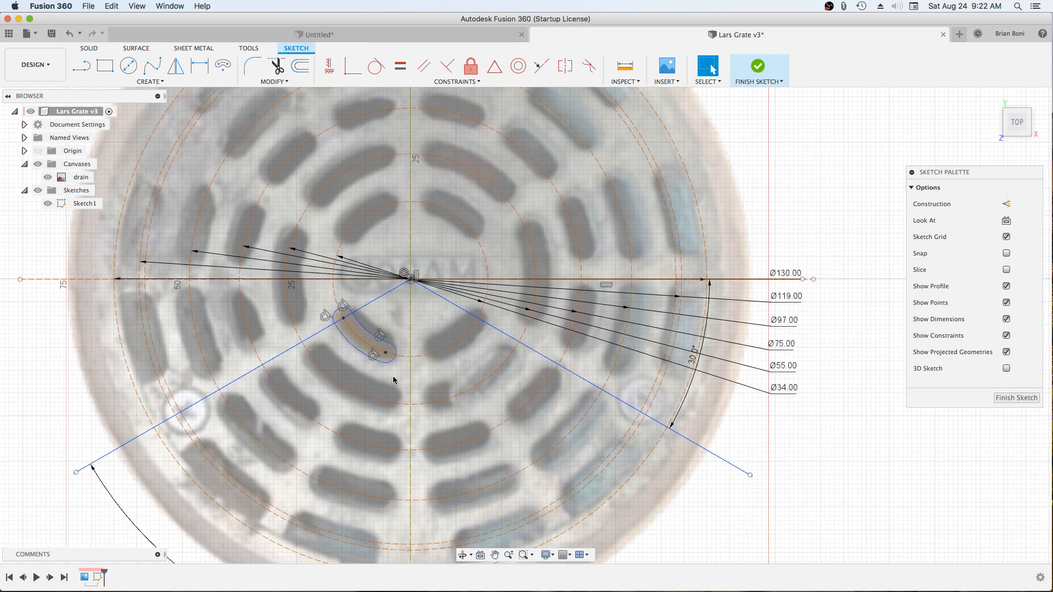
double_click(347, 342)
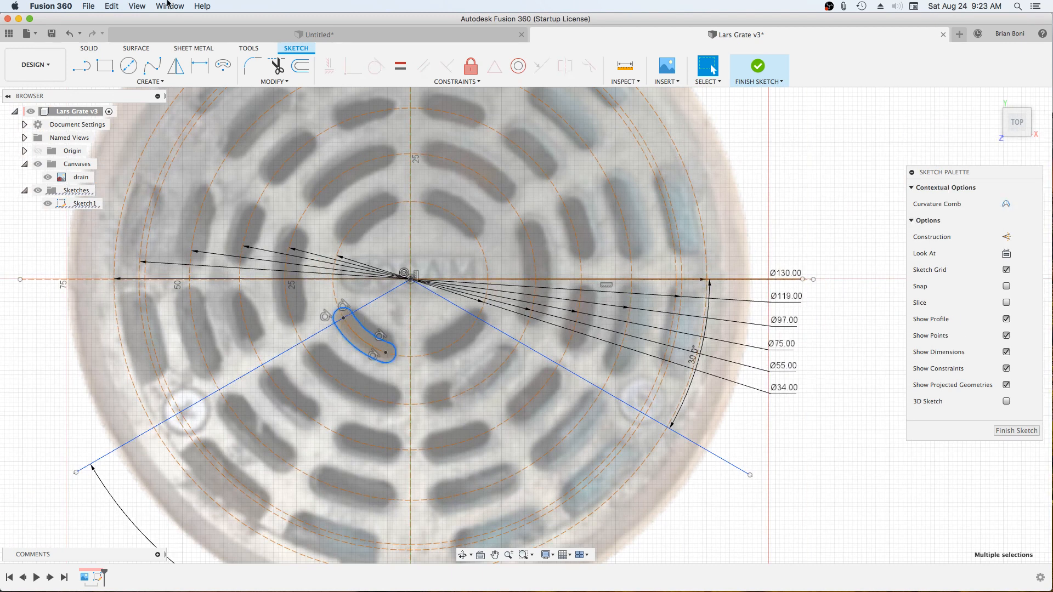
click(149, 81)
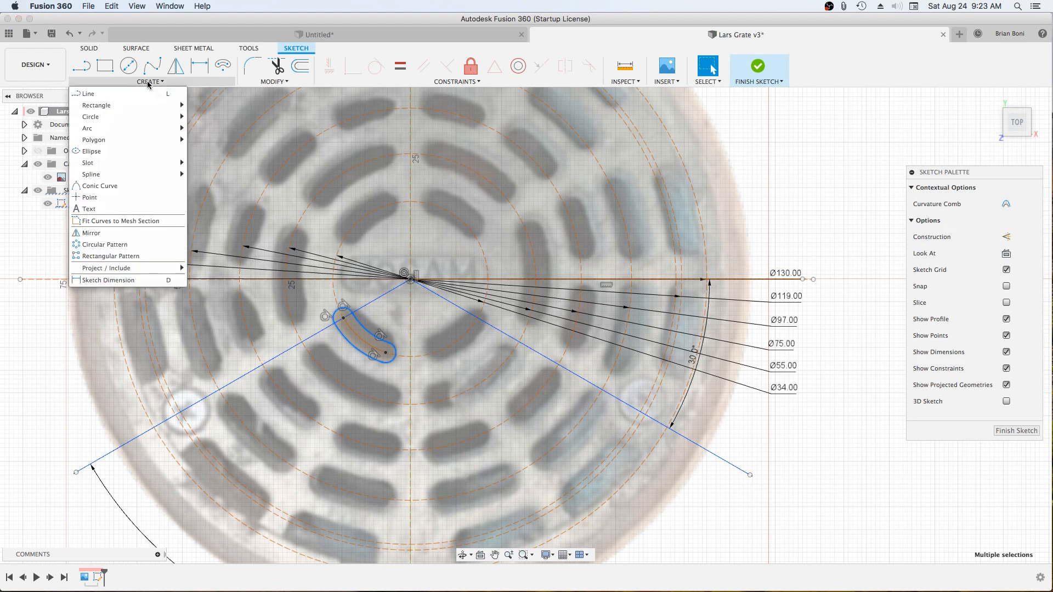
click(91, 233)
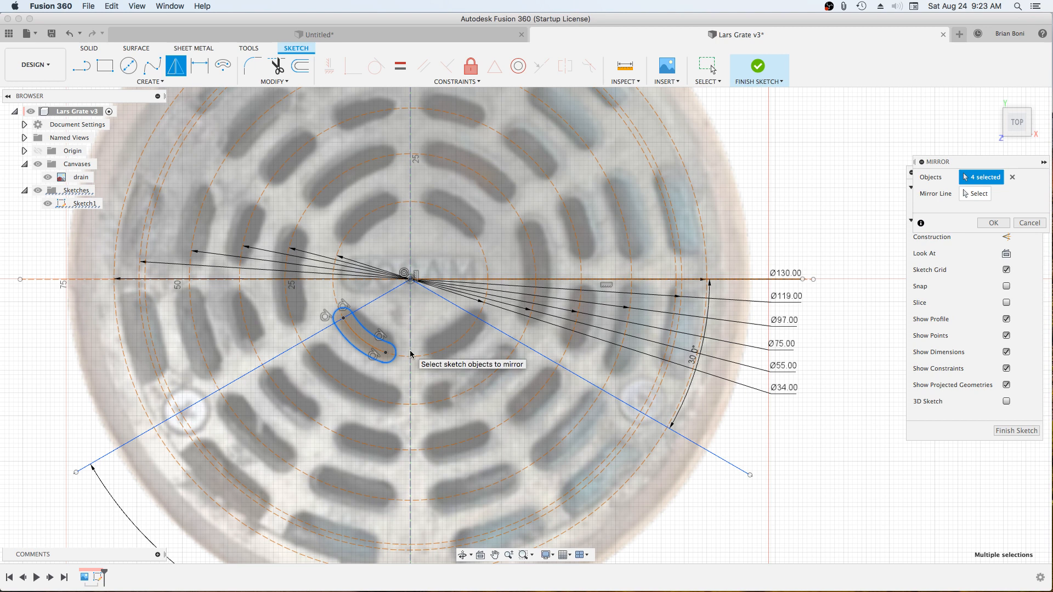
click(970, 195)
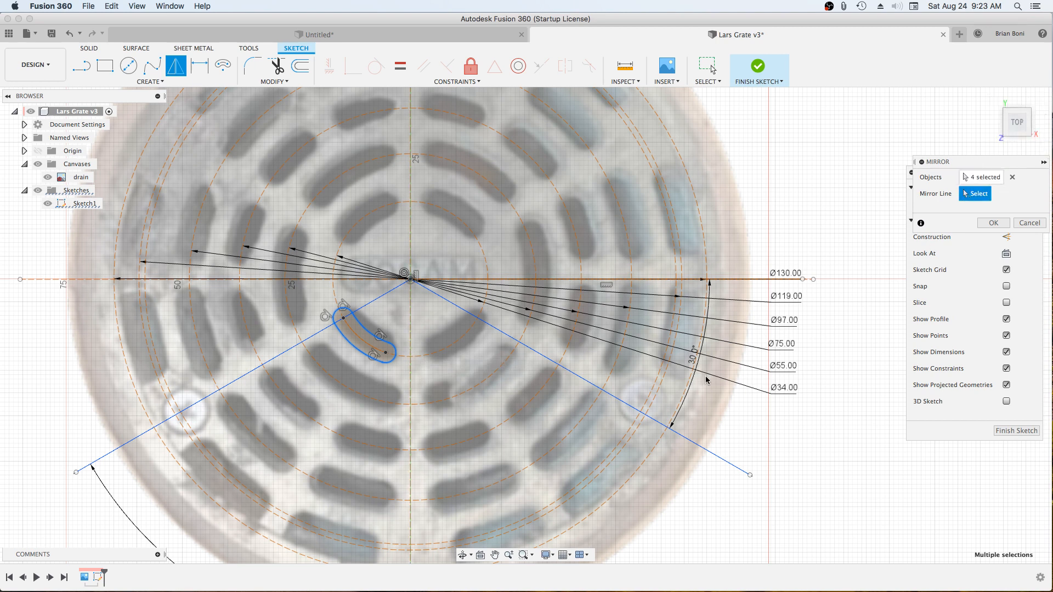
click(410, 335)
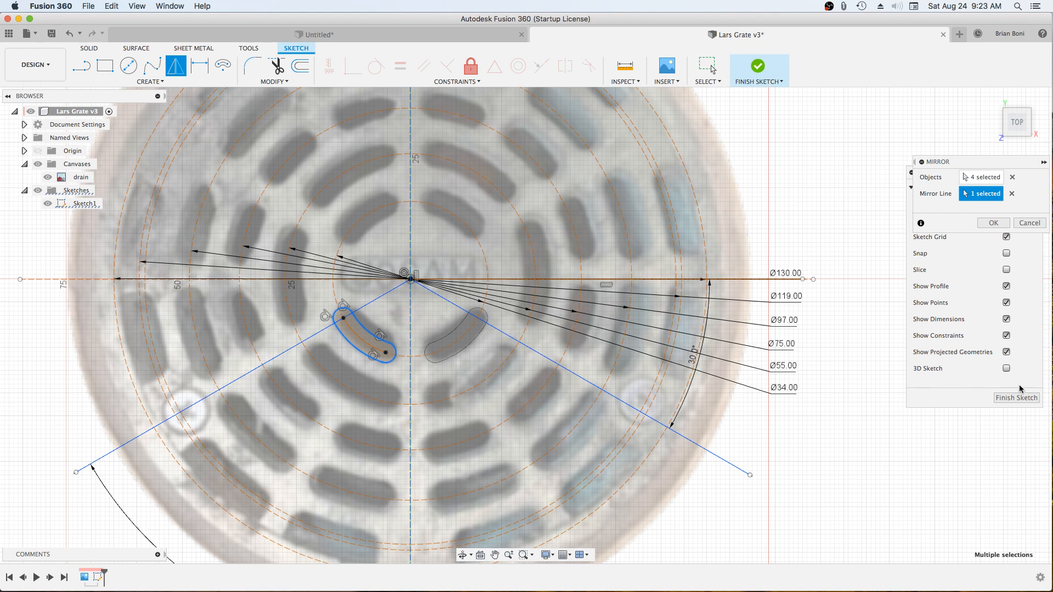
click(994, 225)
key(Return)
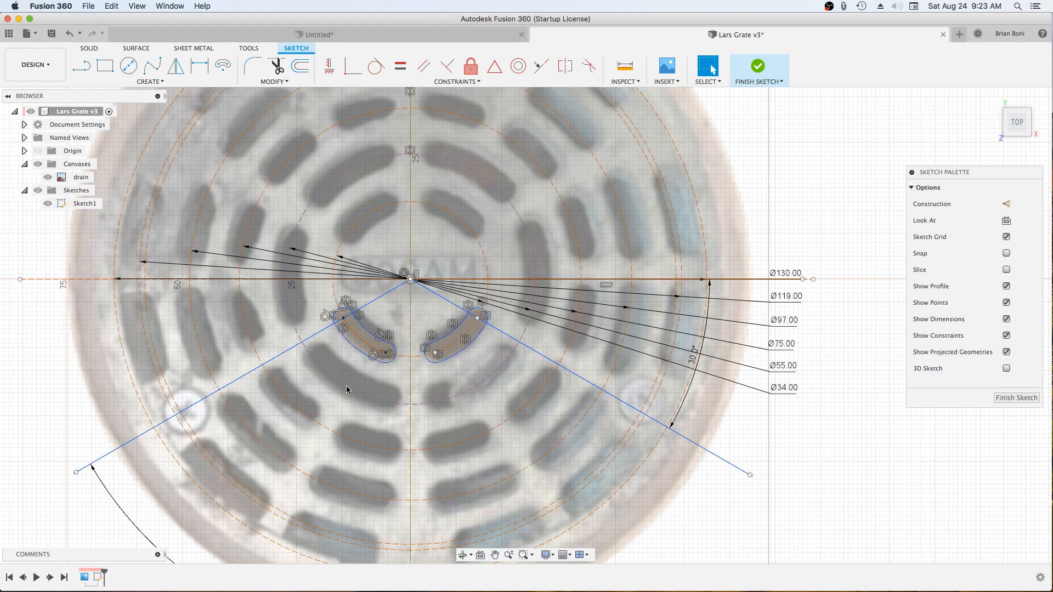
Mirror both lower arc slots across the horizontal centre line onto the upper openings.
double_click(352, 347)
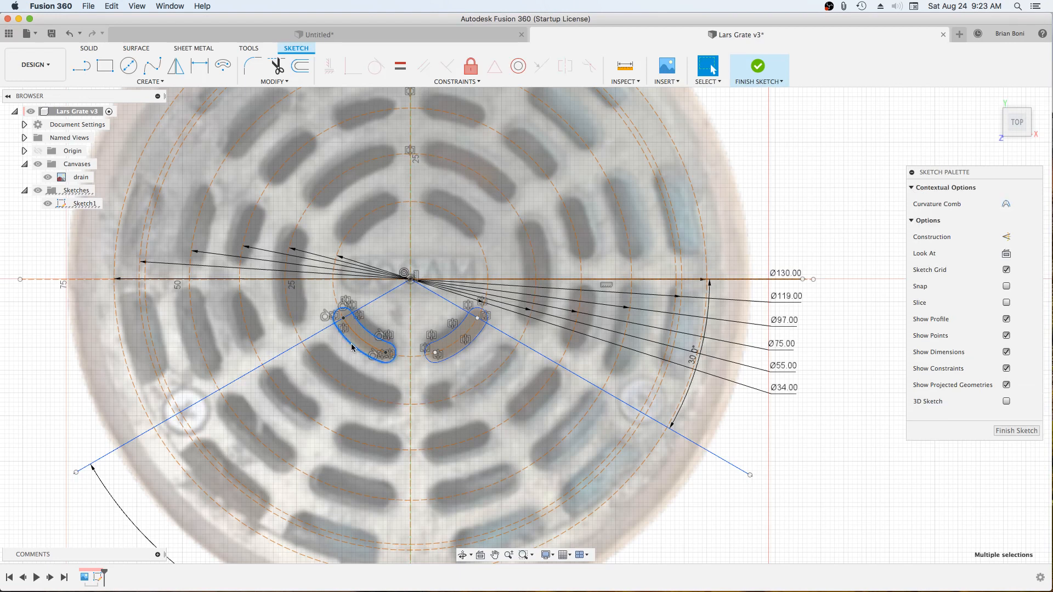
double_click(460, 354)
click(148, 82)
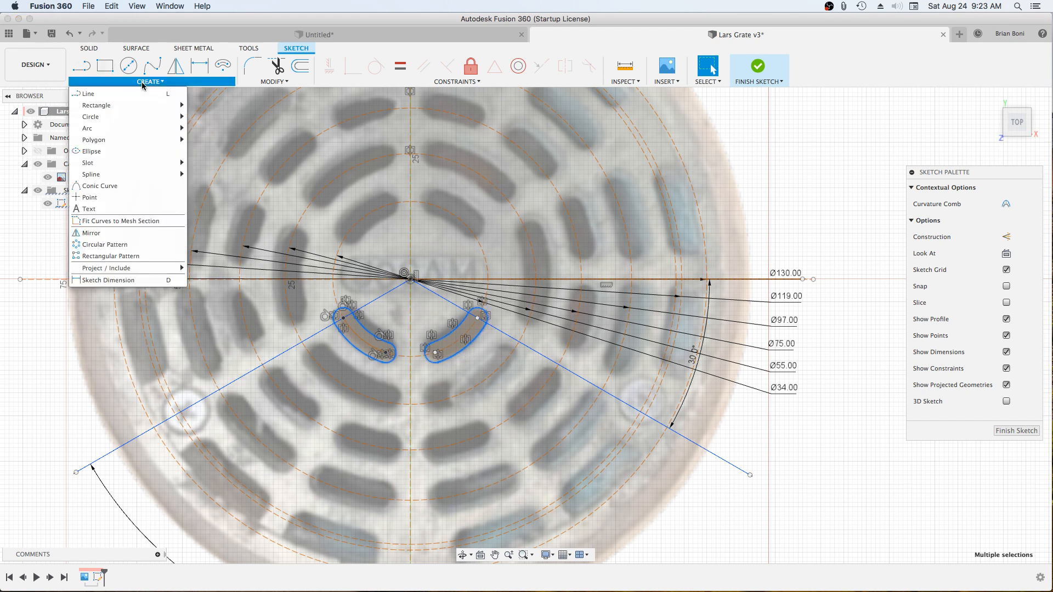
click(104, 233)
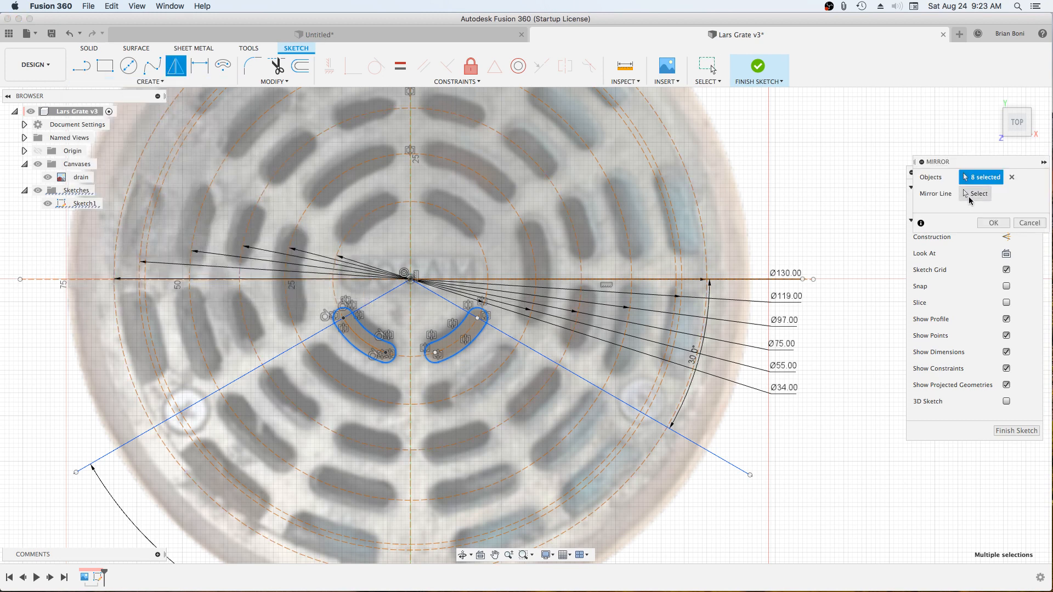
click(974, 194)
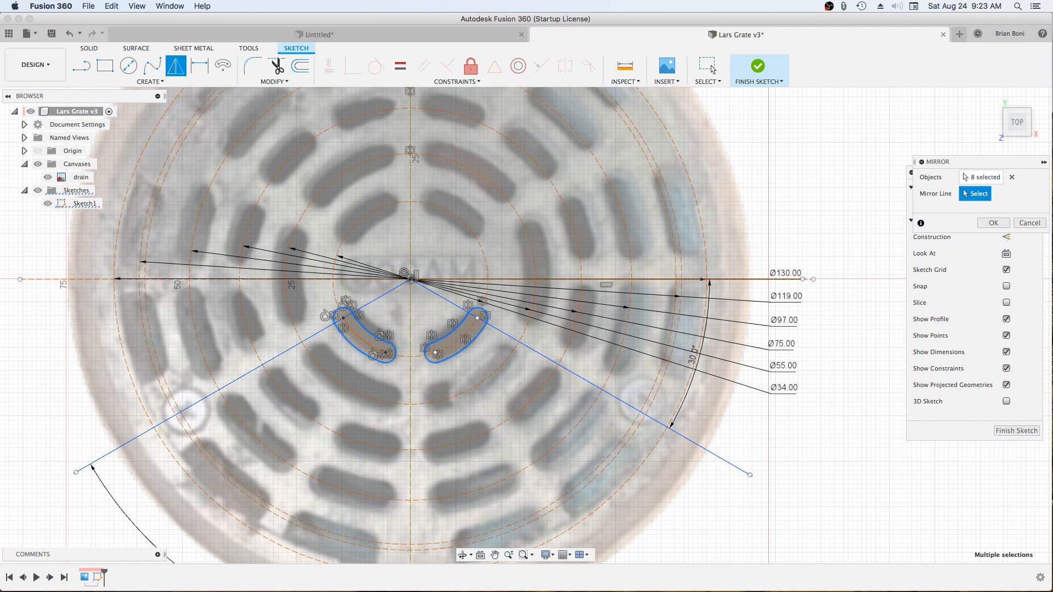
click(49, 279)
key(Return)
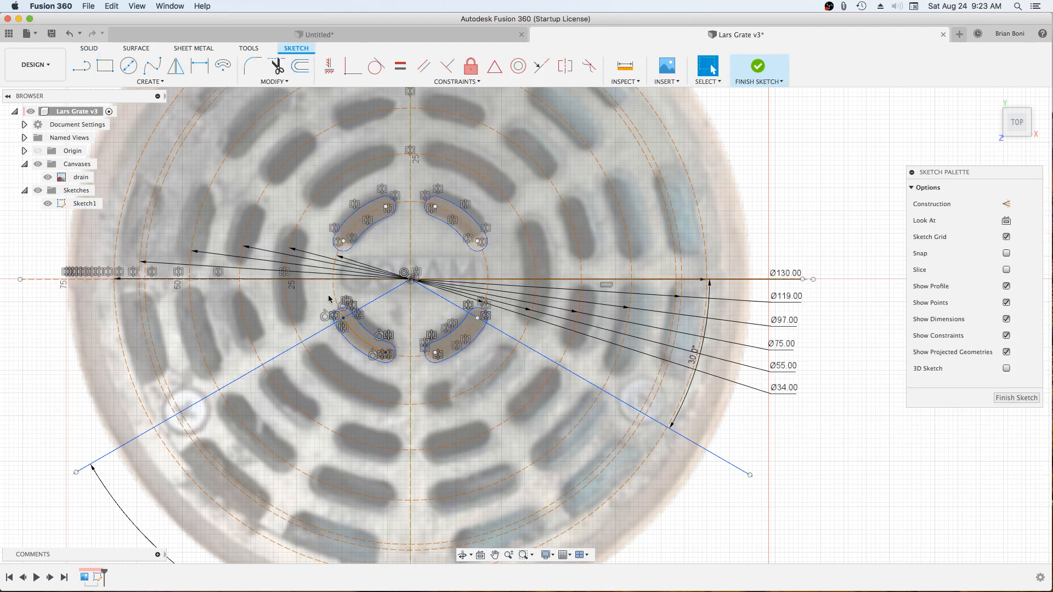
Draw a 4.5 mm wide center point arc slot around the origin, tracing the lower-left opening on the 55 mm circle.
click(222, 67)
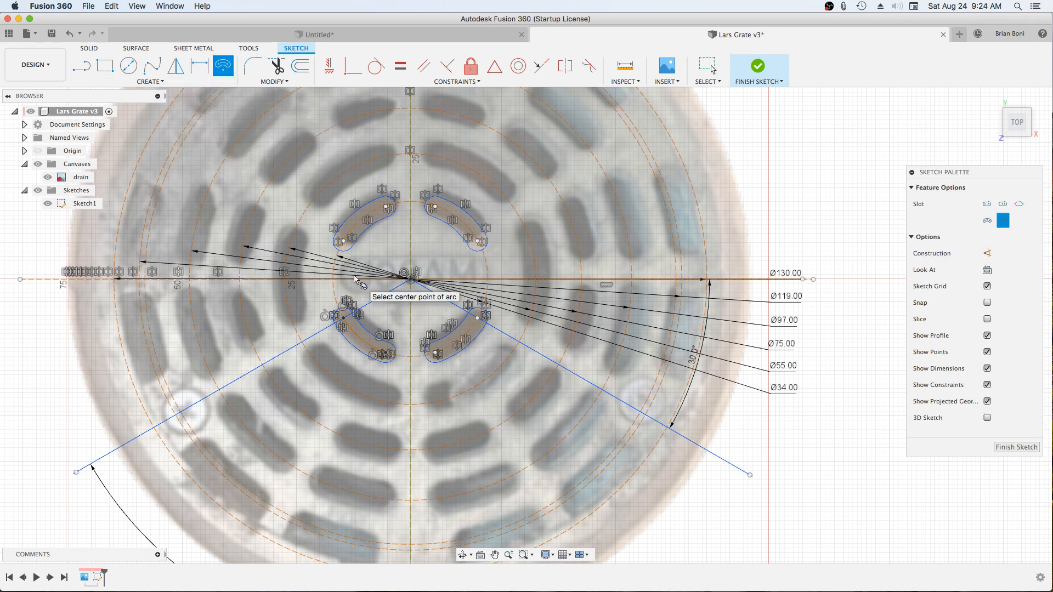
click(409, 281)
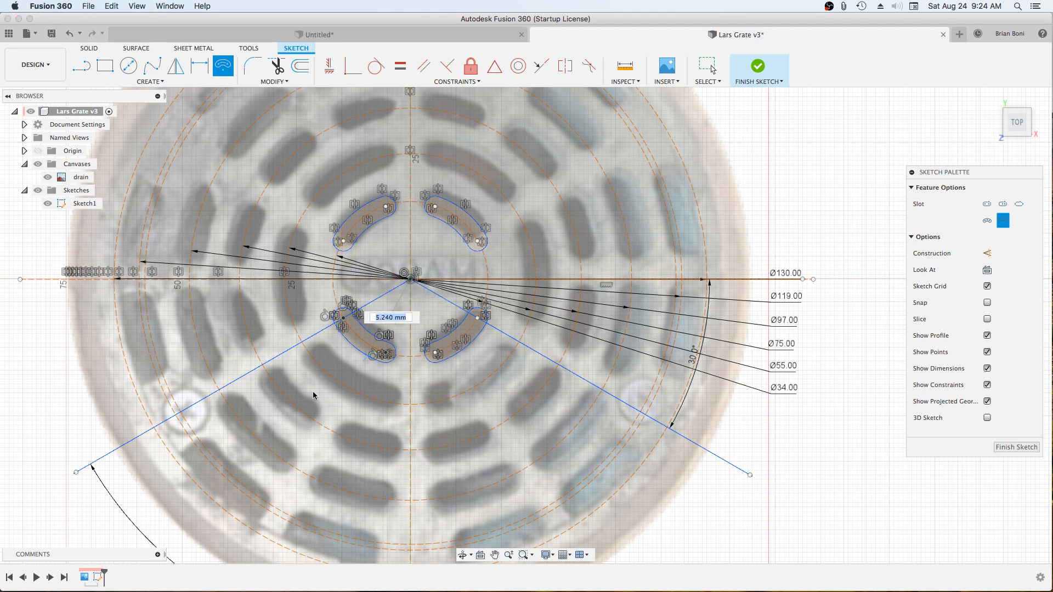
click(311, 359)
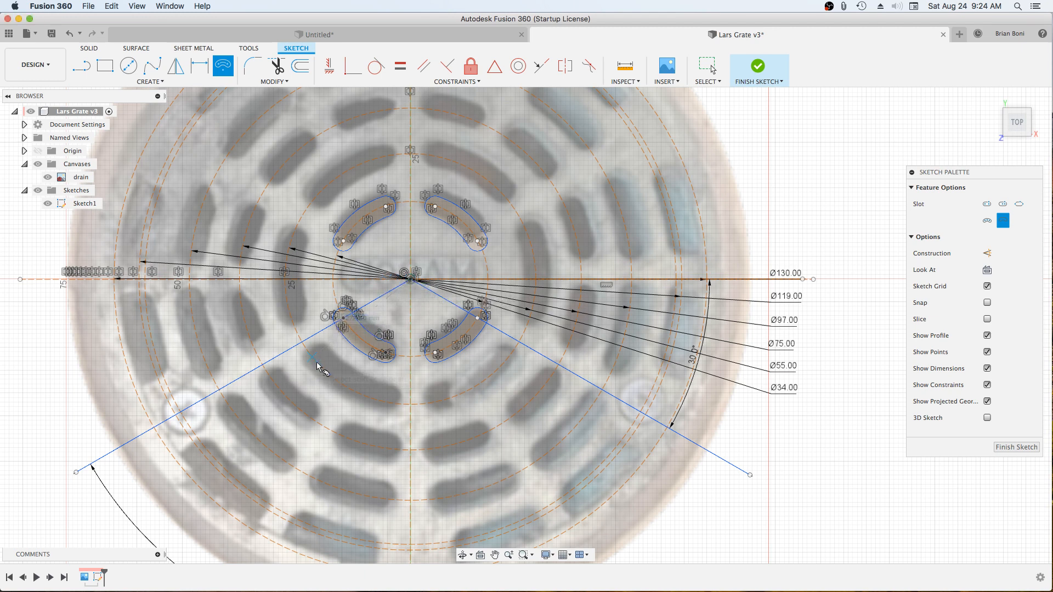
click(389, 408)
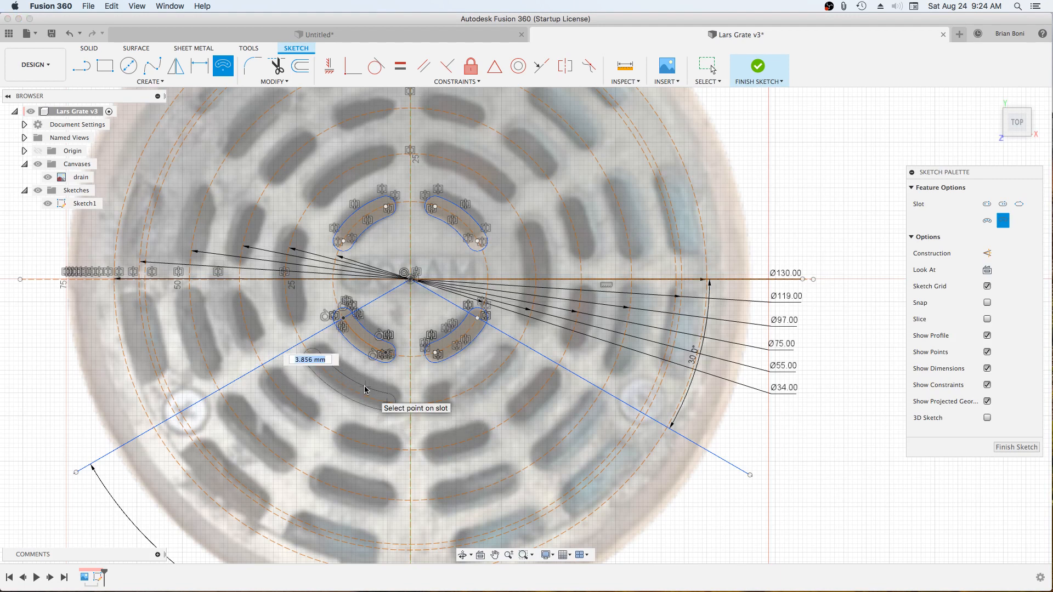
text(4.5)
key(Return)
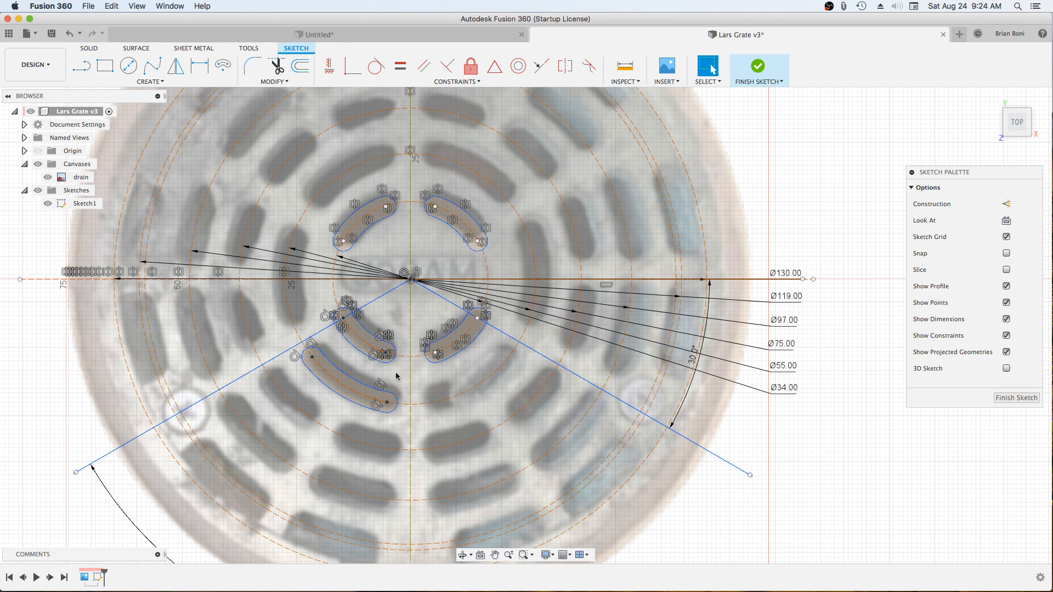
Circular-pattern the arc slot on the 55 mm circle around the origin with a quantity of 6 over the full circle.
click(359, 384)
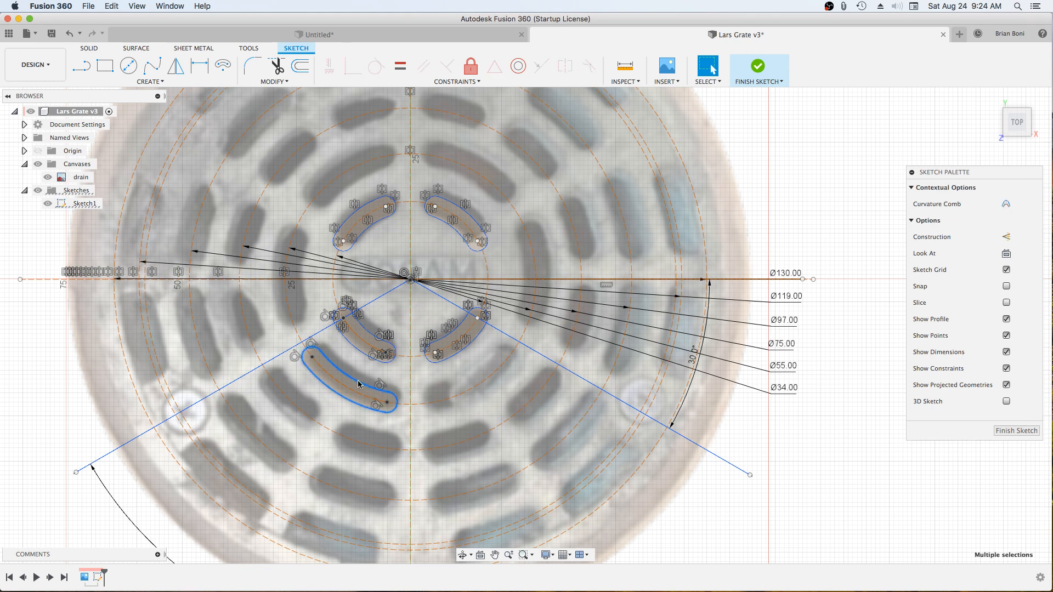
click(148, 81)
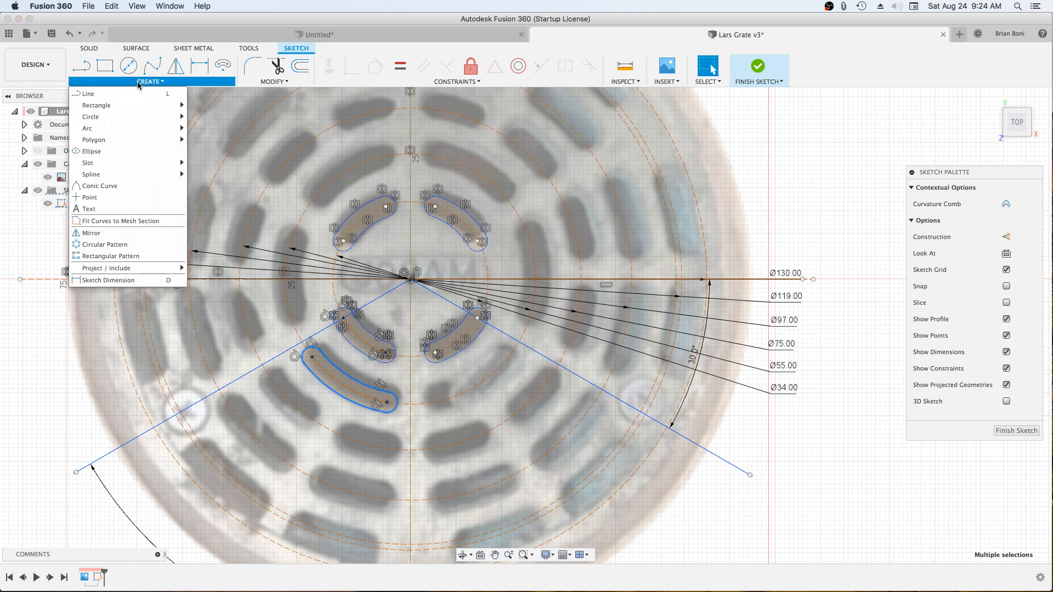
click(93, 244)
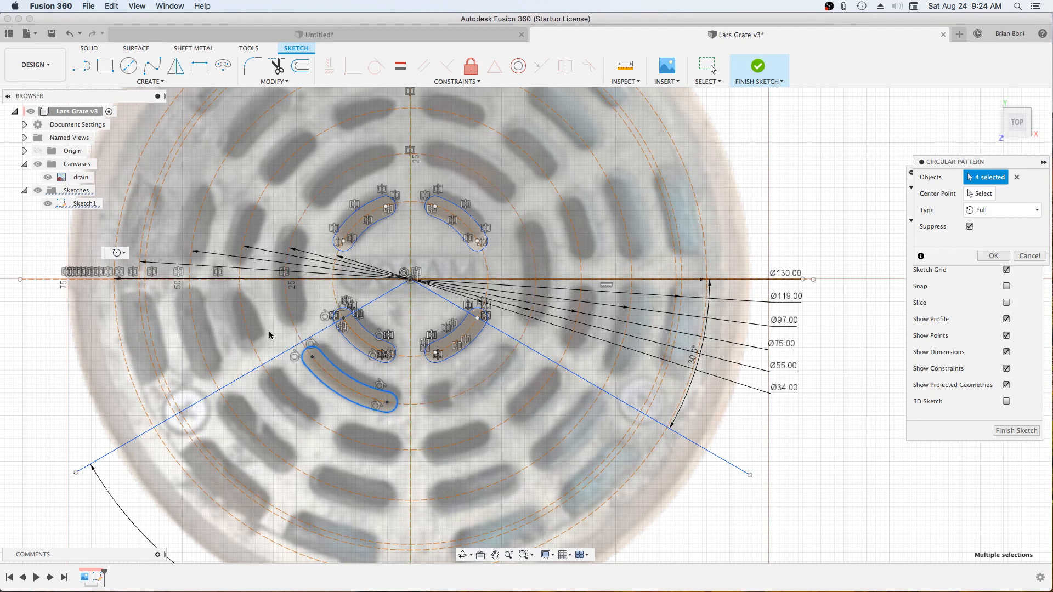
click(981, 193)
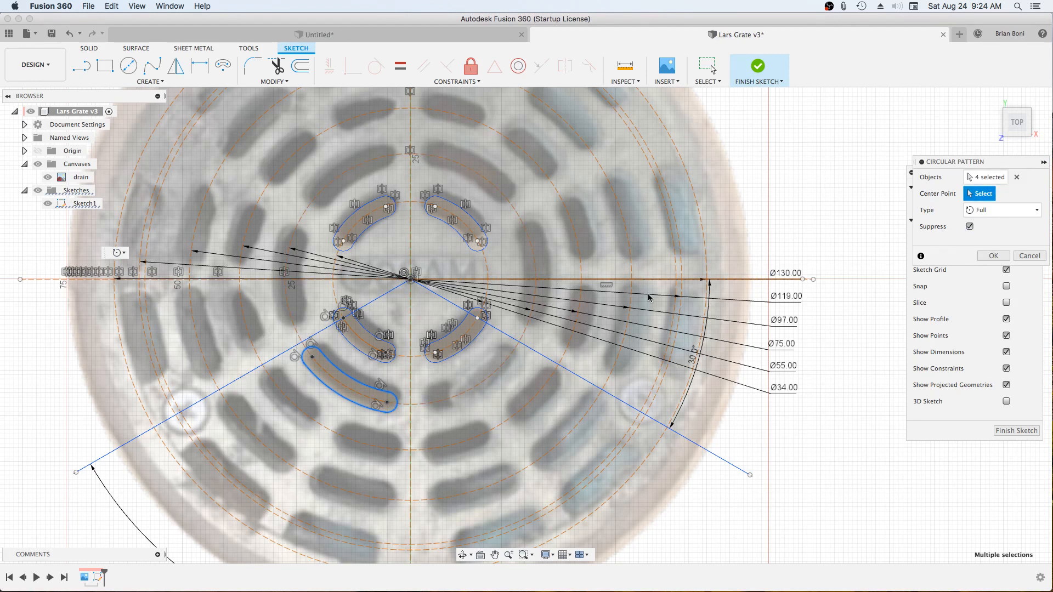
click(410, 280)
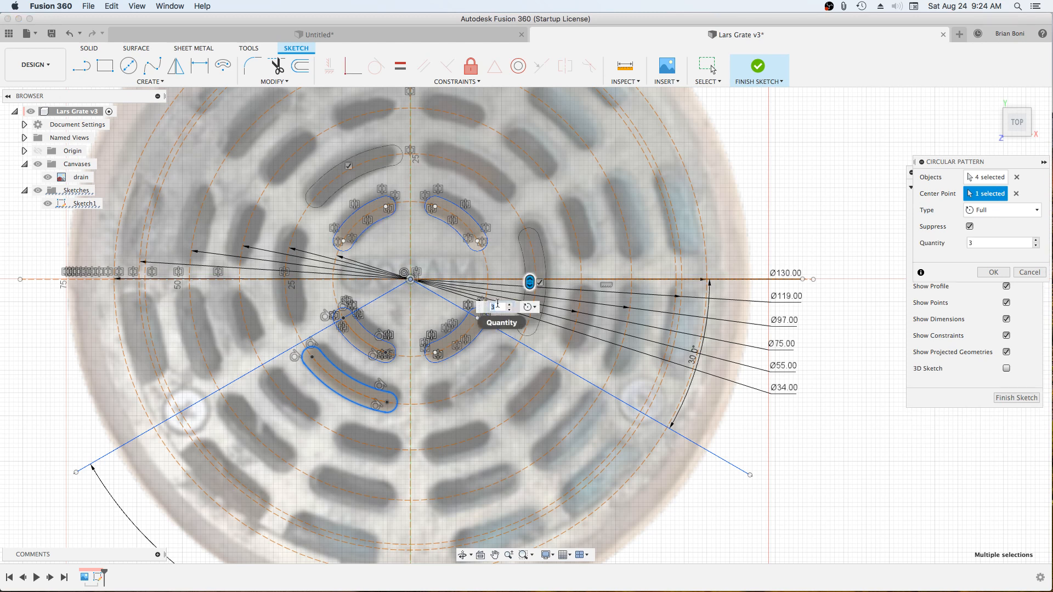
text(6)
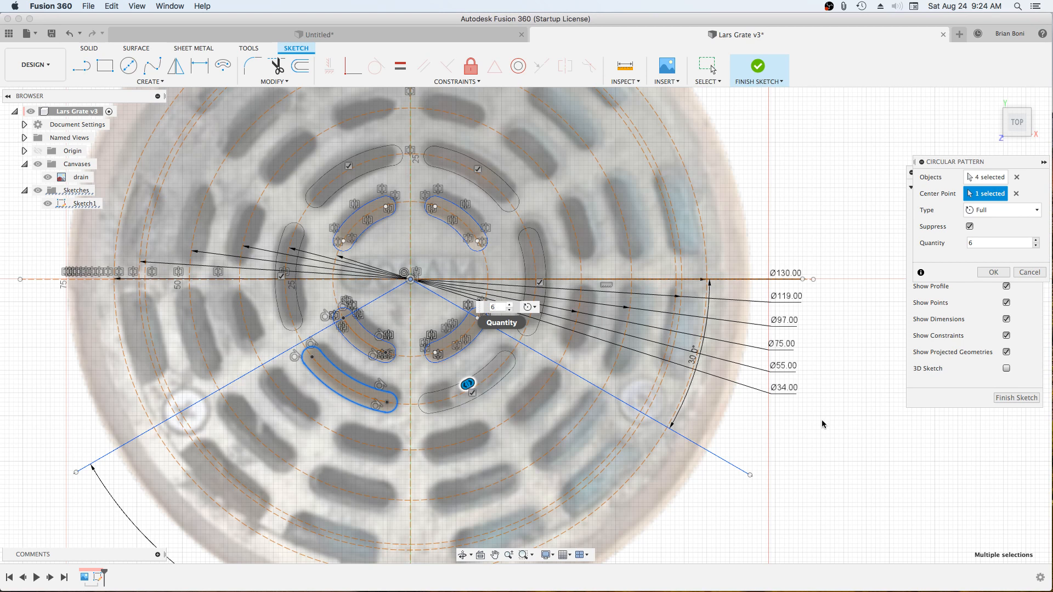
click(993, 272)
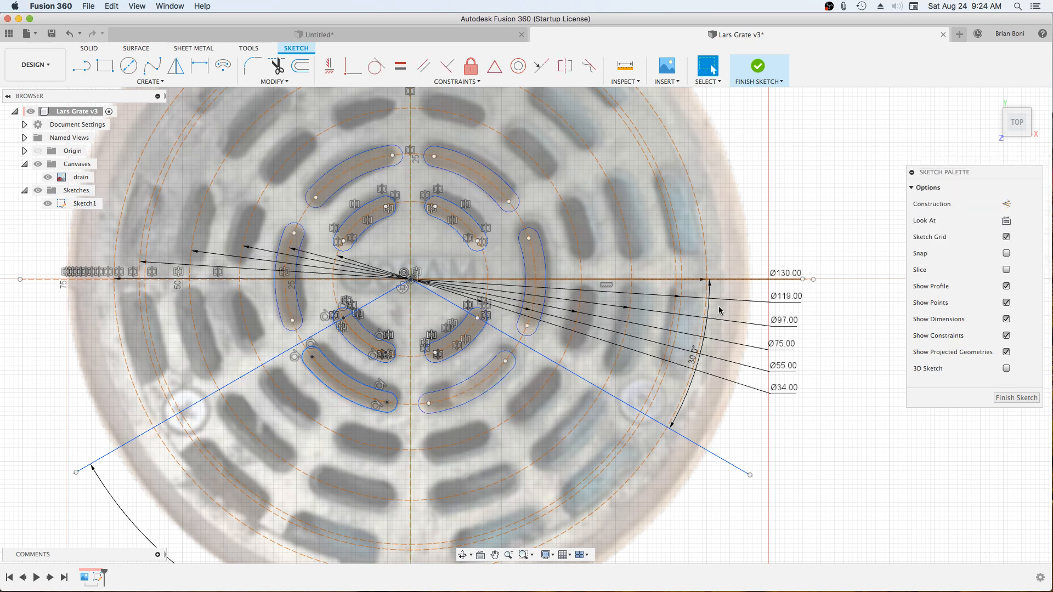
Draw a 4.5 mm wide center point arc slot spanning about 16 degrees around the origin, tracing the opening on the 75 mm circle just left of the vertical centre line below the origin.
scroll(718, 310, down, 3)
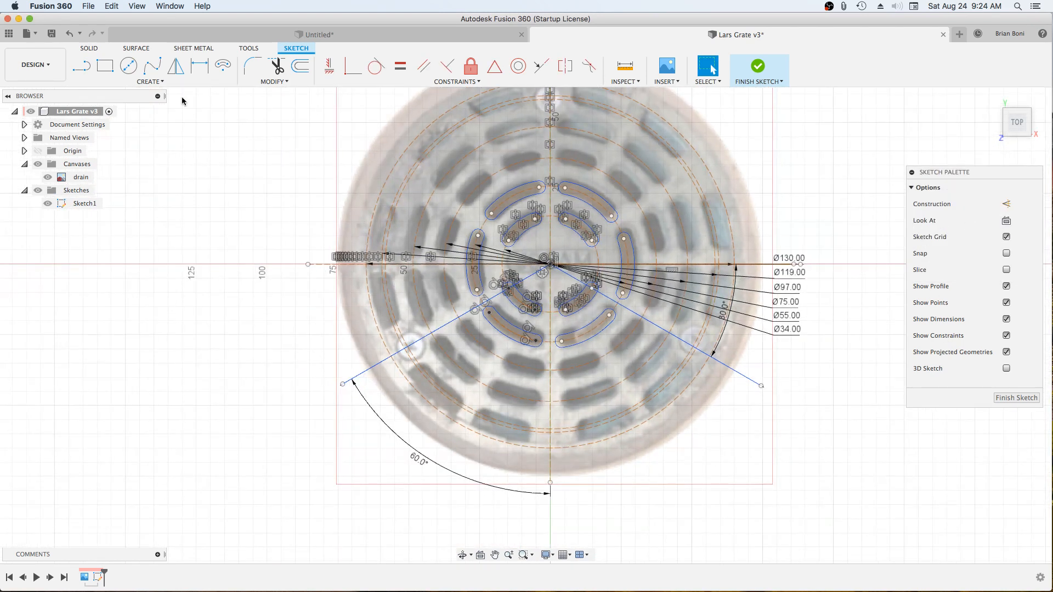
scroll(300, 152, down, 1)
scroll(699, 114, up, 2)
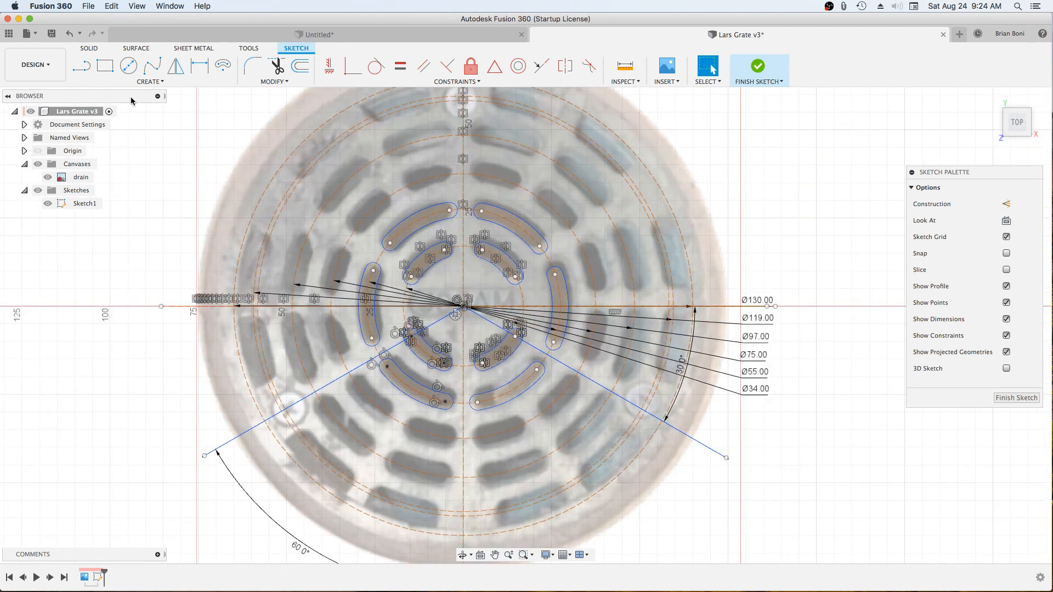
click(223, 66)
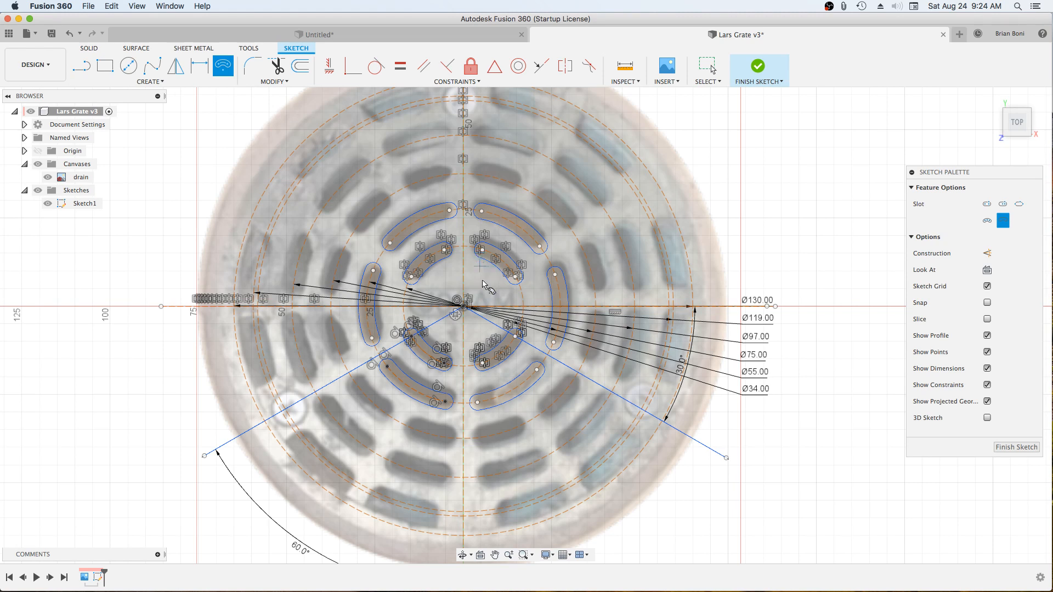
click(463, 306)
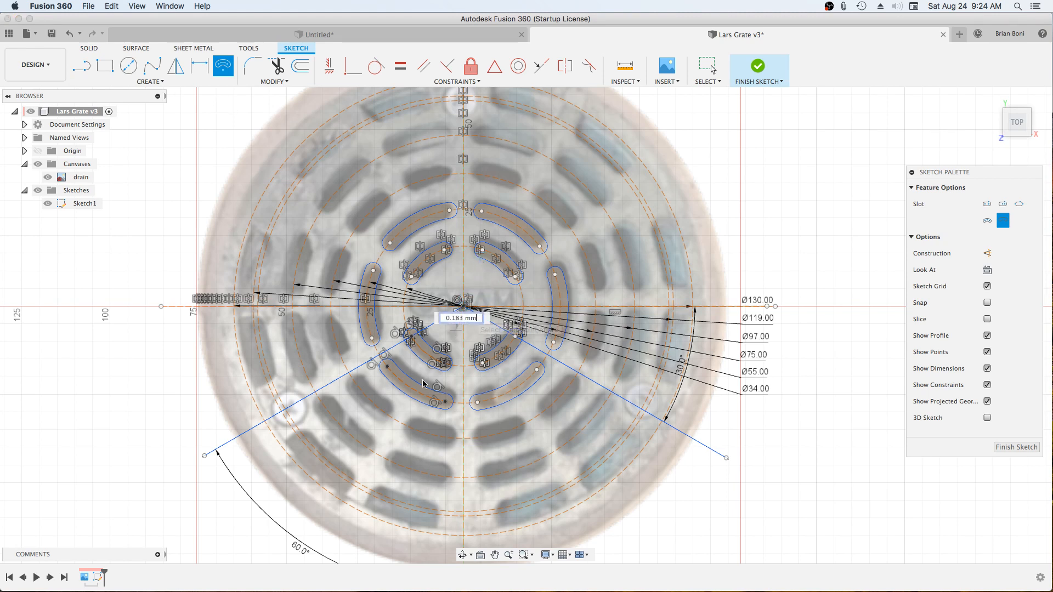
click(411, 431)
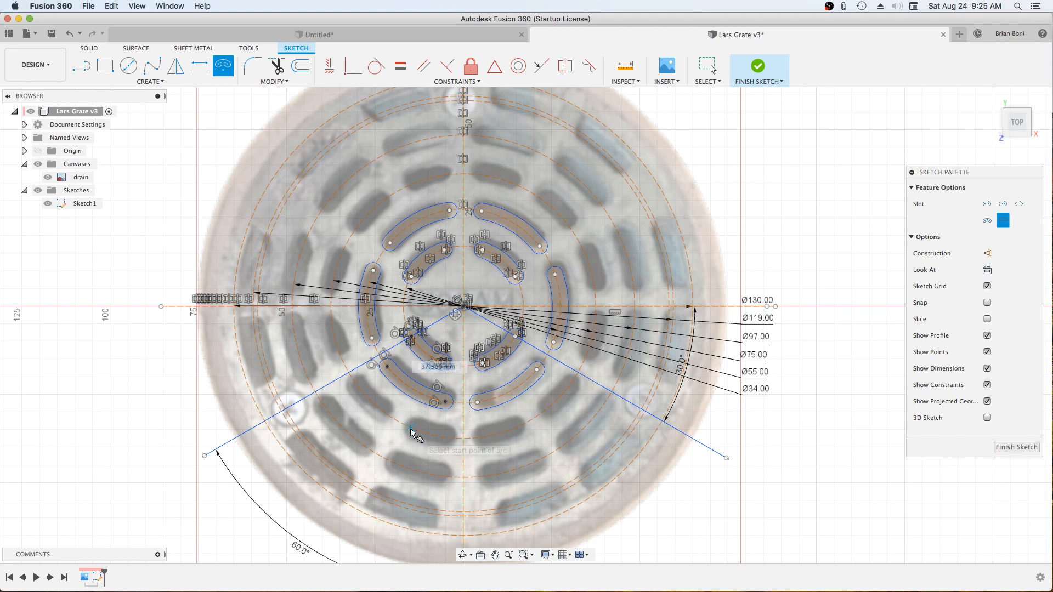
click(412, 431)
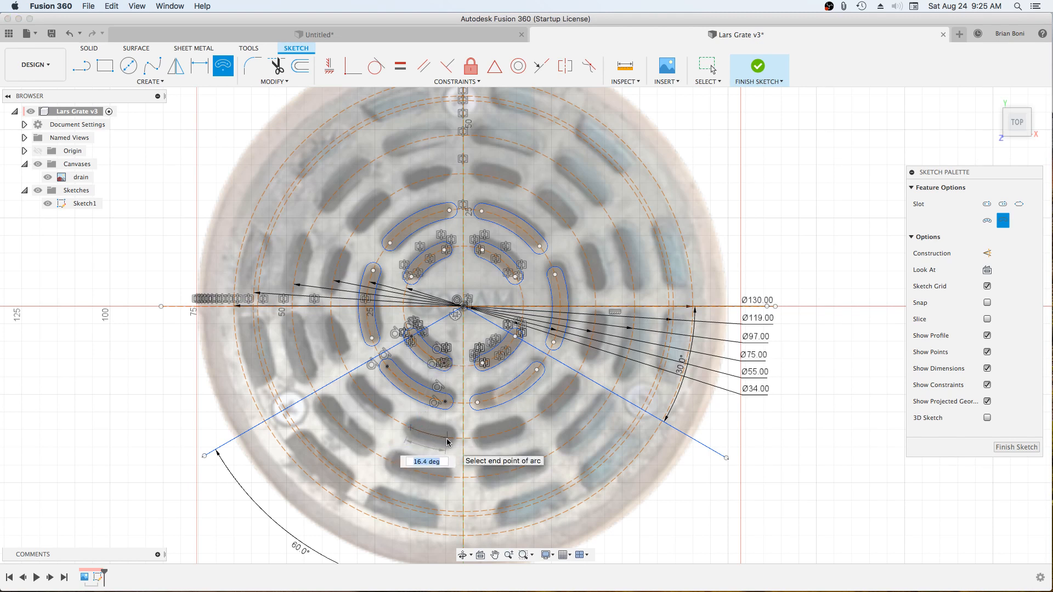
click(447, 439)
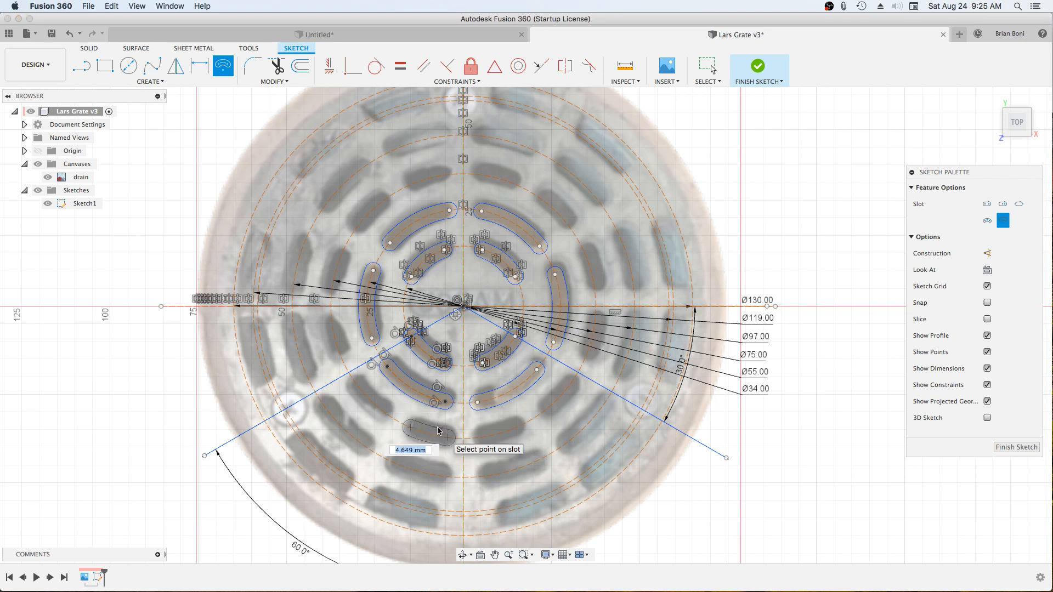
text(4.5)
key(Tab)
key(Return)
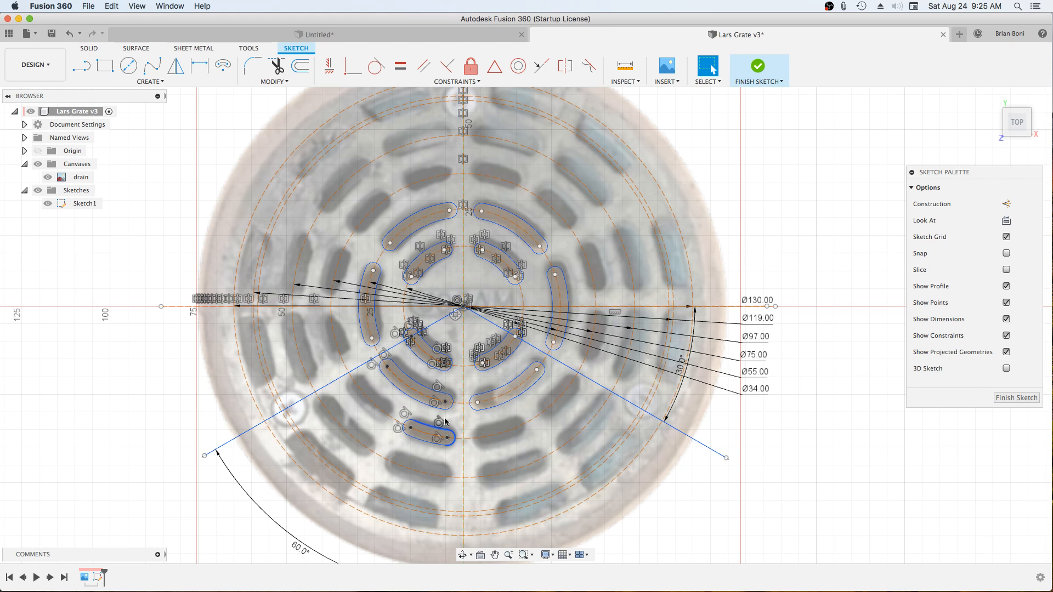
Circular-pattern the arc slot on the 75 mm circle around the origin with a quantity of 12 over the full circle.
double_click(422, 442)
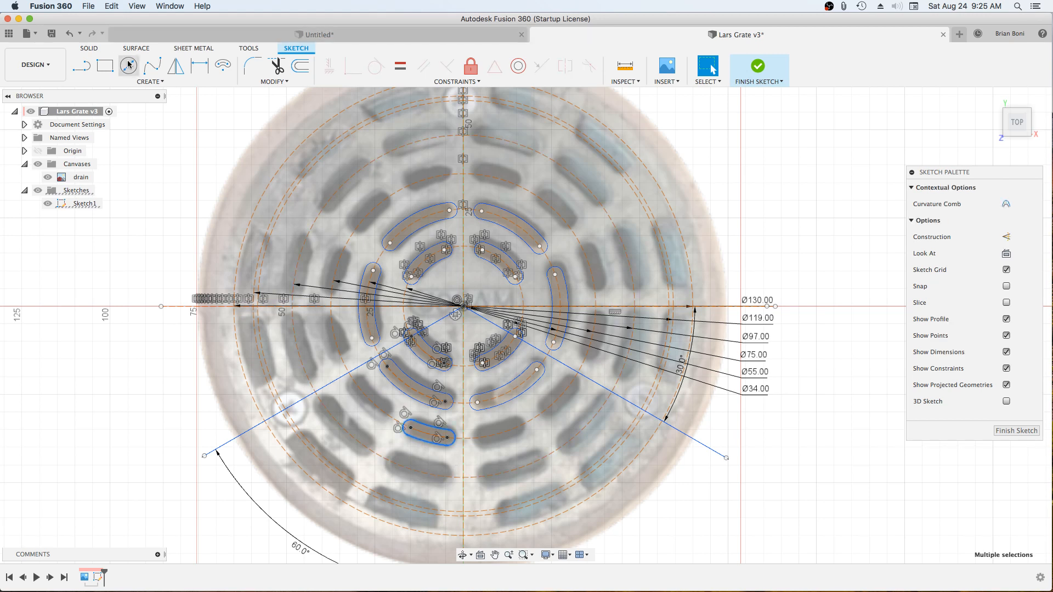
click(149, 81)
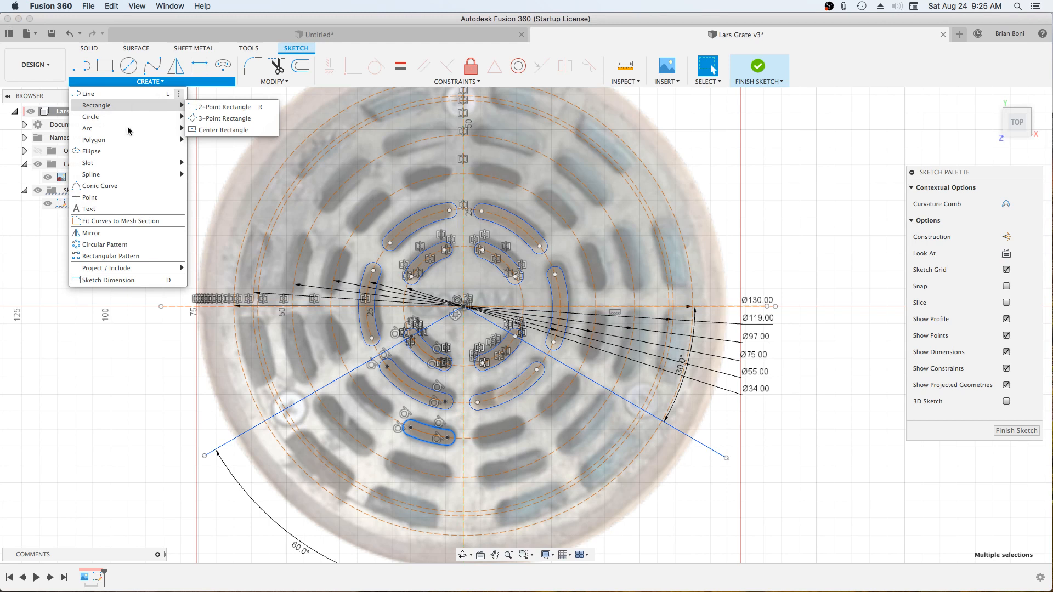
click(106, 245)
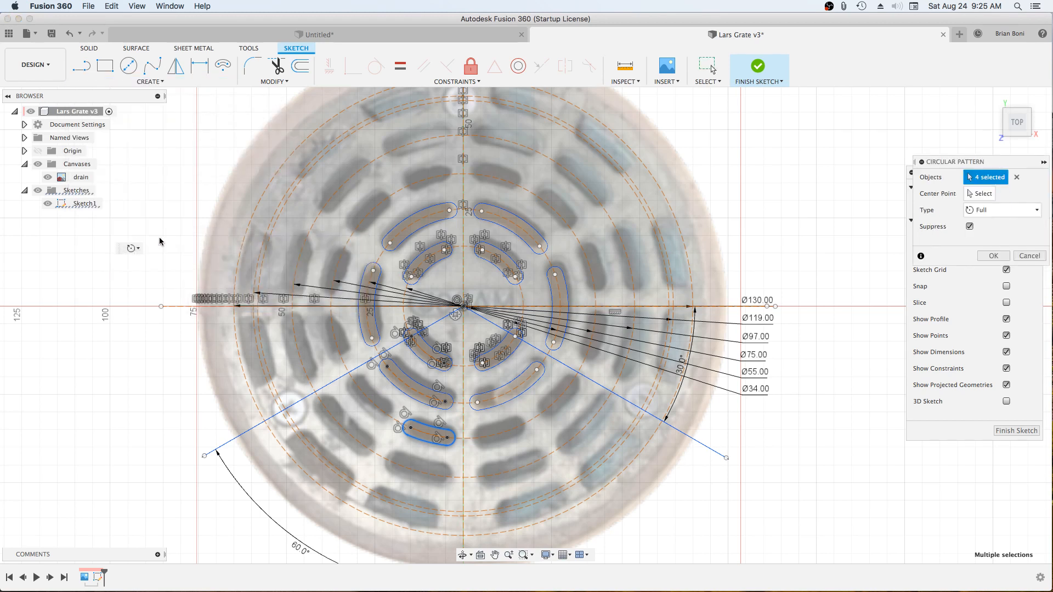
click(986, 194)
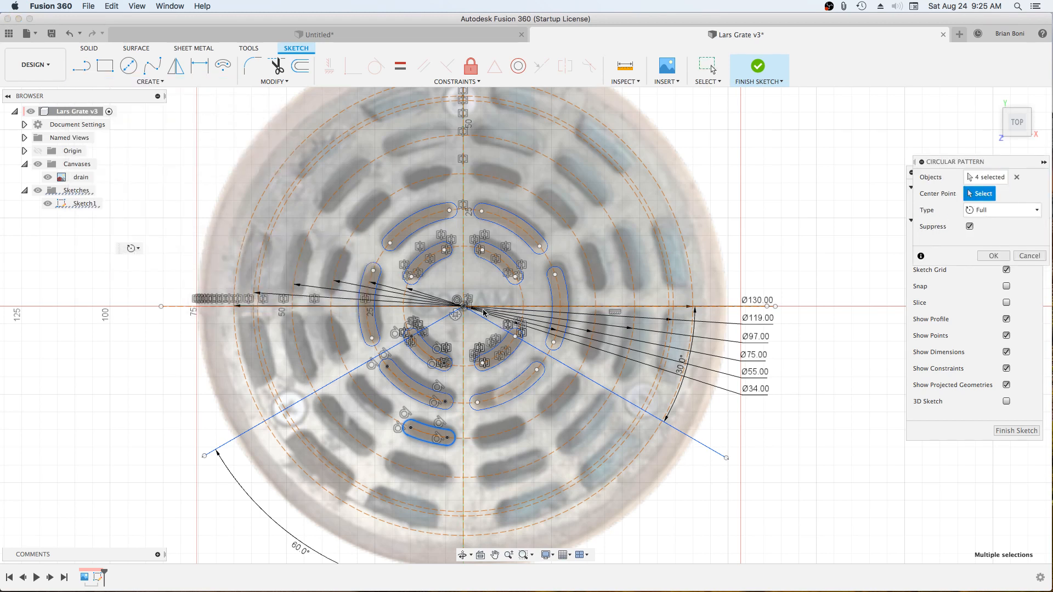
click(464, 307)
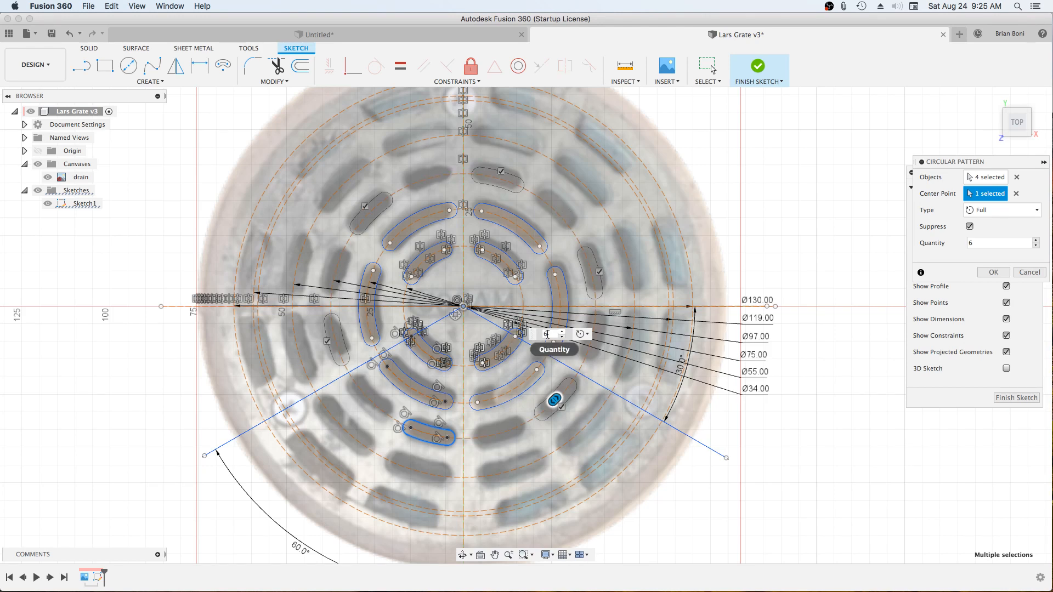
double_click(547, 334)
text(12)
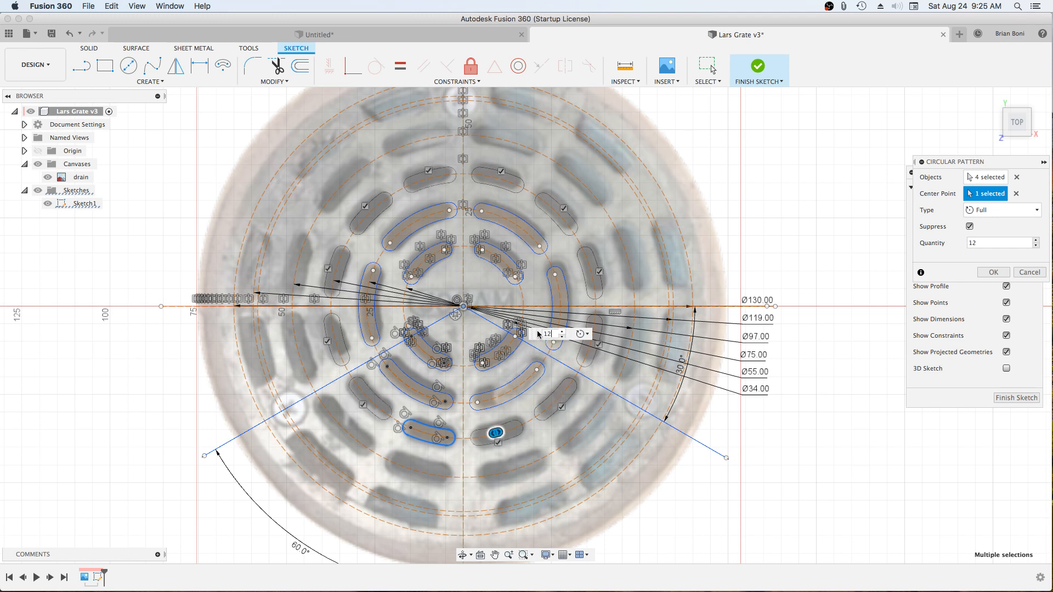
key(Return)
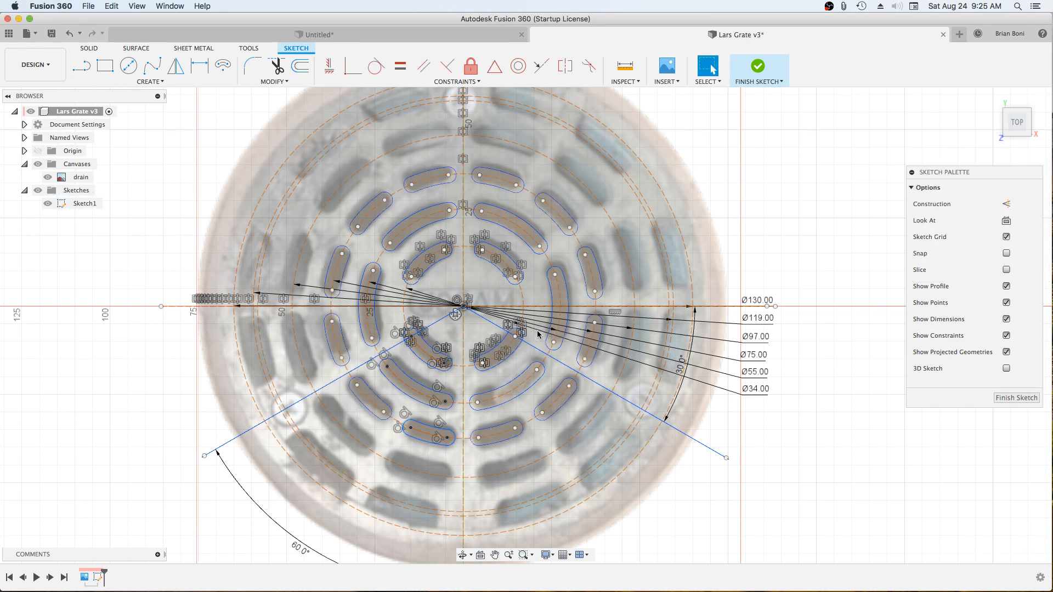
Draw a 4.5 mm wide center point arc slot around the origin, tracing the lower-left opening on the 97 mm circle beside the vertical centre line.
click(221, 67)
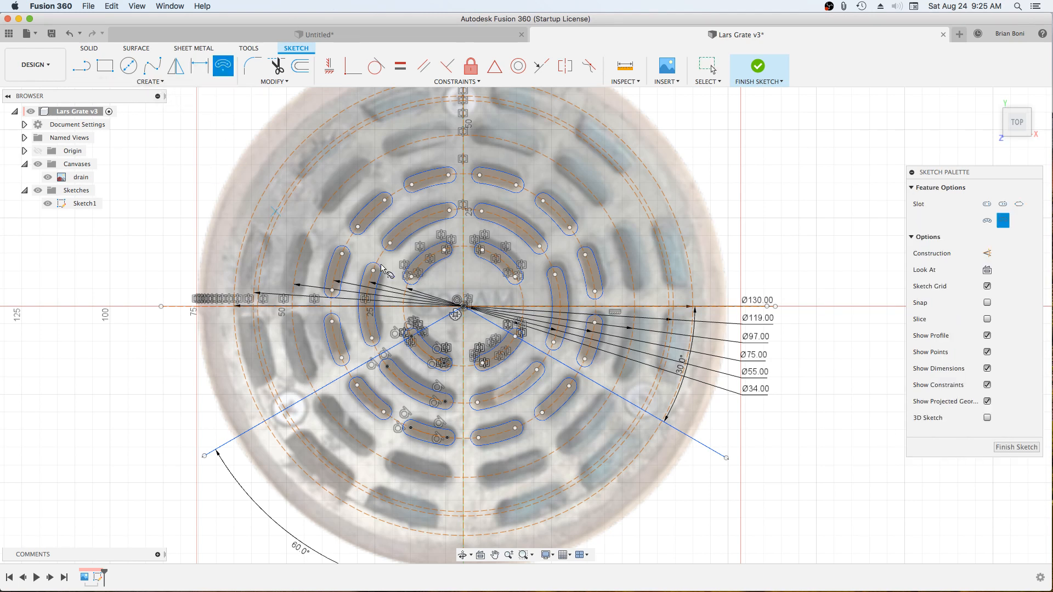
click(455, 314)
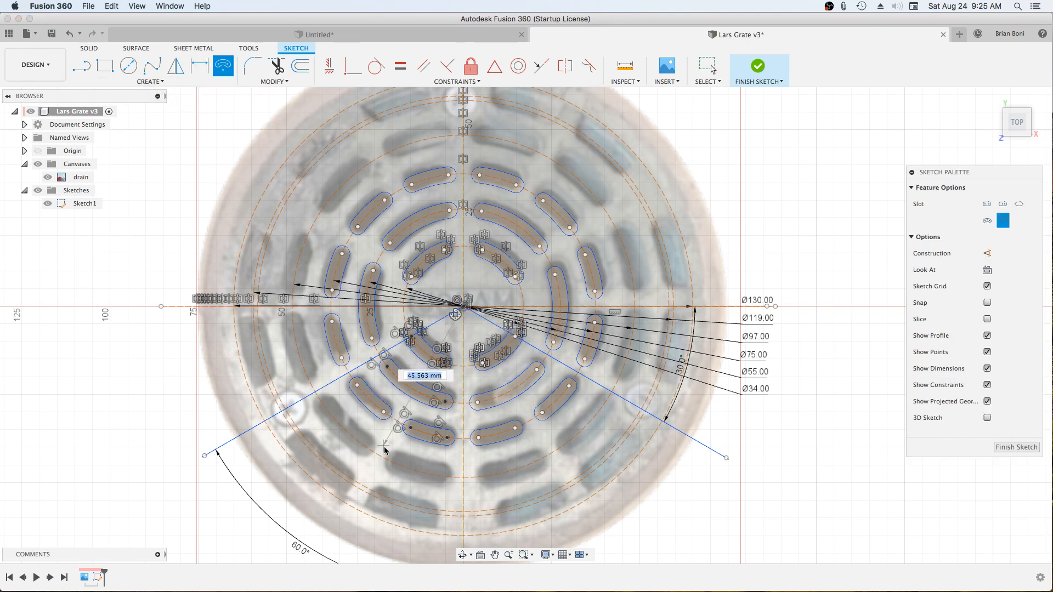
click(394, 465)
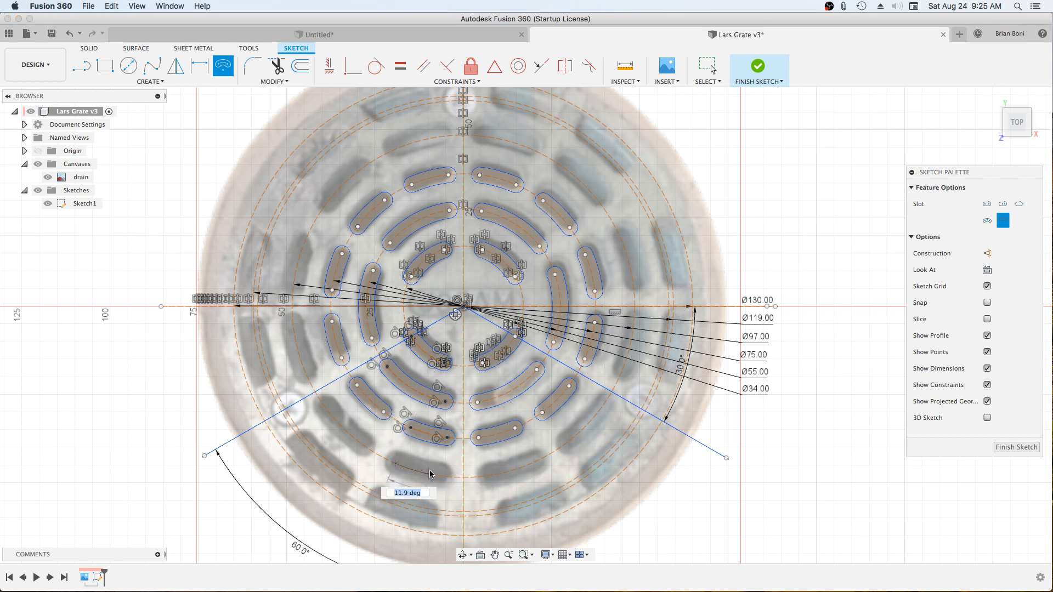
click(440, 477)
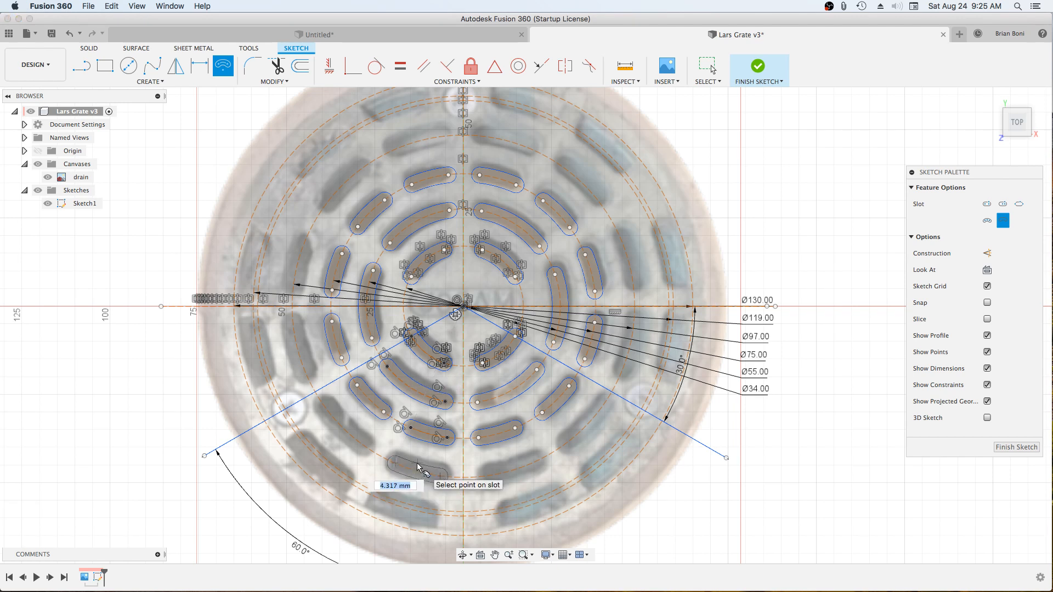
text(4.5)
key(Return)
Circular-pattern the arc slot on the 97 mm circle around the origin with a quantity of 12 over the full circle.
double_click(417, 466)
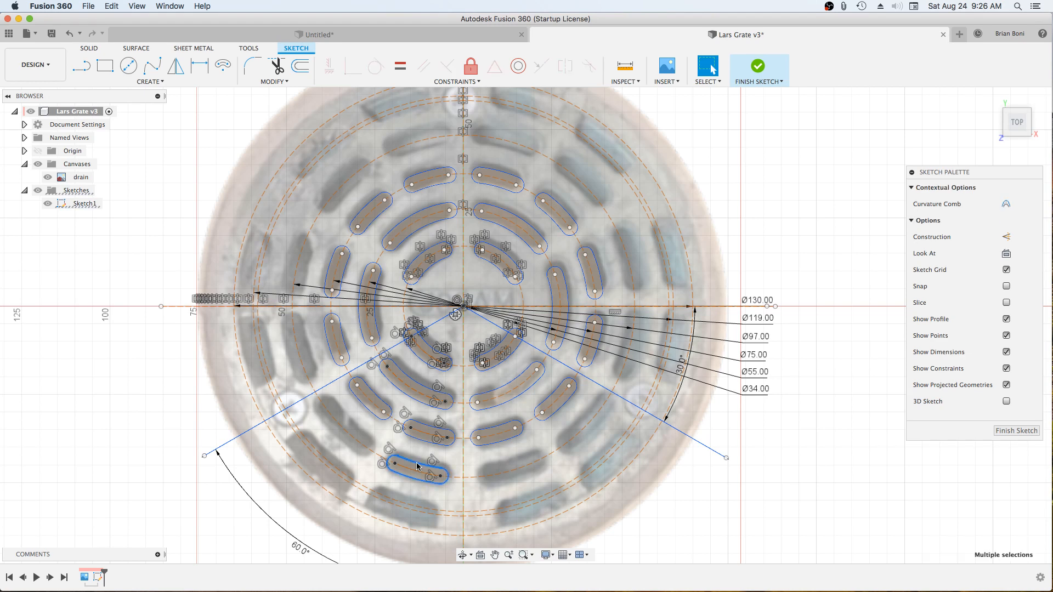
click(150, 82)
click(106, 244)
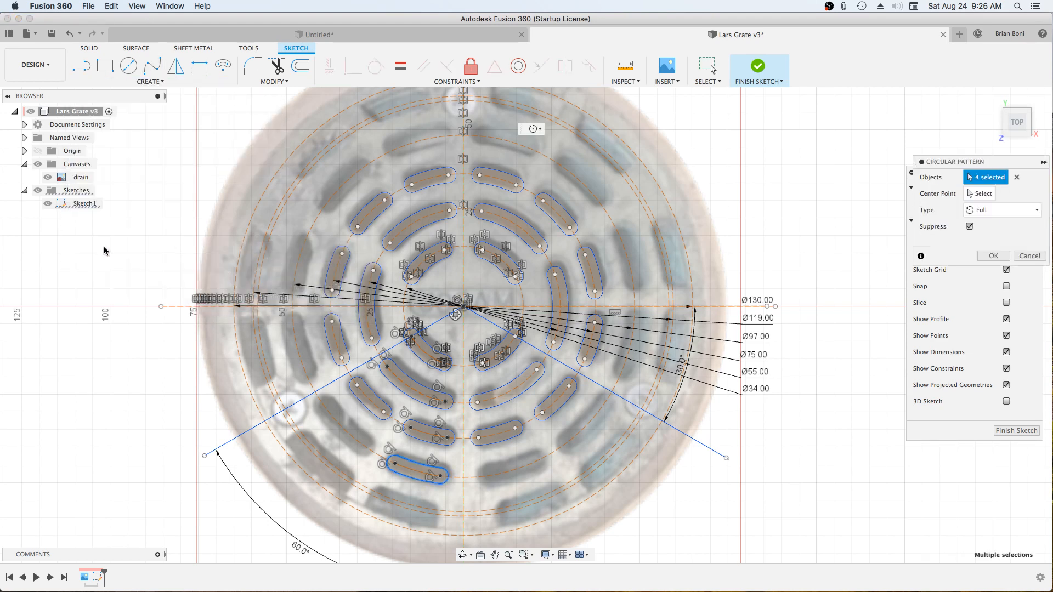
click(980, 194)
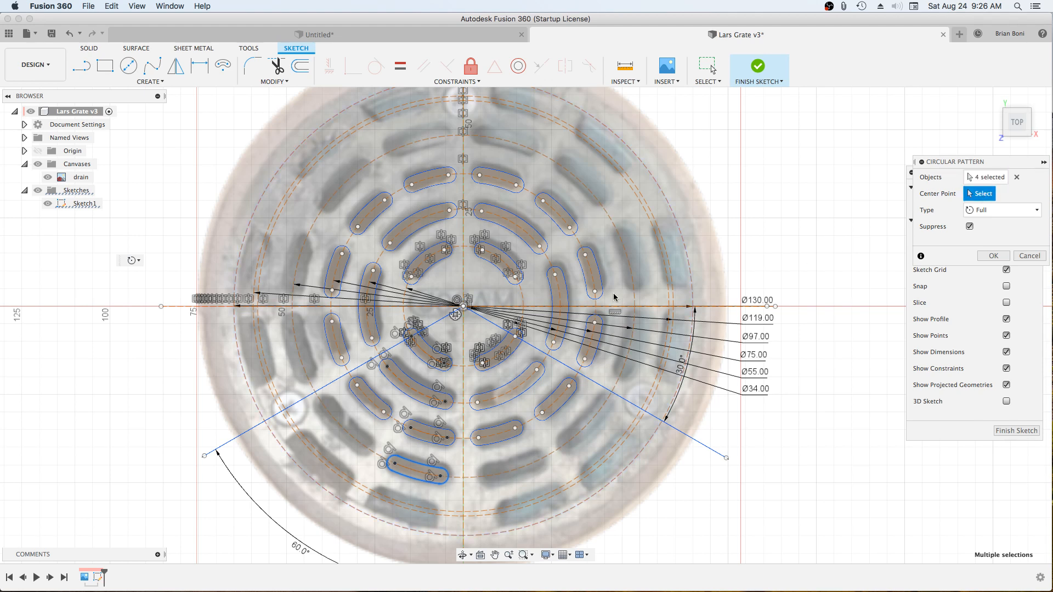
click(463, 306)
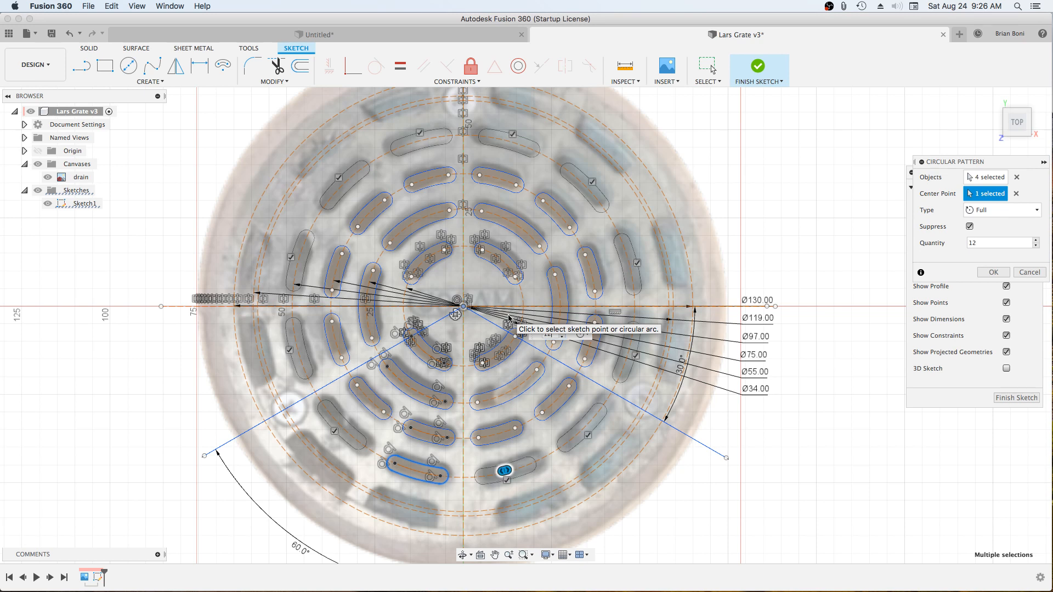
key(Return)
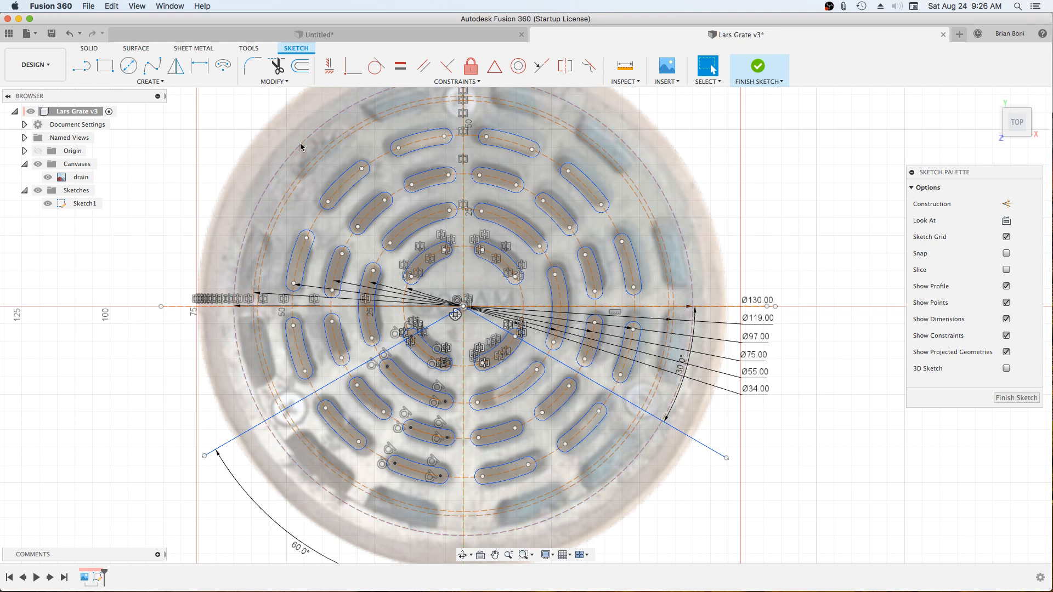
Draw a 4.5 mm wide center point arc slot around the origin, tracing the lower-left opening on the 119 mm circle beside the vertical centre line.
click(223, 67)
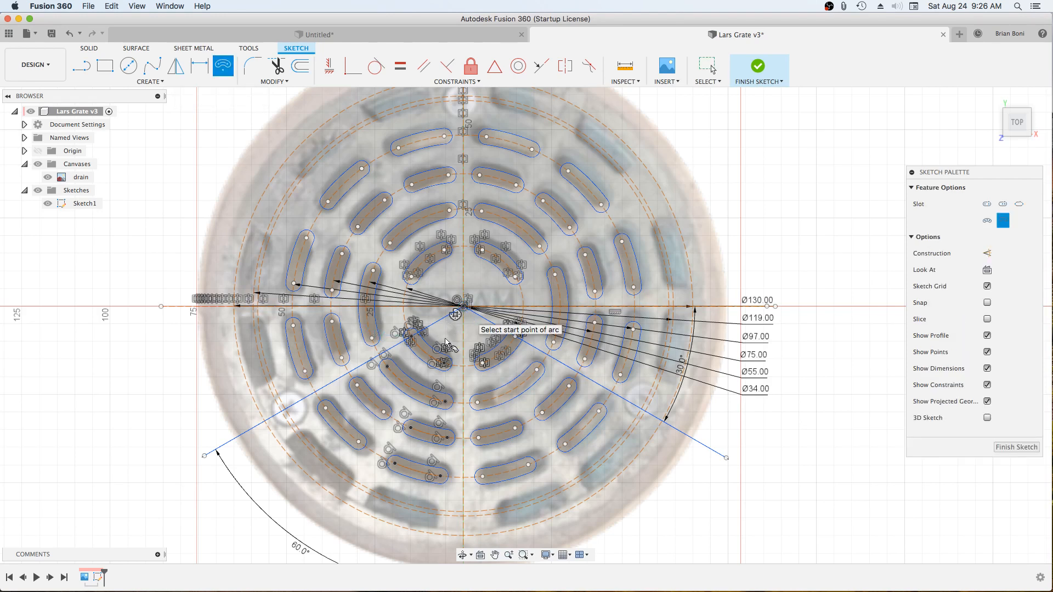
click(462, 309)
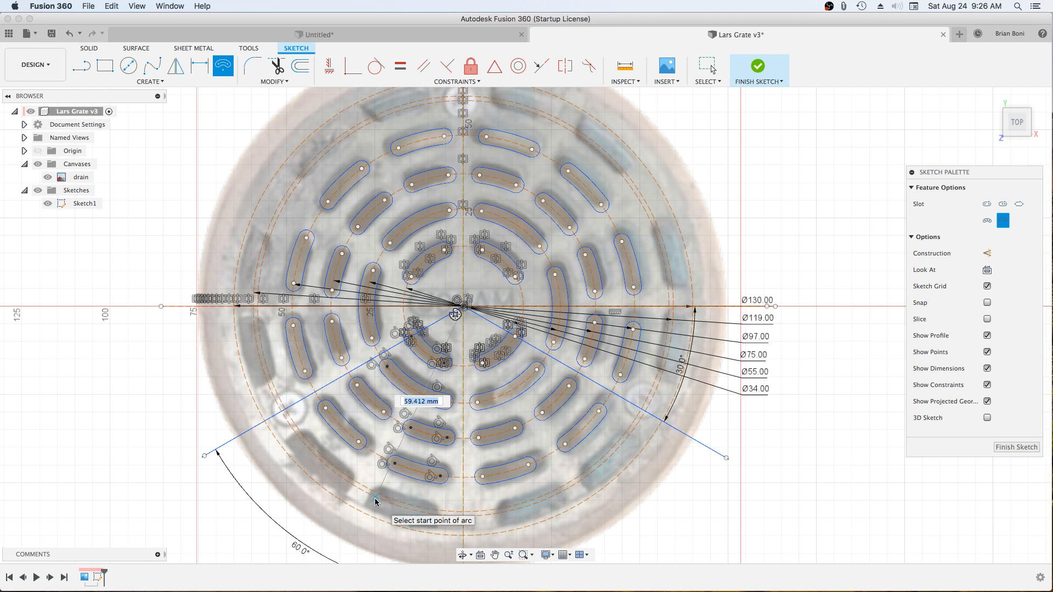
click(375, 499)
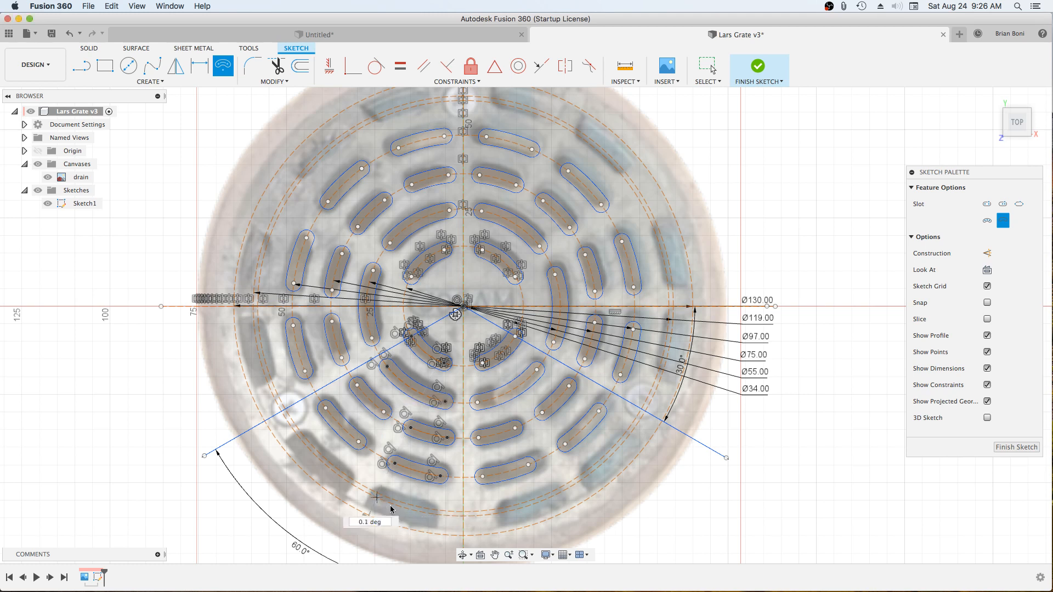
click(429, 515)
text(4.)
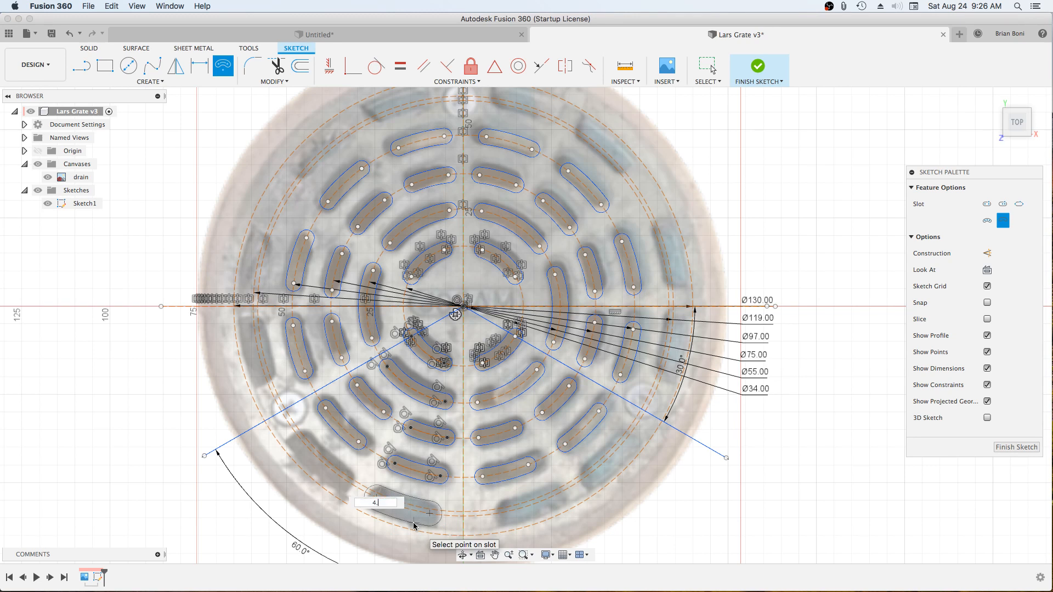
text(5)
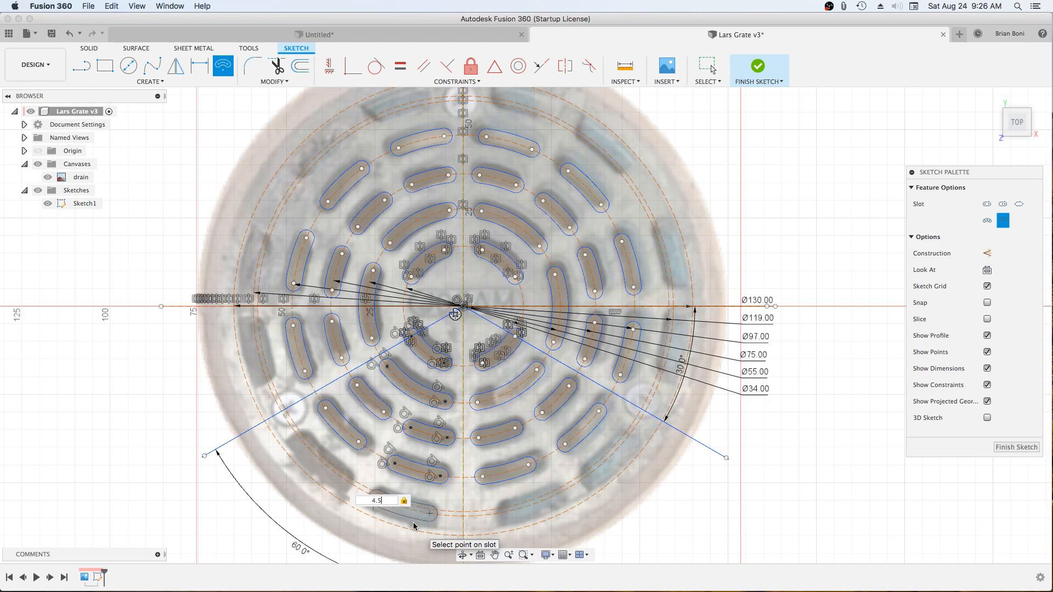
key(Return)
Draw two straight lines, each about 5.5 mm long, from the ends of the new outer slot out to the 130 mm circle.
scroll(398, 544, up, 6)
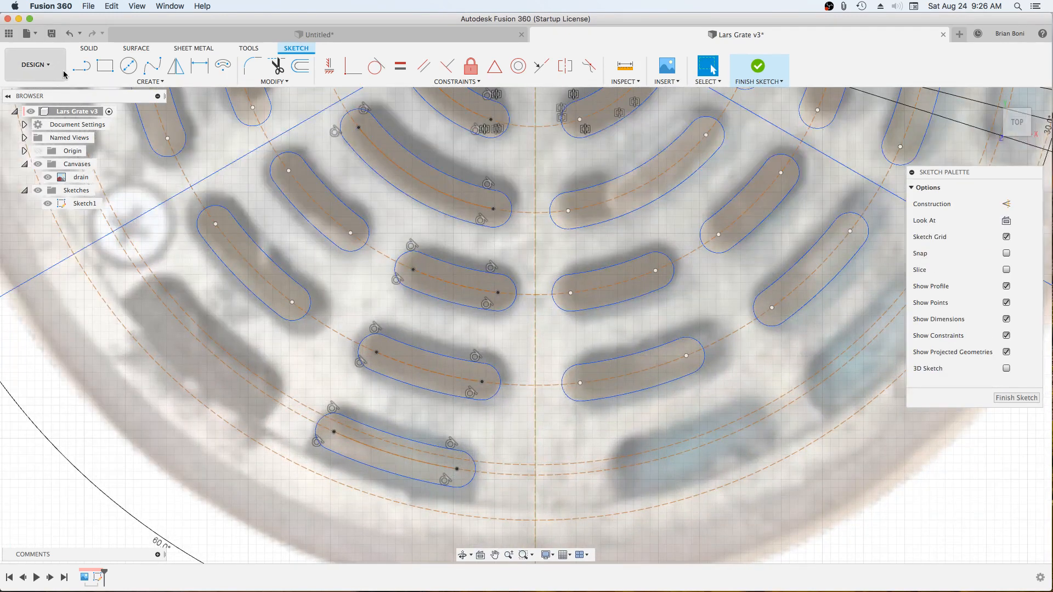
click(82, 66)
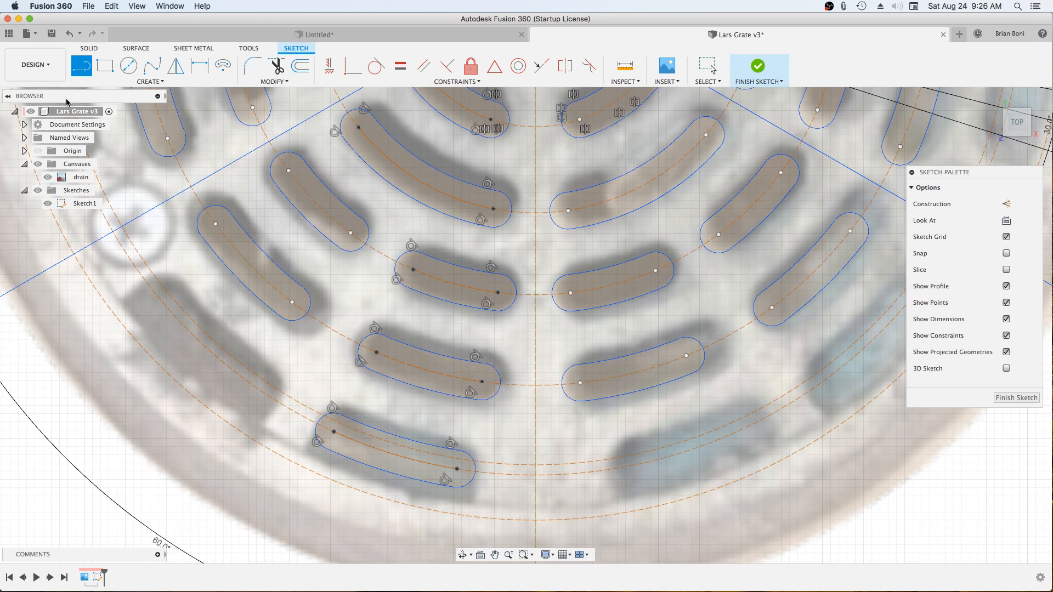
click(317, 424)
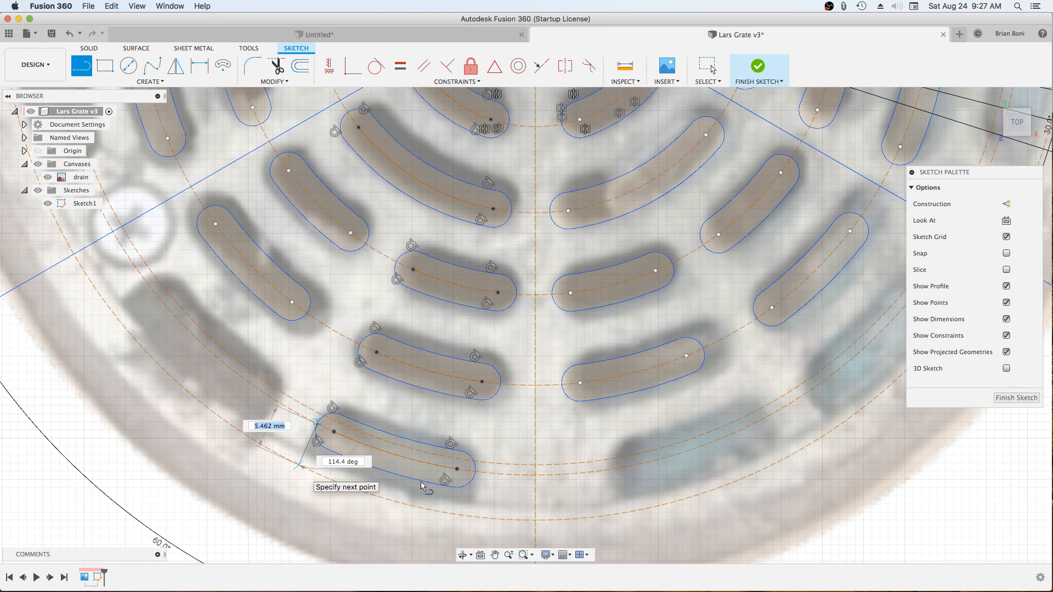
double_click(299, 465)
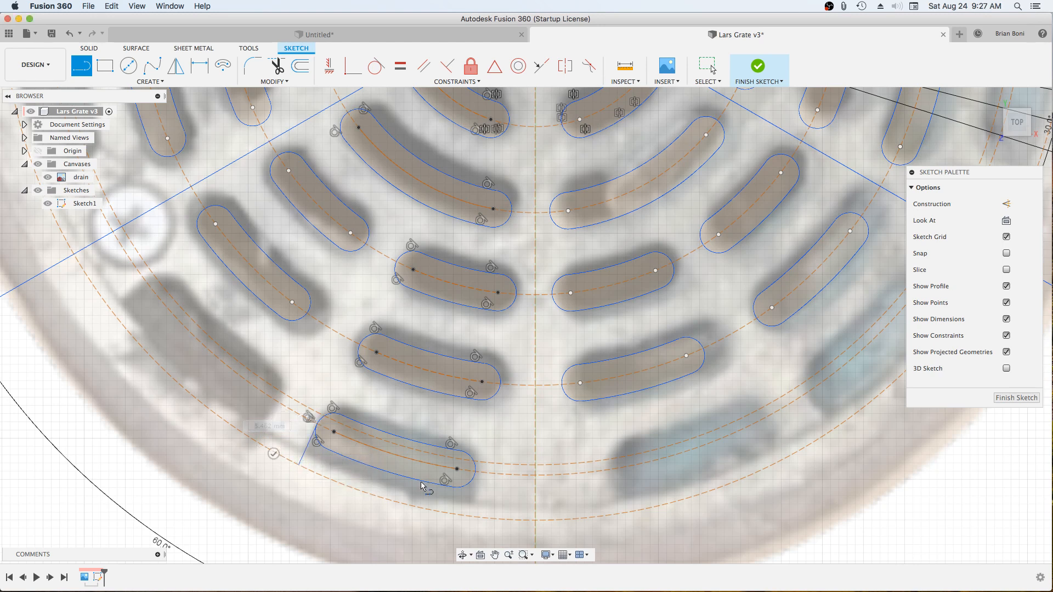
click(475, 472)
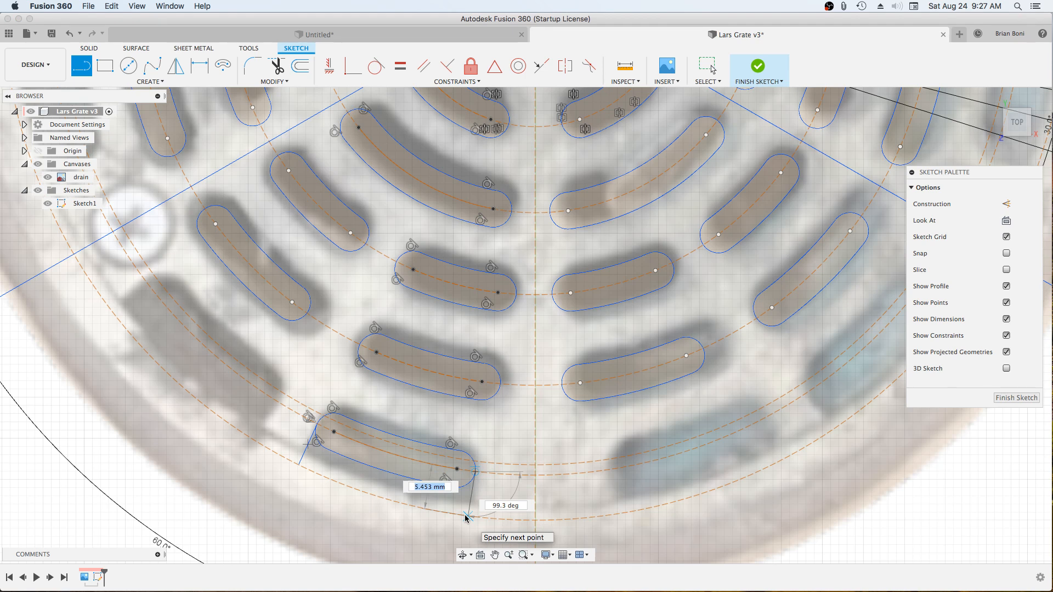
click(466, 516)
key(Escape)
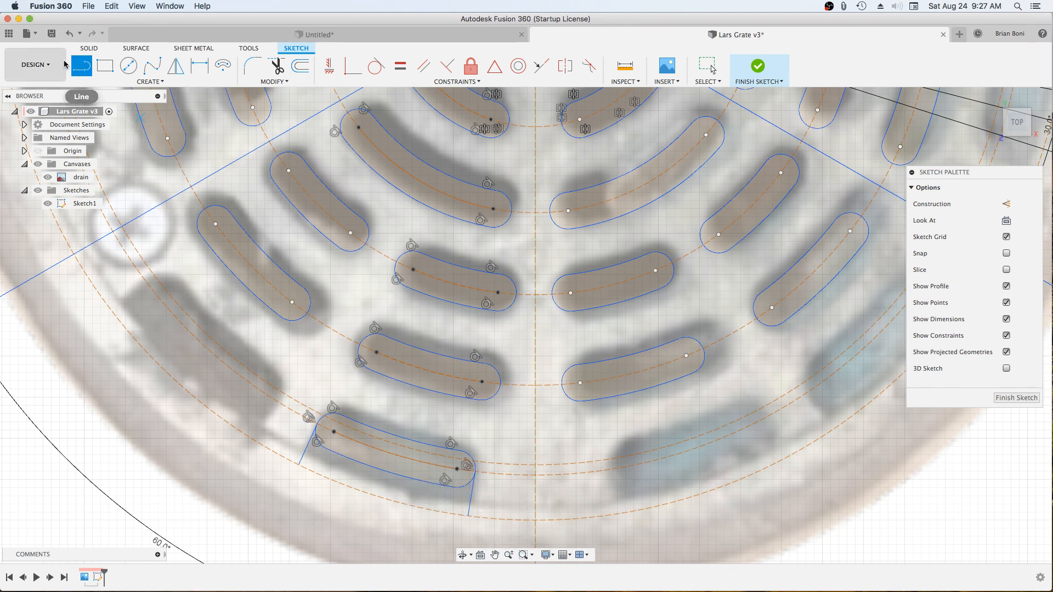
Close the outer opening with a 3-point arc along the 130 mm circle between the two lines' outer ends, and check the resulting profiles.
click(147, 82)
mouse_move(107, 130)
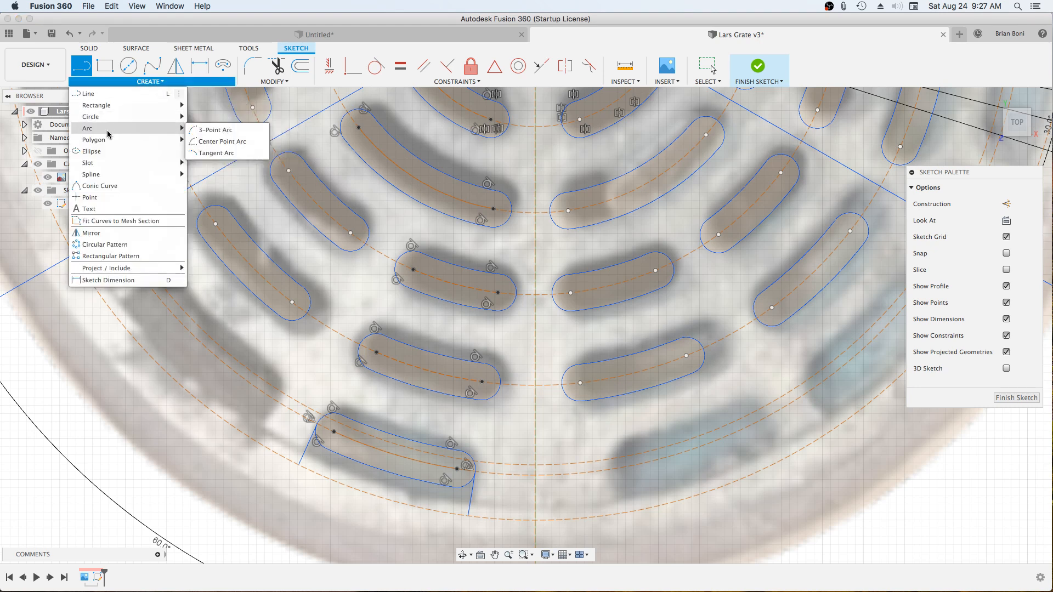
click(201, 130)
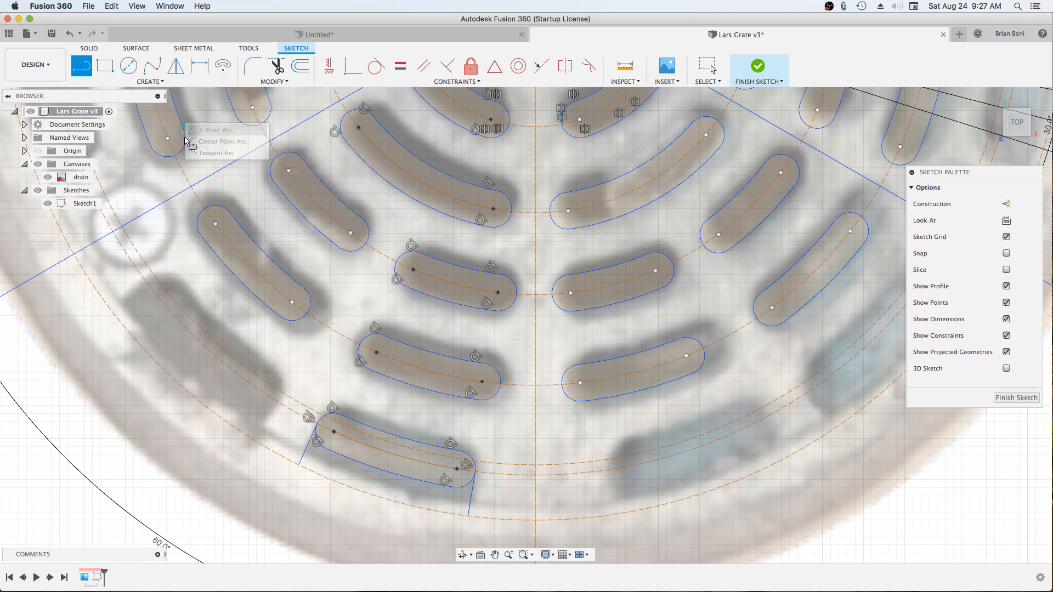
click(298, 464)
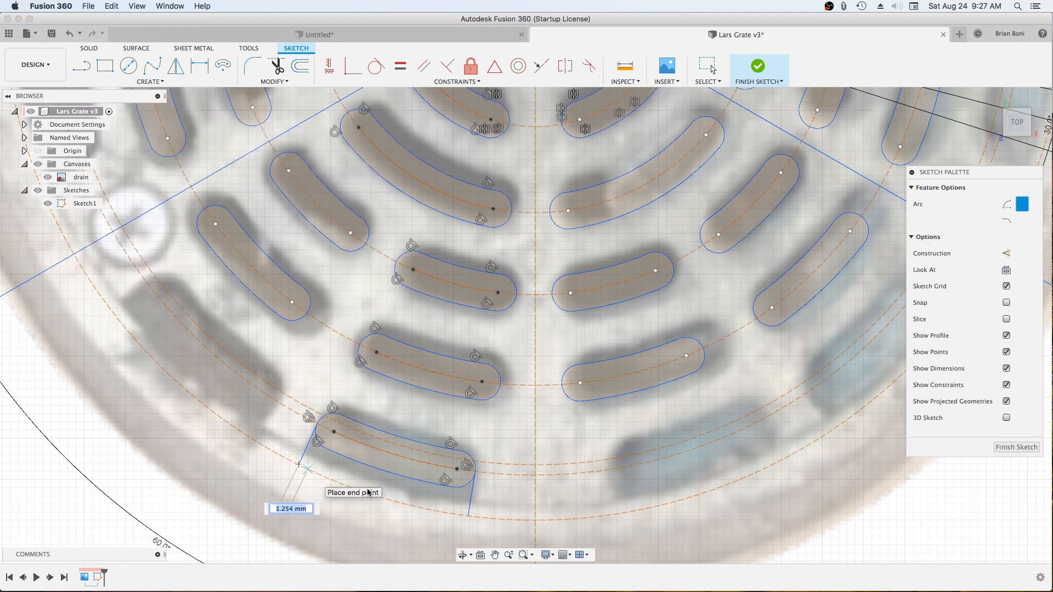
click(468, 515)
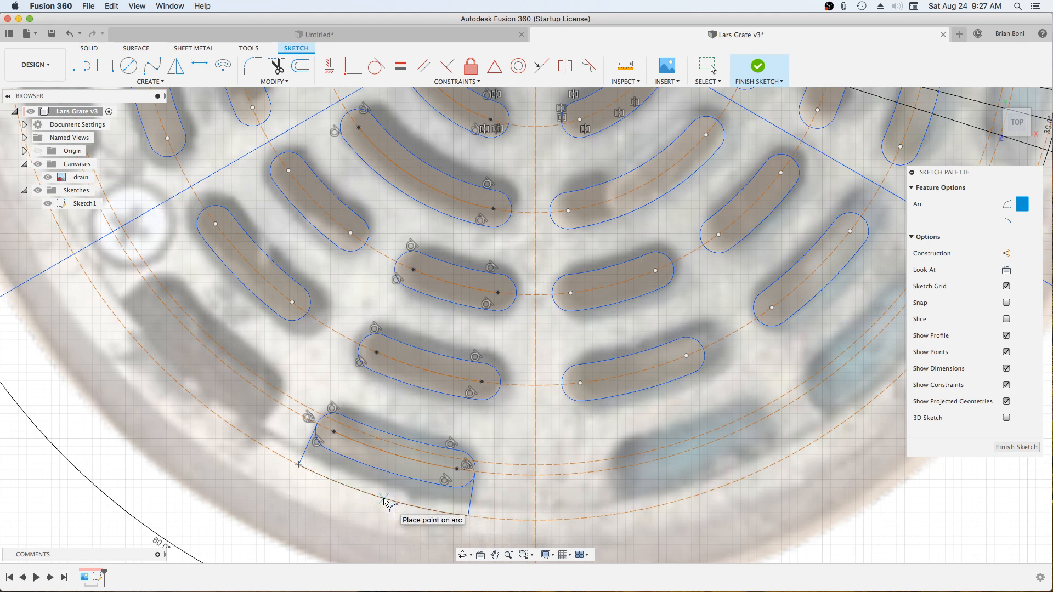
click(379, 498)
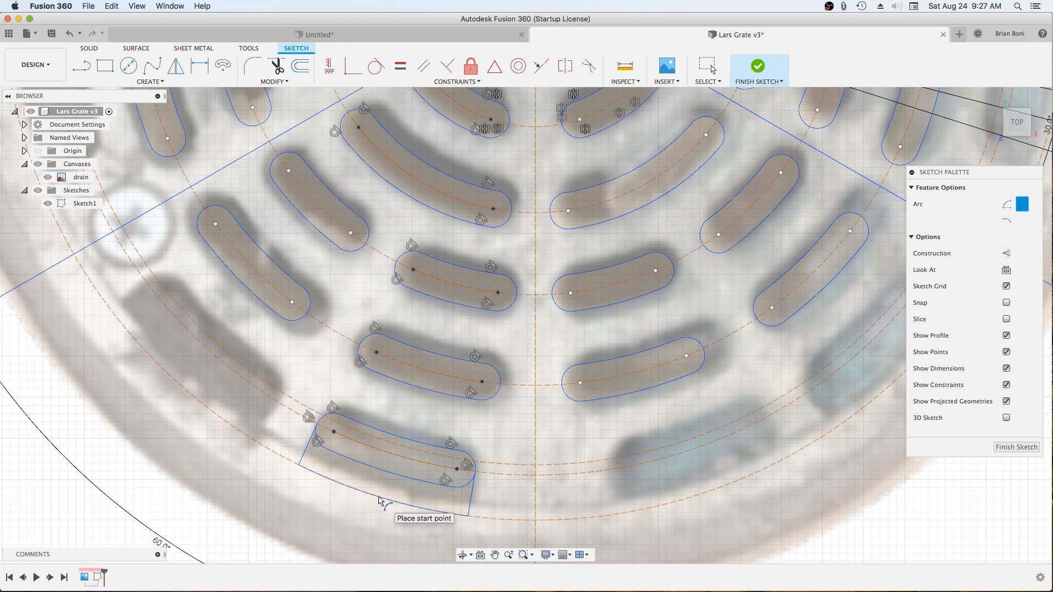
key(Escape)
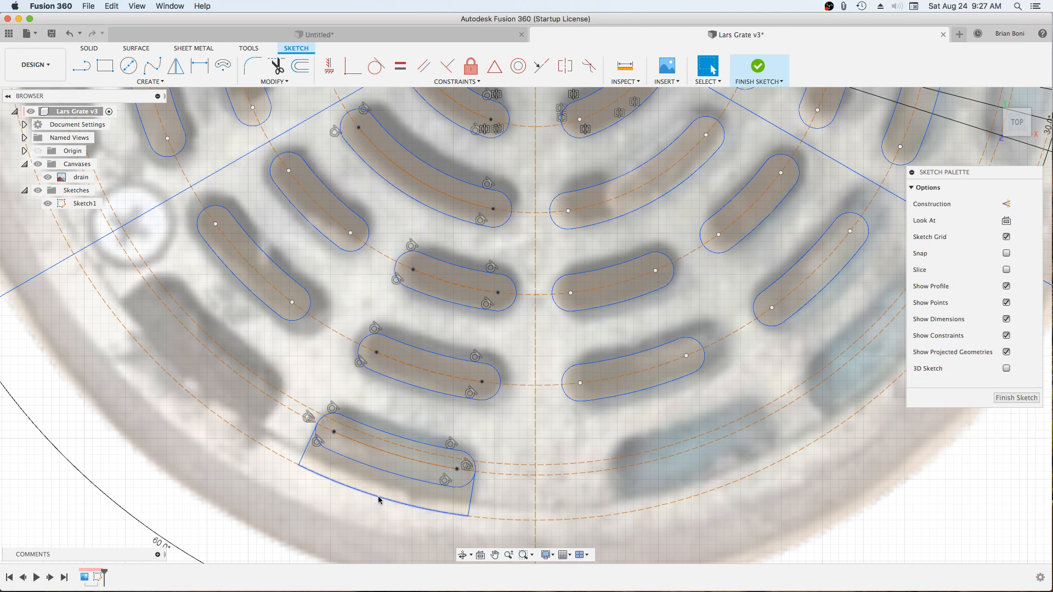
click(383, 496)
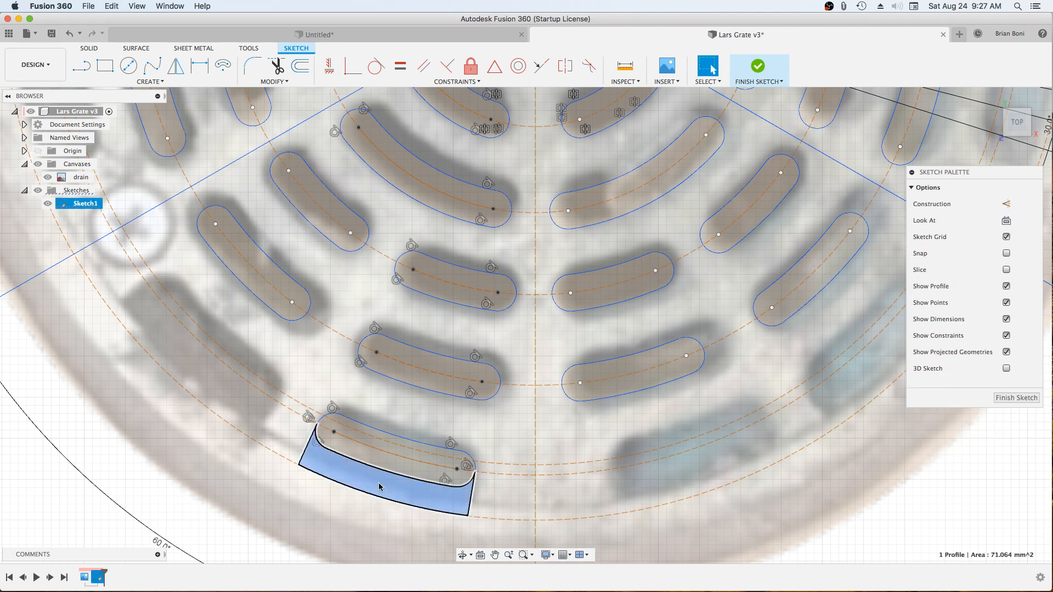
click(380, 455)
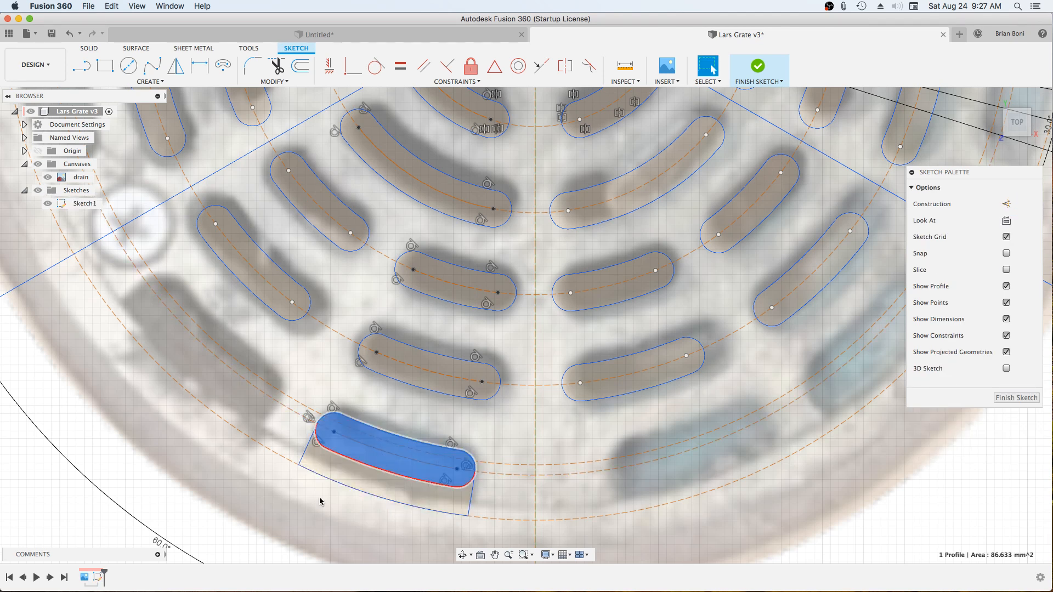
Start a circular pattern with the outermost slot's outline, its two side lines and the closing arc as the objects.
scroll(321, 501, down, 8)
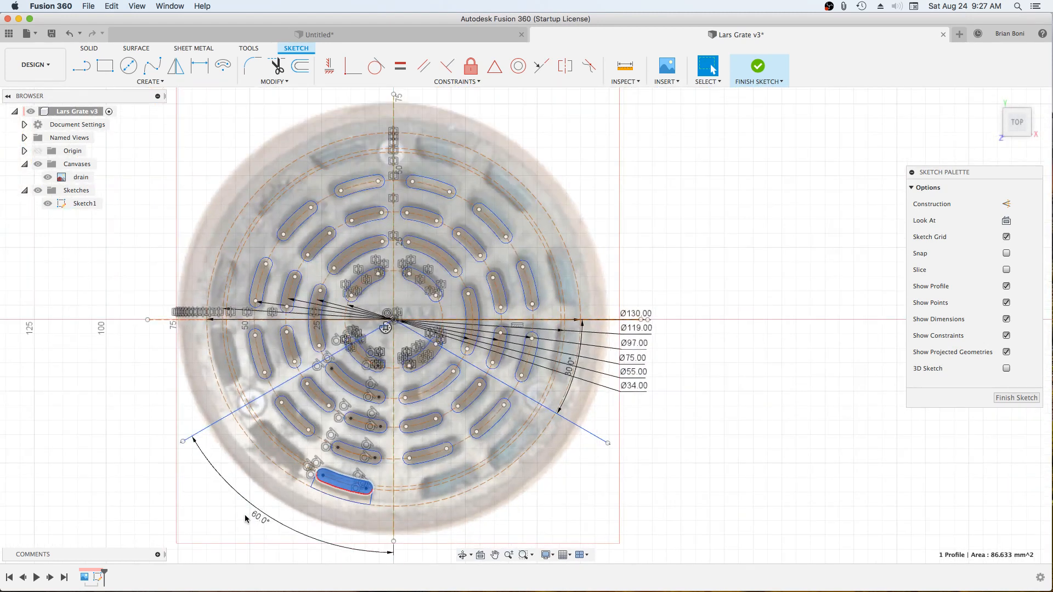
click(182, 514)
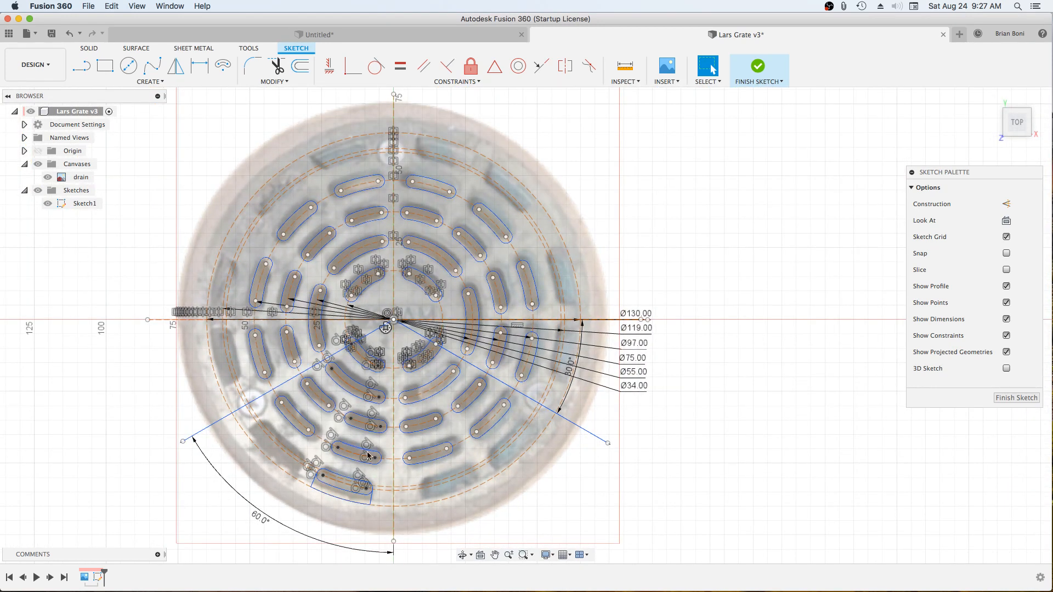
double_click(332, 490)
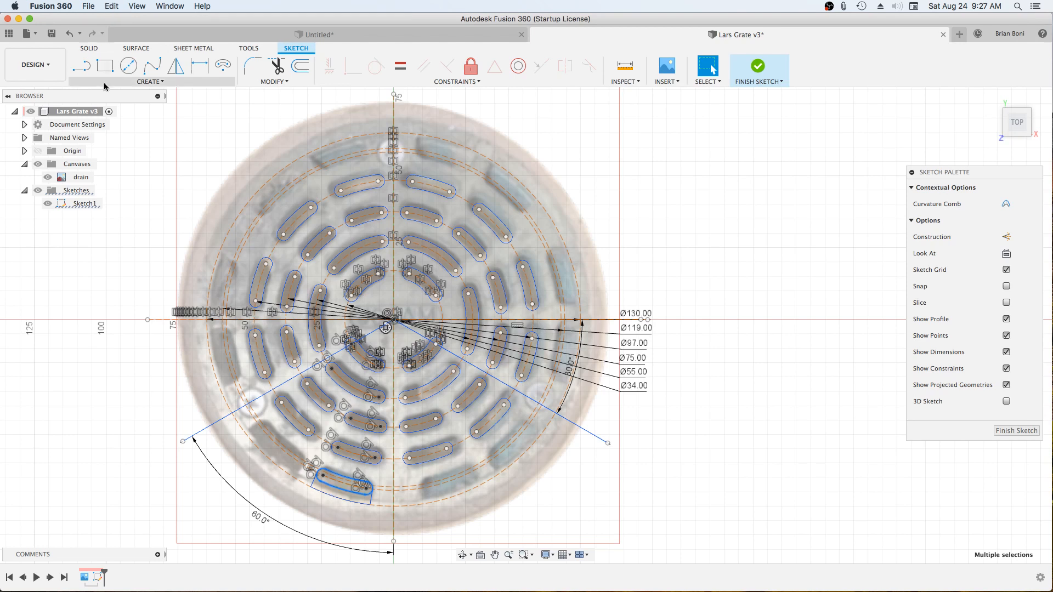
click(148, 82)
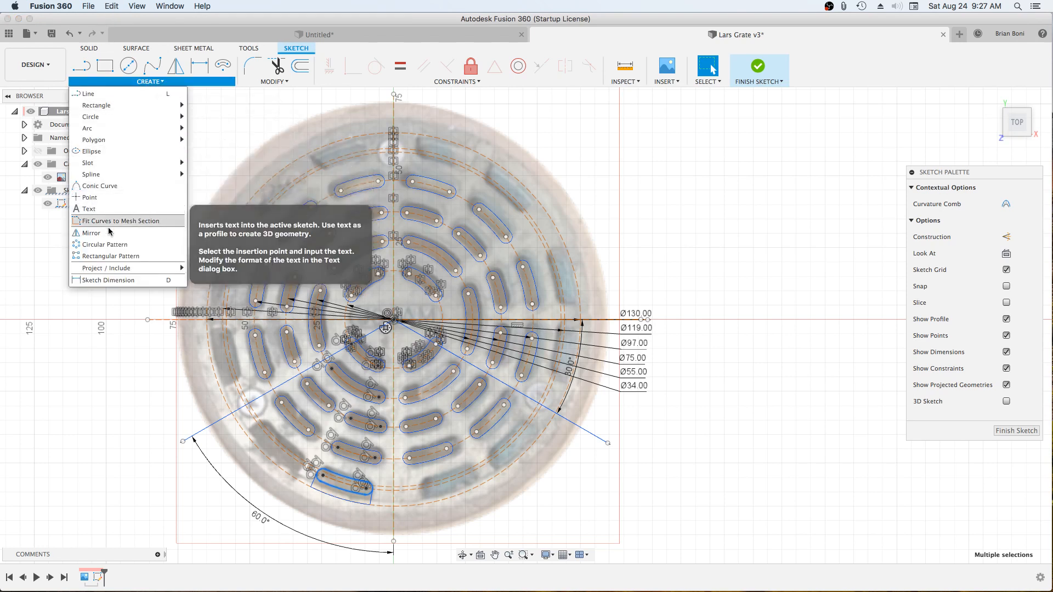
click(105, 245)
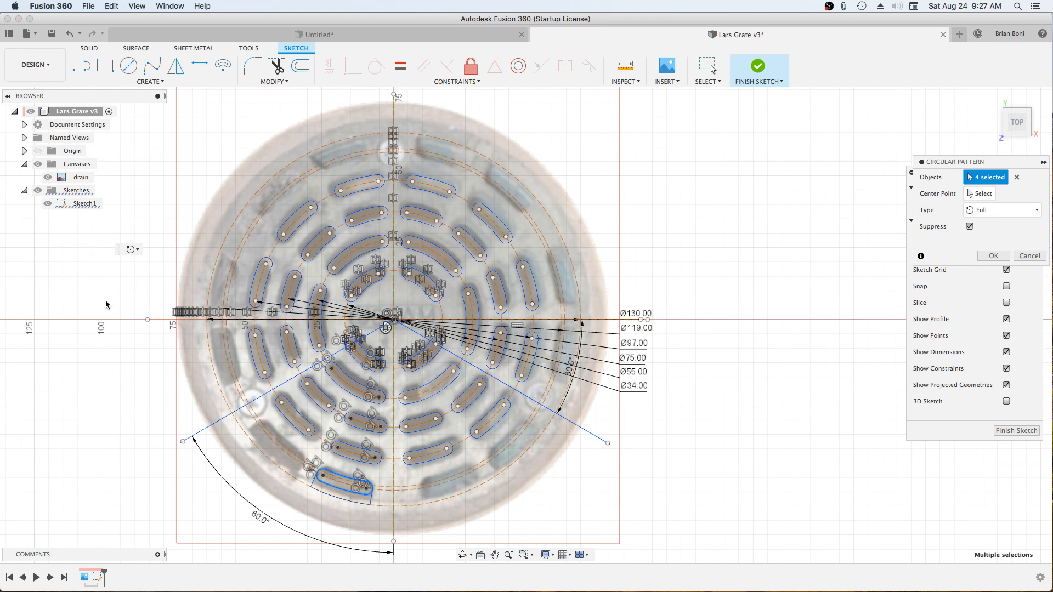
scroll(356, 546, up, 5)
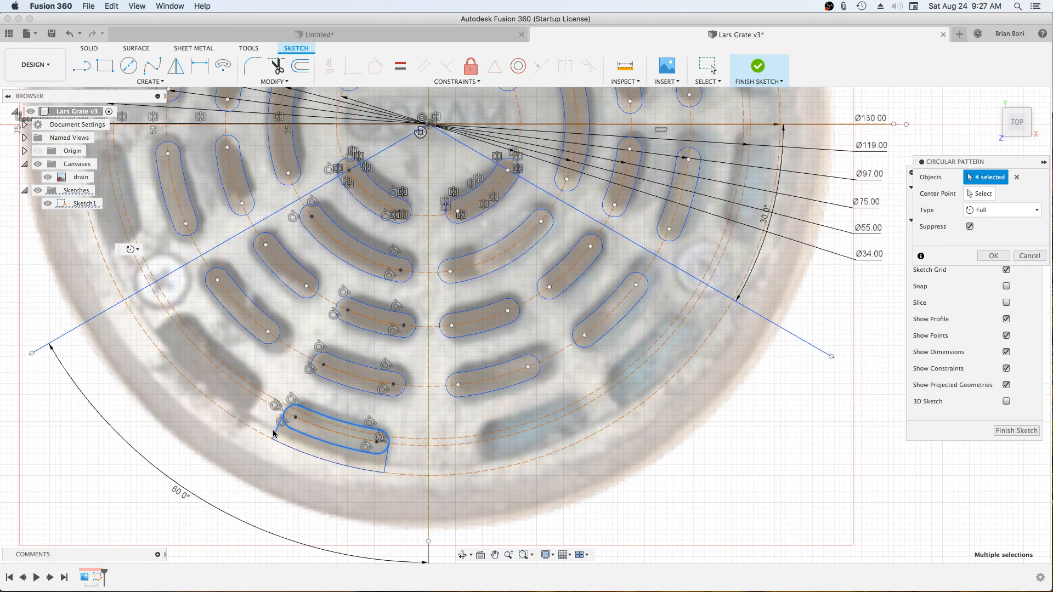
click(295, 449)
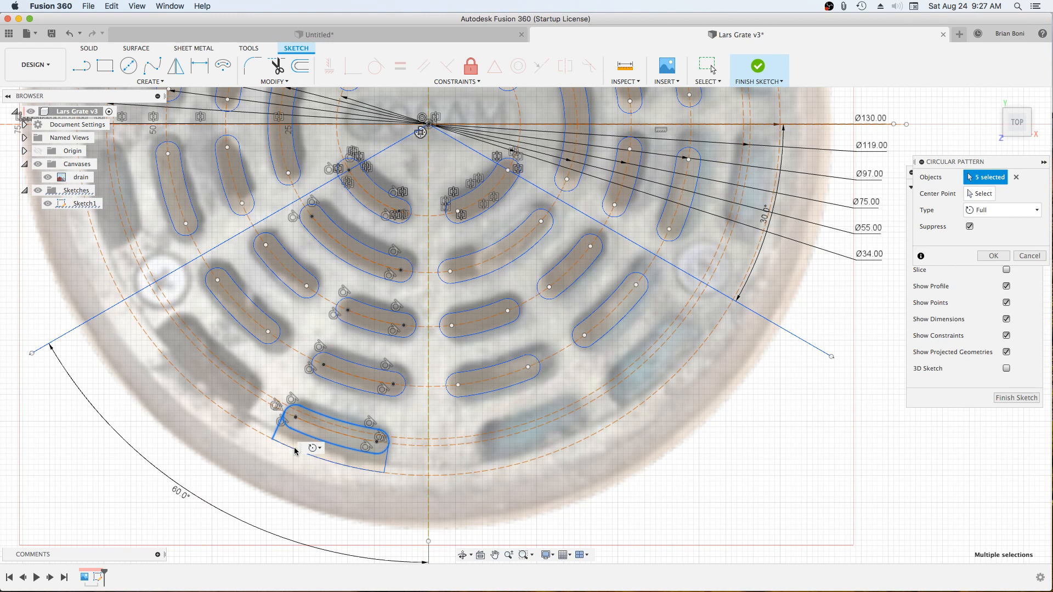
click(385, 465)
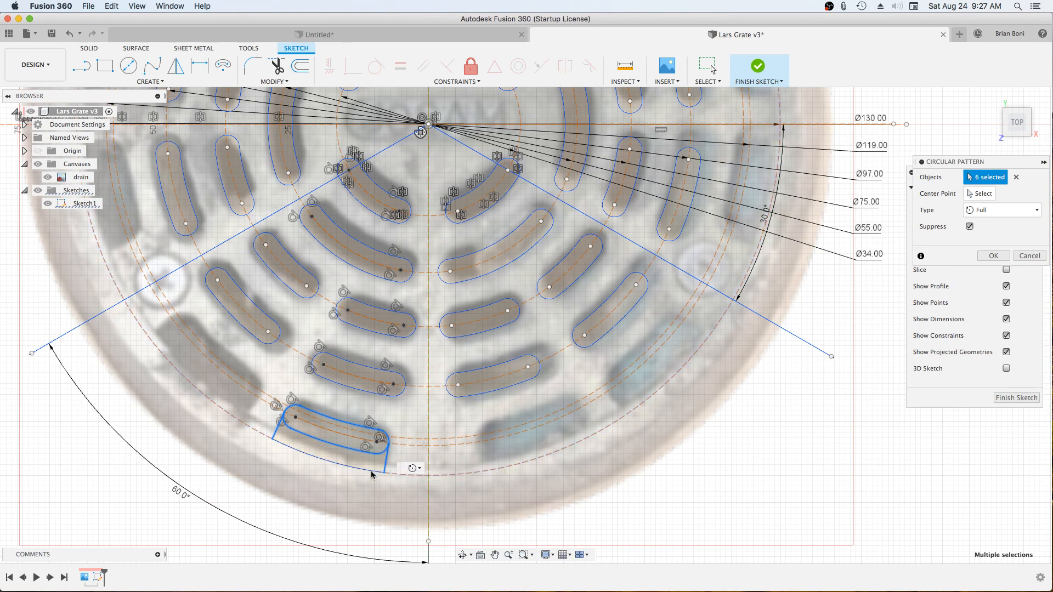
click(331, 465)
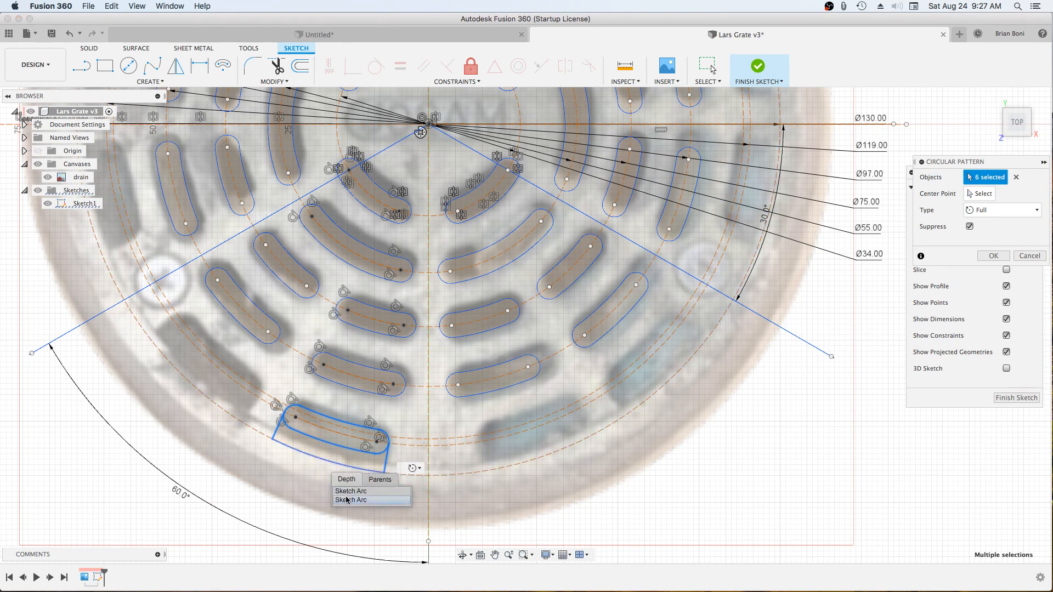
click(348, 500)
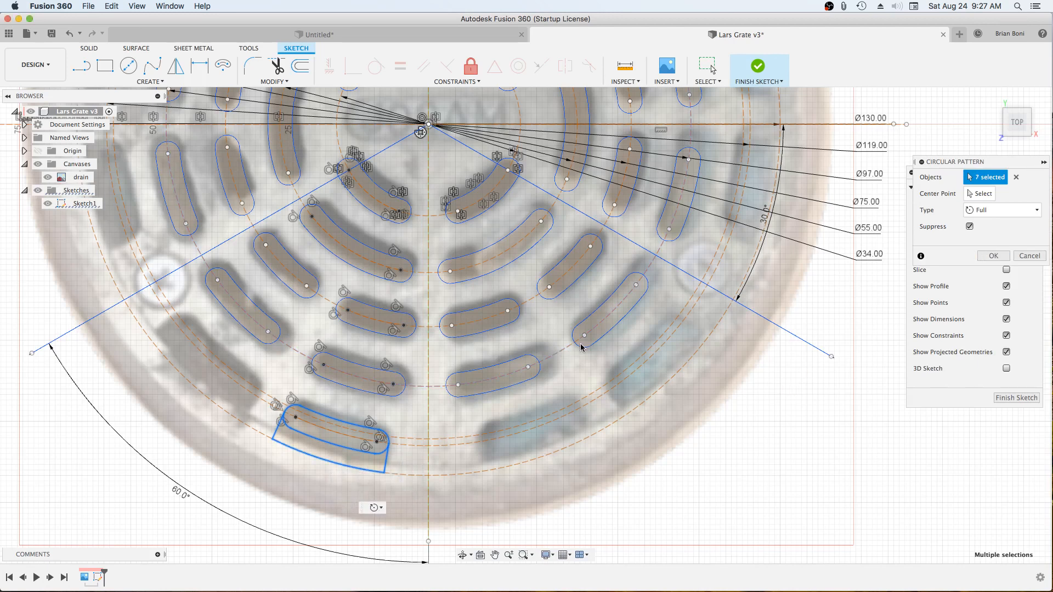
Use the origin as the centre point of the full circular pattern and set its quantity to 12.
click(980, 193)
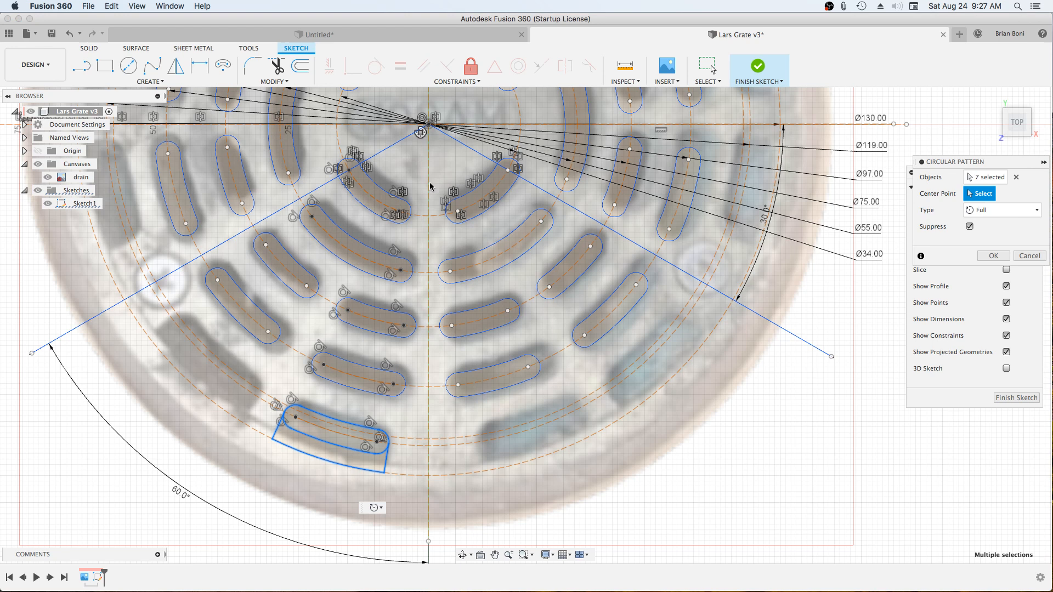
click(428, 124)
scroll(443, 166, down, 3)
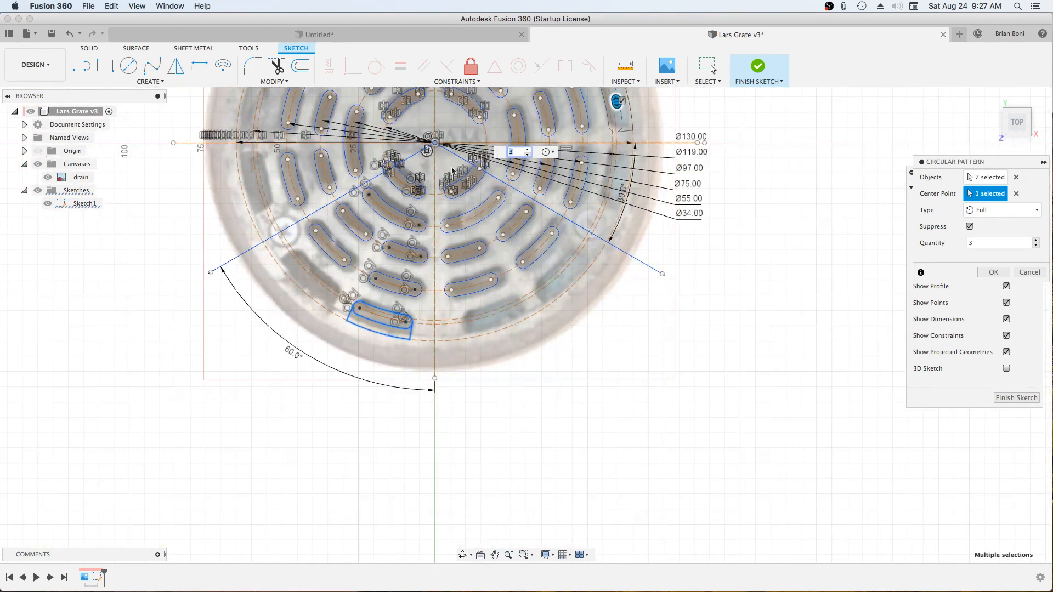
scroll(741, 94, down, 1)
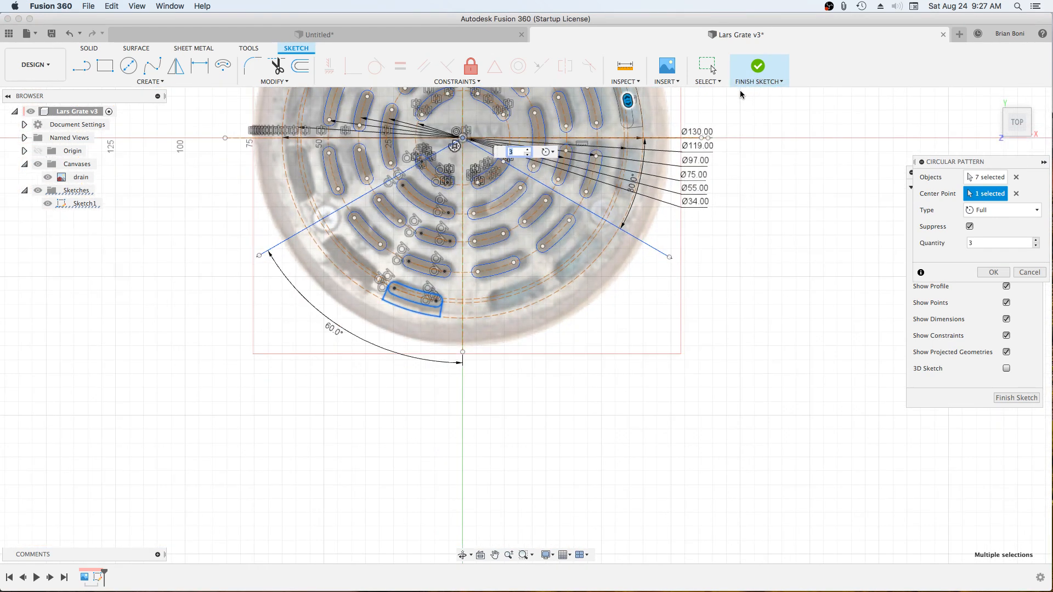
scroll(736, 165, down, 1)
scroll(670, 454, down, 1)
scroll(635, 439, down, 1)
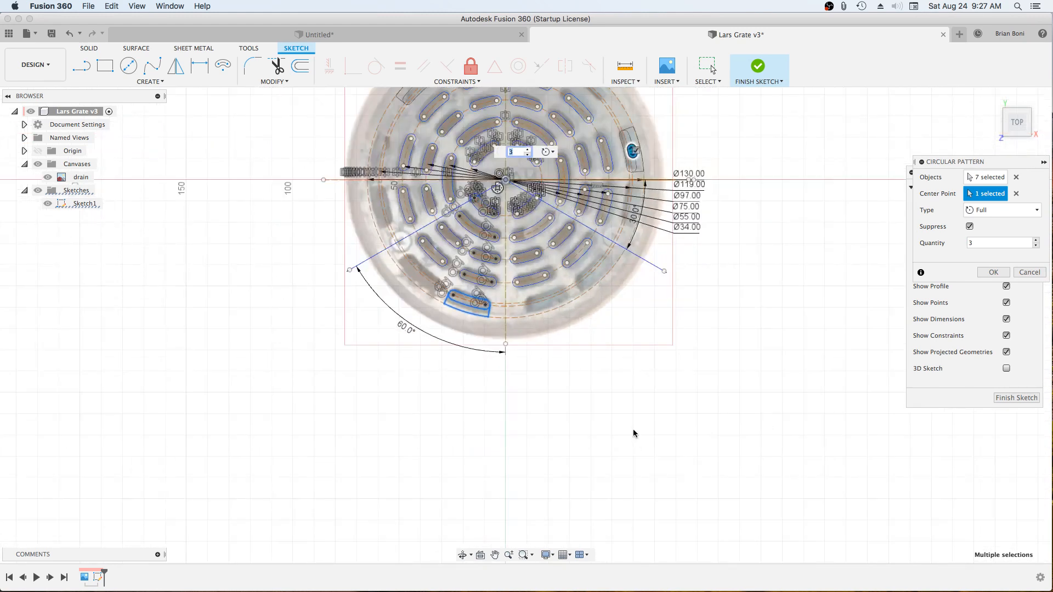
scroll(634, 433, down, 3)
scroll(713, 164, up, 6)
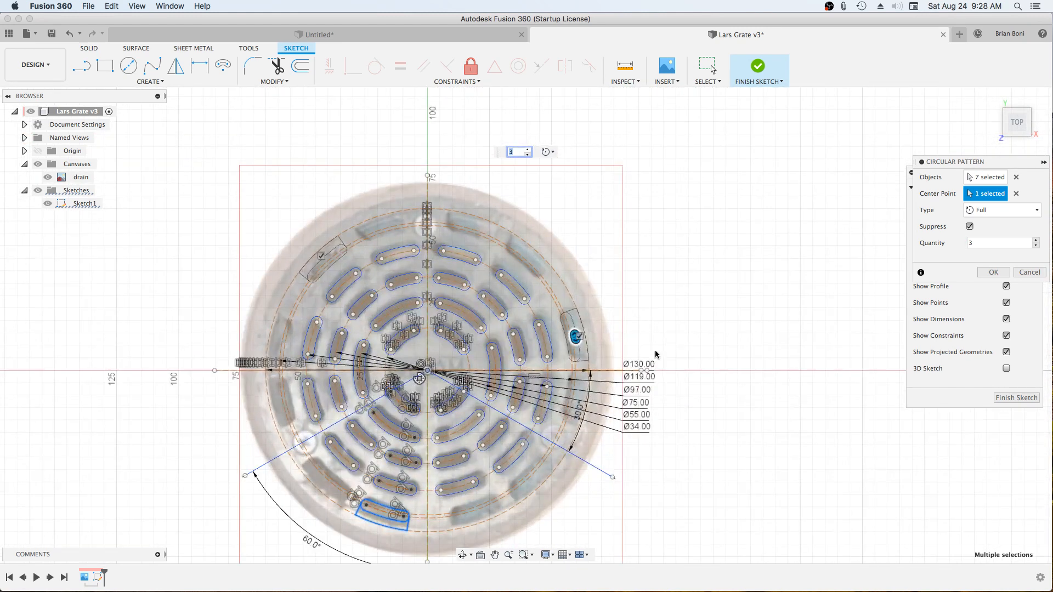
scroll(615, 523, up, 1)
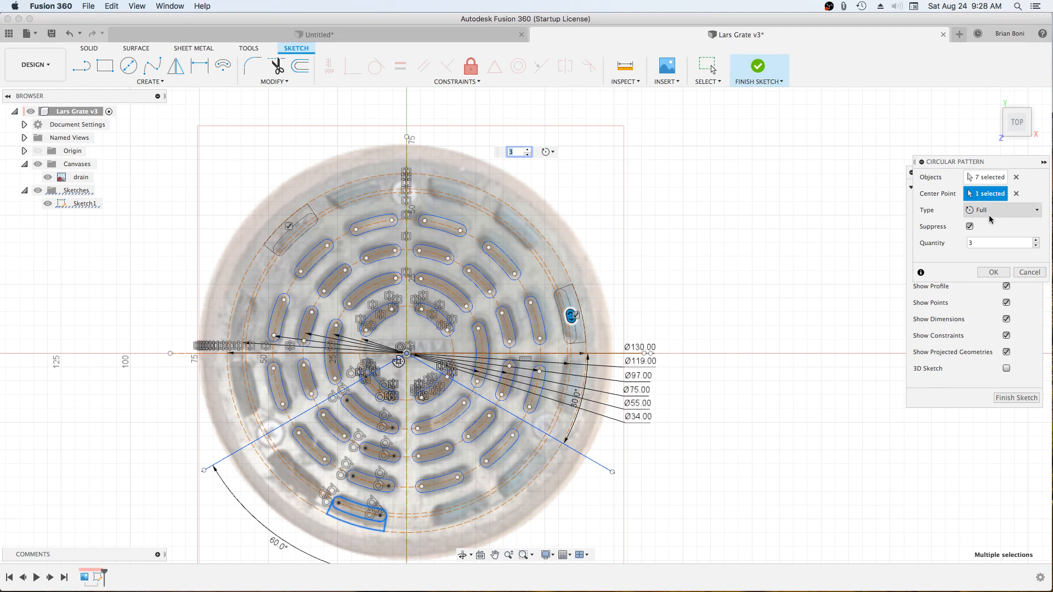
click(982, 242)
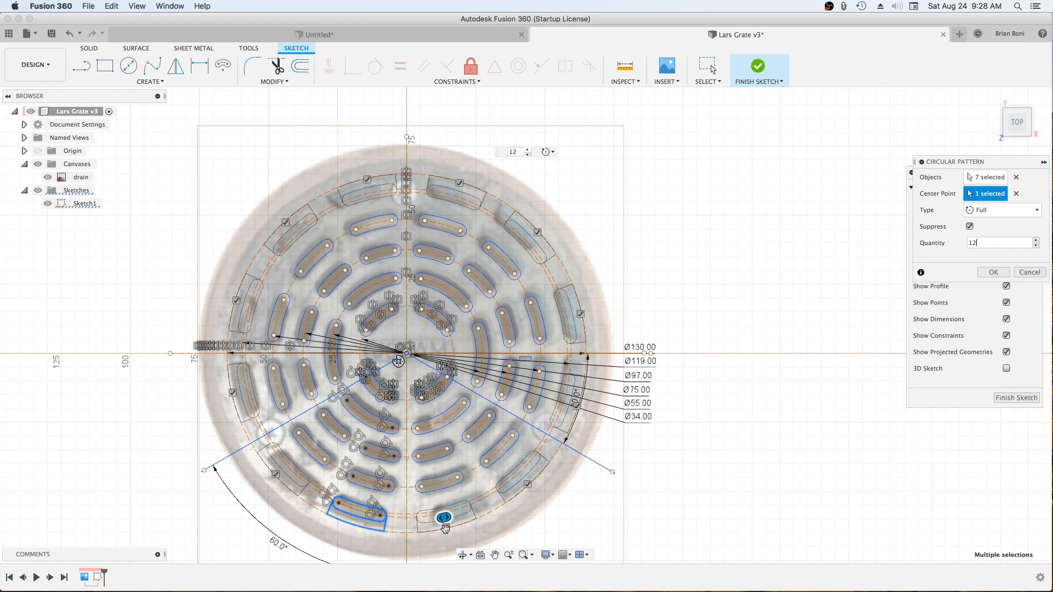
Suppress every second instance of the outermost opening's pattern, starting beside the original, and apply the circular pattern.
click(444, 528)
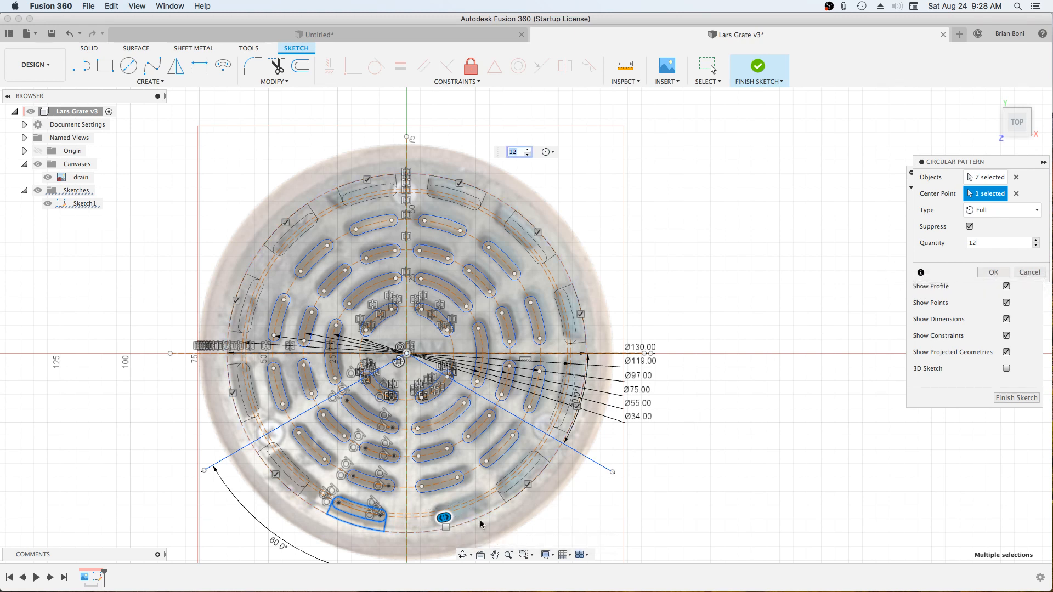
click(575, 407)
click(536, 231)
click(368, 179)
click(236, 301)
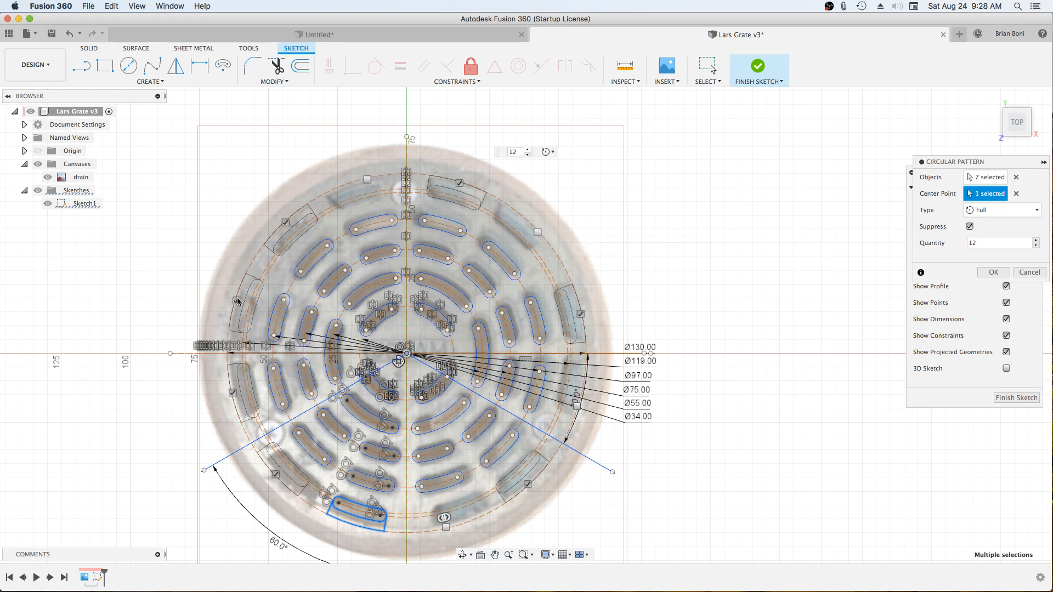
click(276, 475)
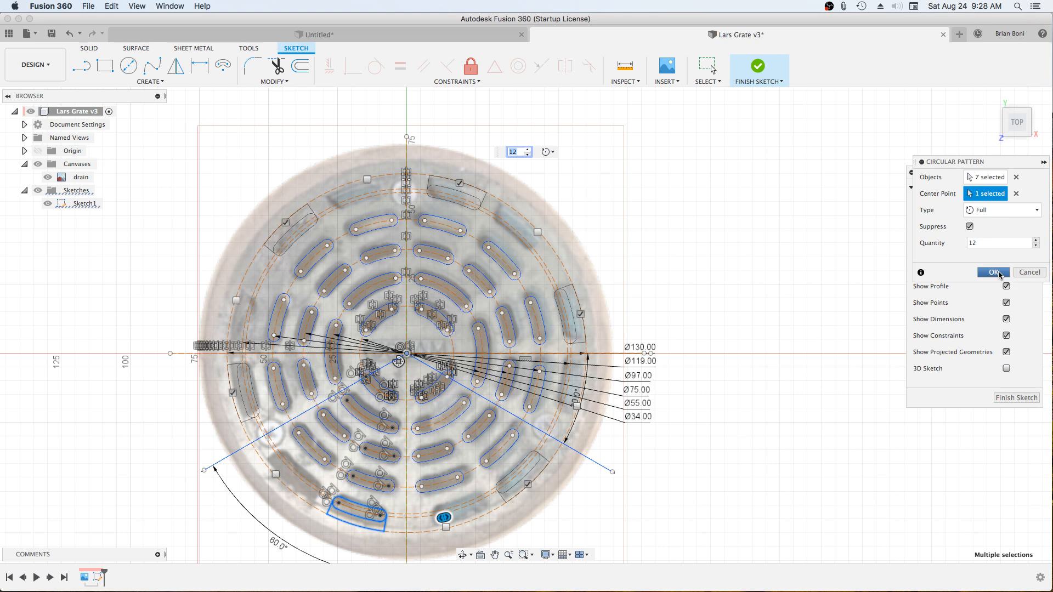
click(994, 273)
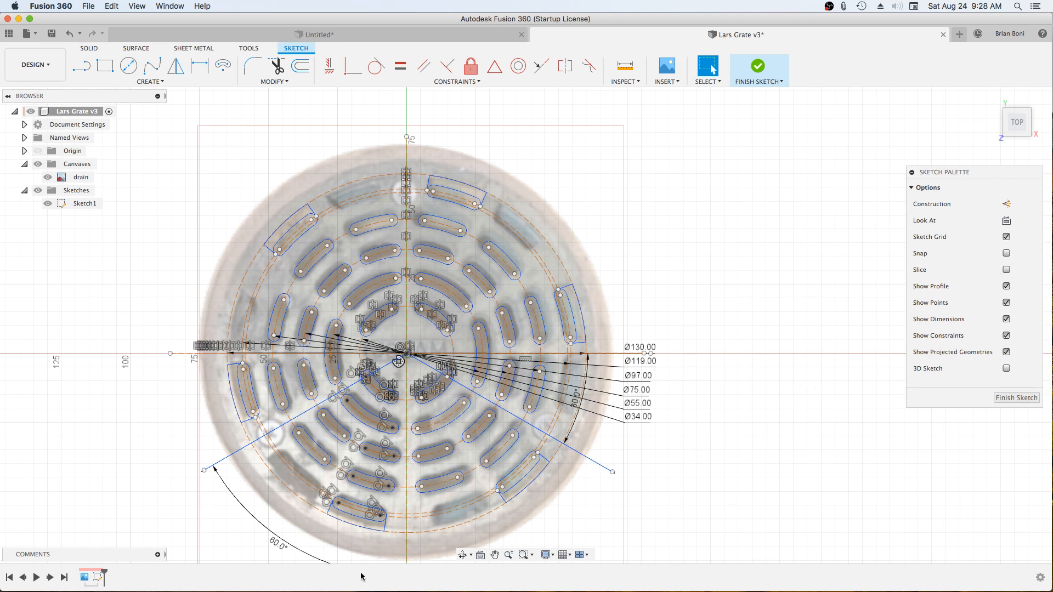
Select the original outermost opening's slot outline, both side lines and the closing arc, and start Move/Copy on them.
double_click(349, 514)
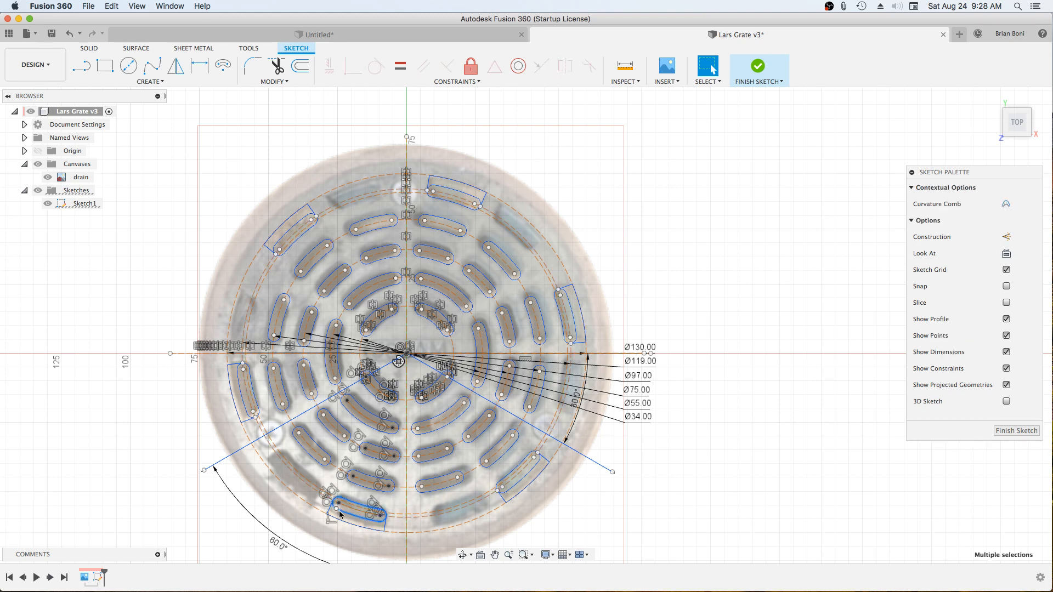
scroll(360, 537, up, 5)
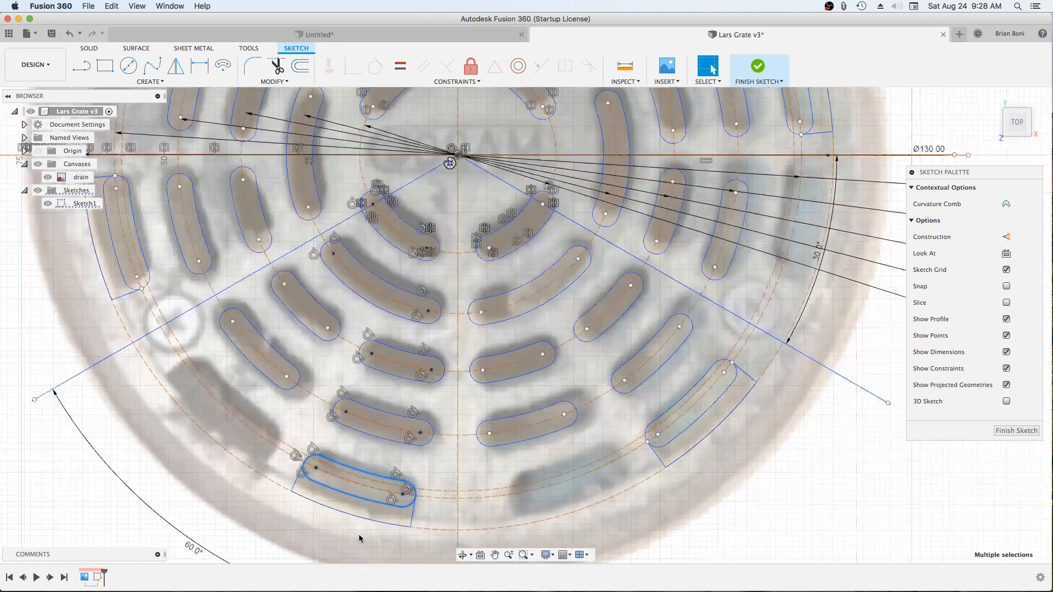
scroll(347, 532, down, 2)
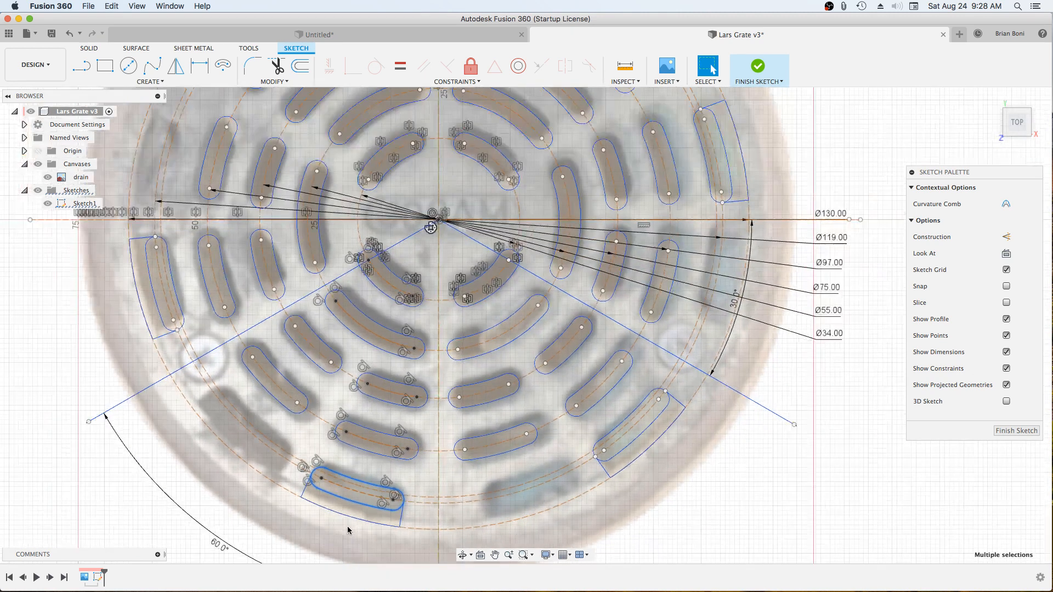
right_click(356, 482)
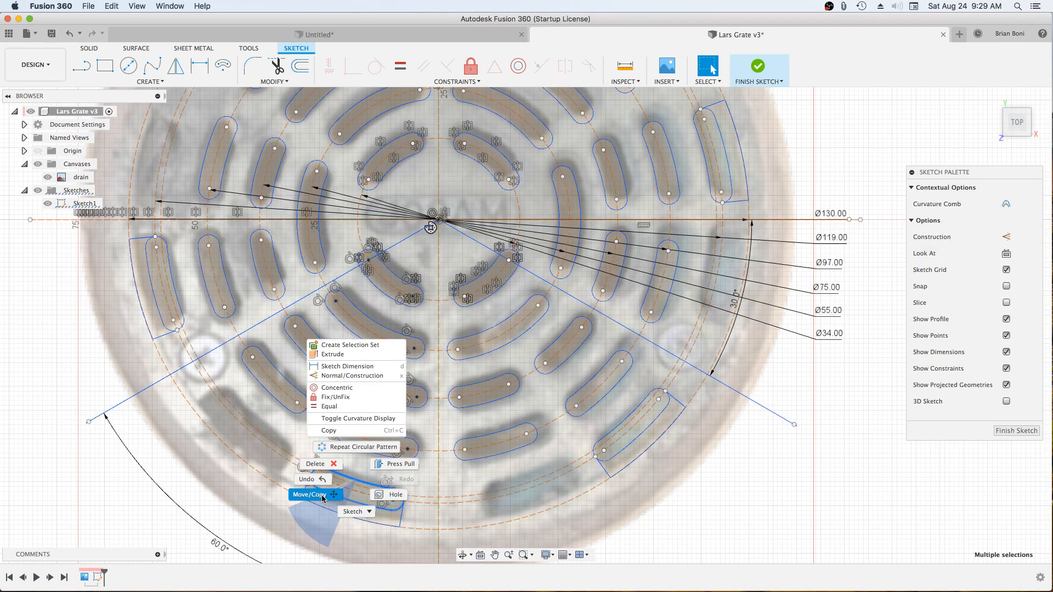
click(112, 502)
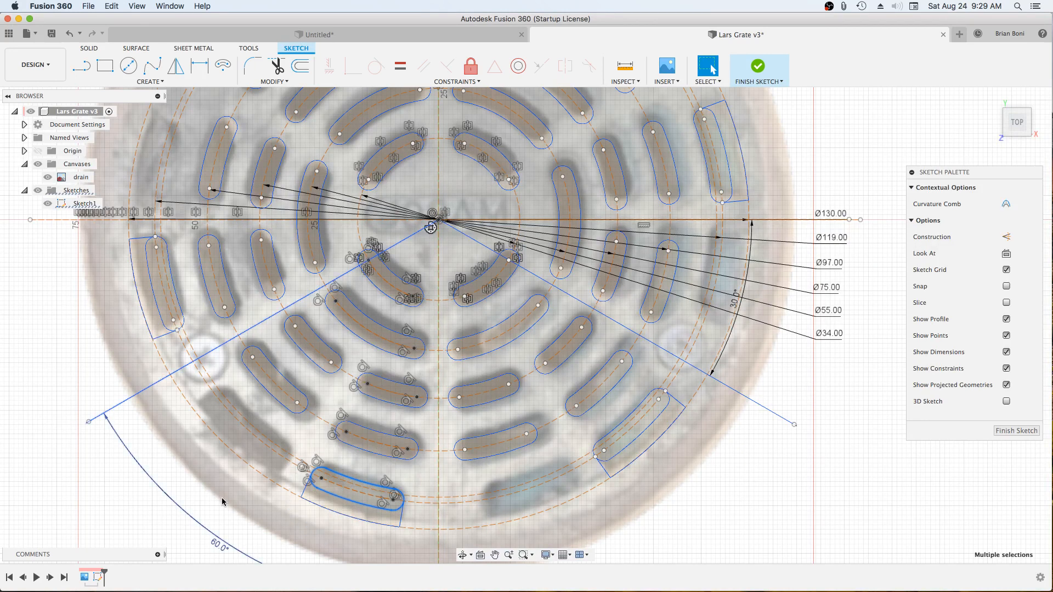
shift+click(305, 490)
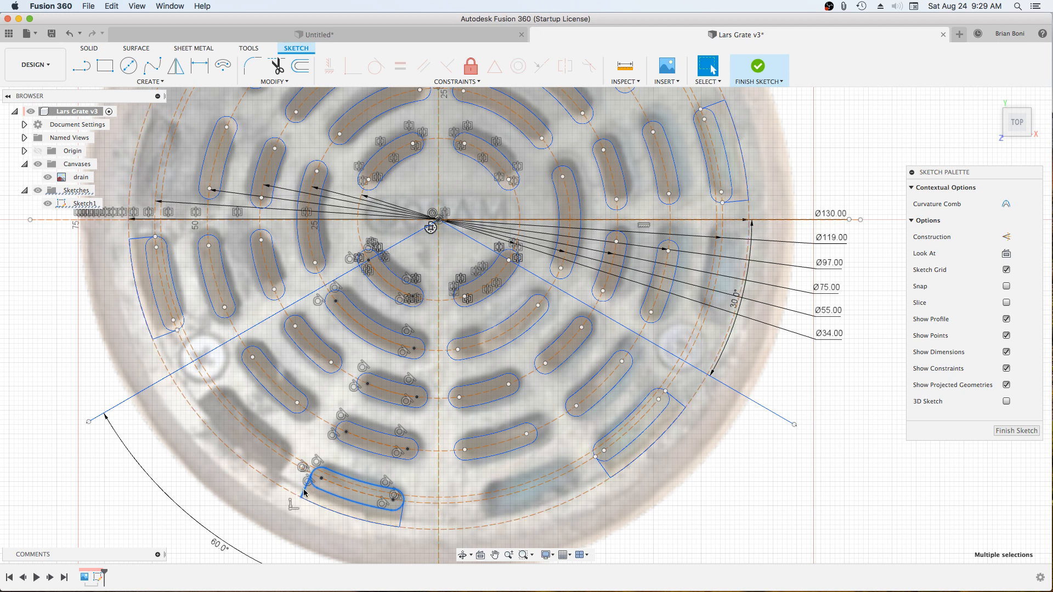
shift+click(402, 518)
click(350, 520)
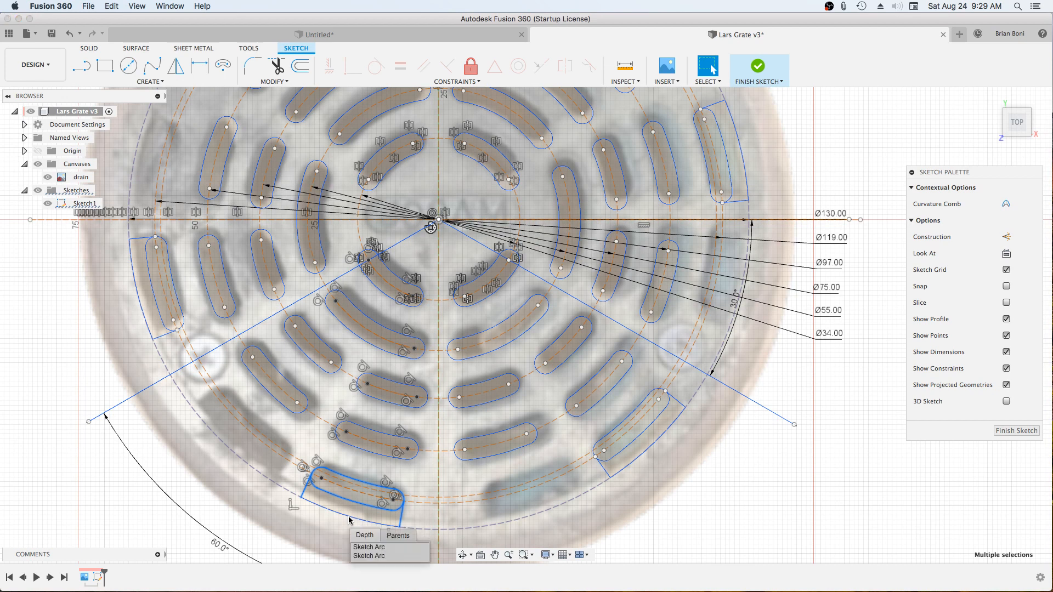
click(361, 556)
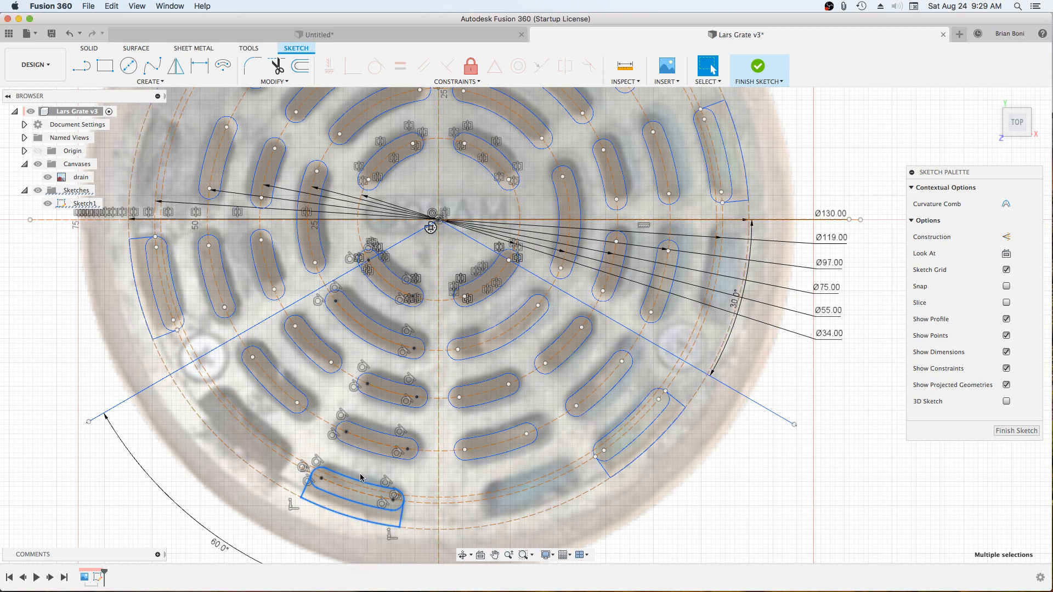
right_click(355, 484)
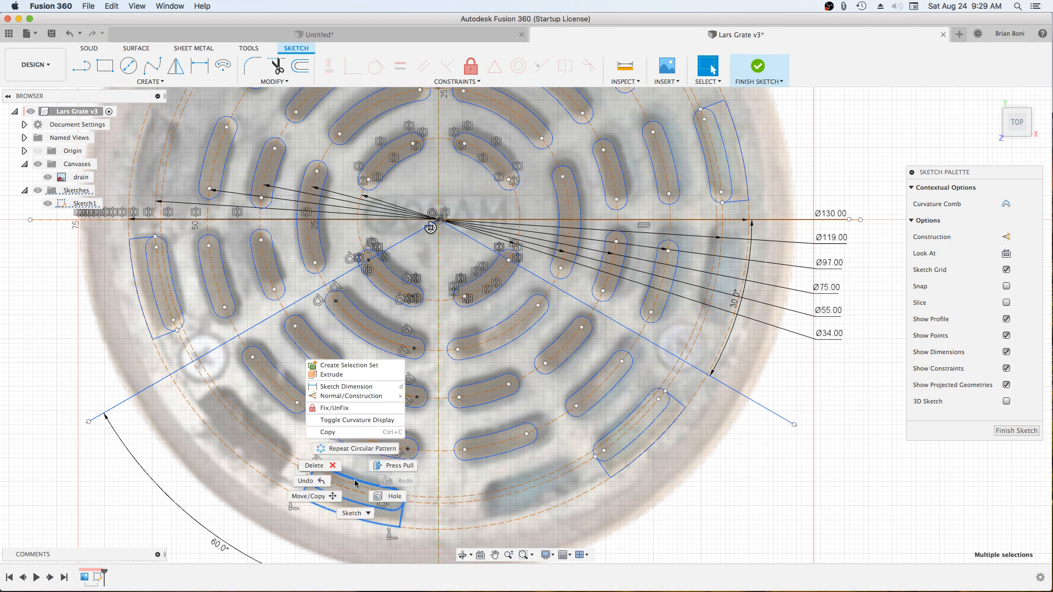
click(325, 498)
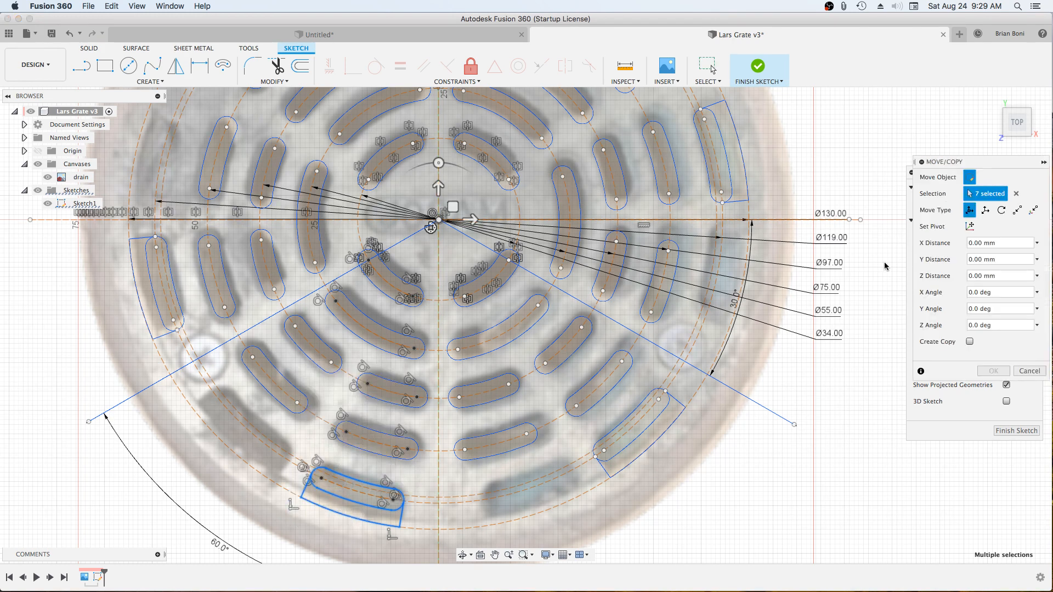
Set the move type to Rotate with Create Copy enabled, show the origin and use its Z axis as the rotation axis.
click(1001, 210)
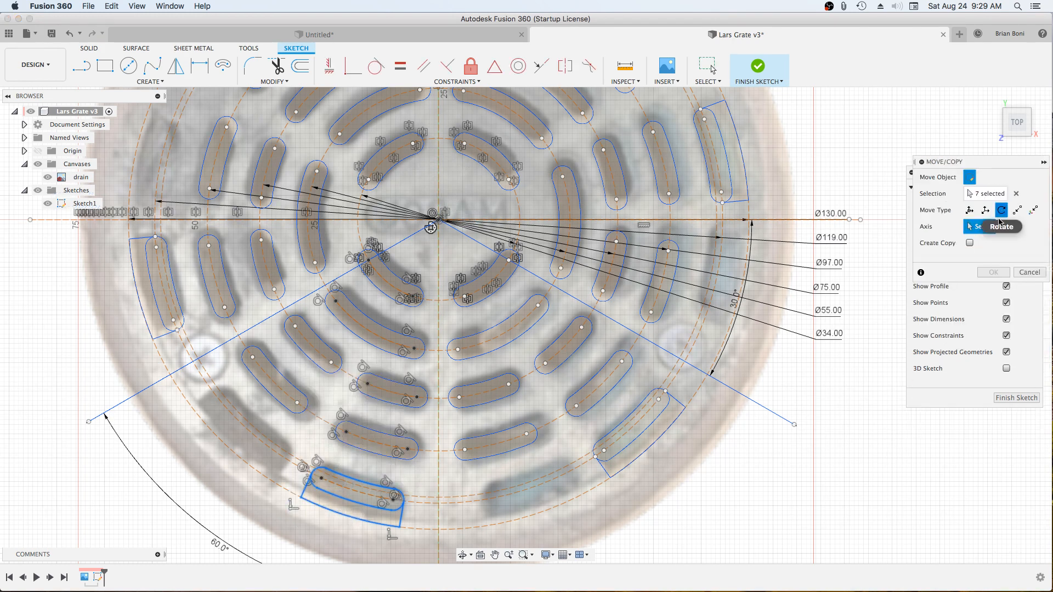
click(970, 243)
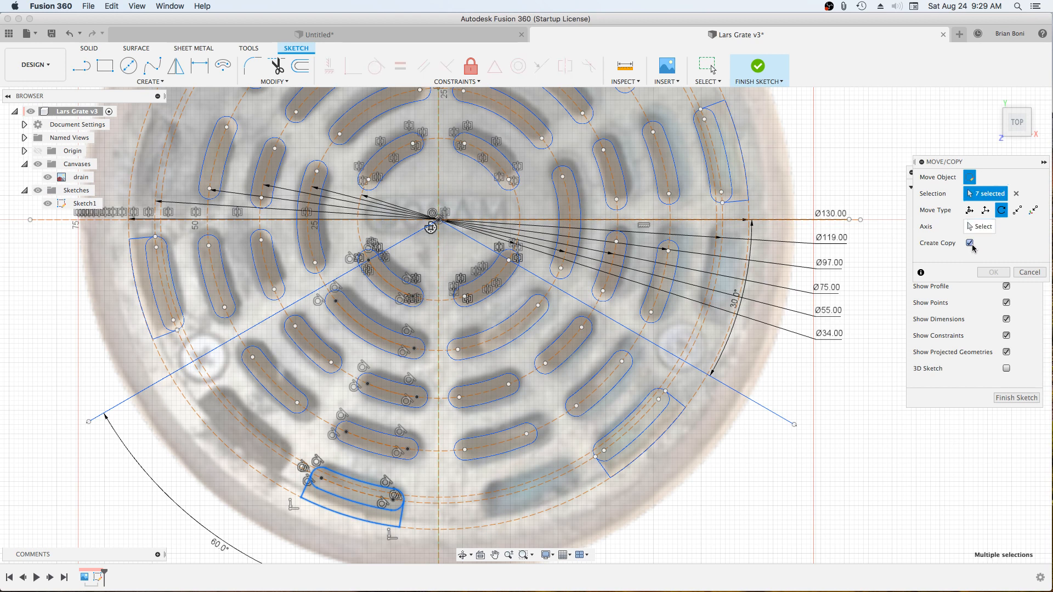
click(981, 227)
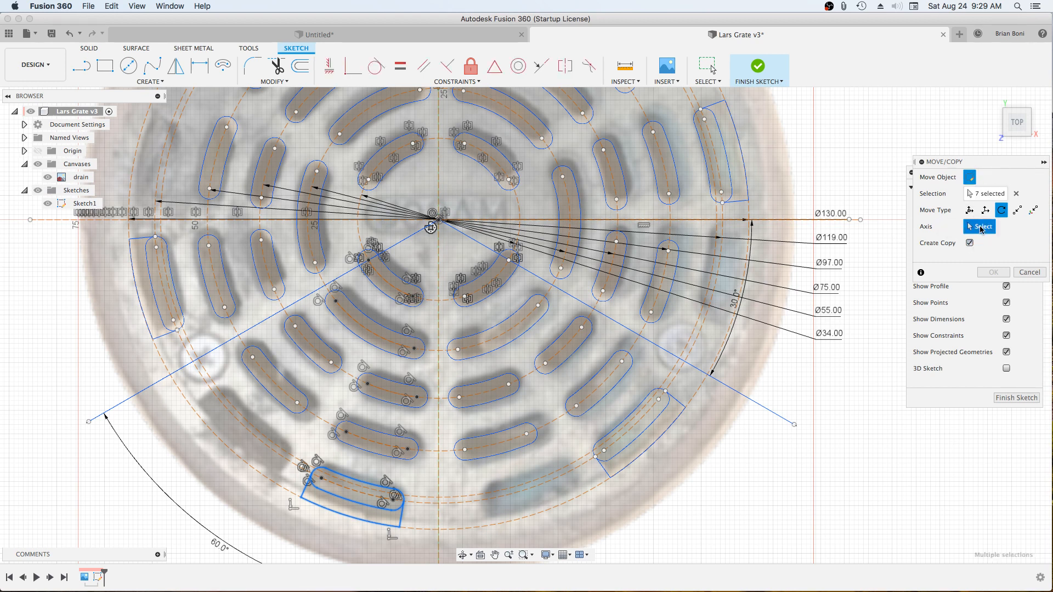
click(438, 223)
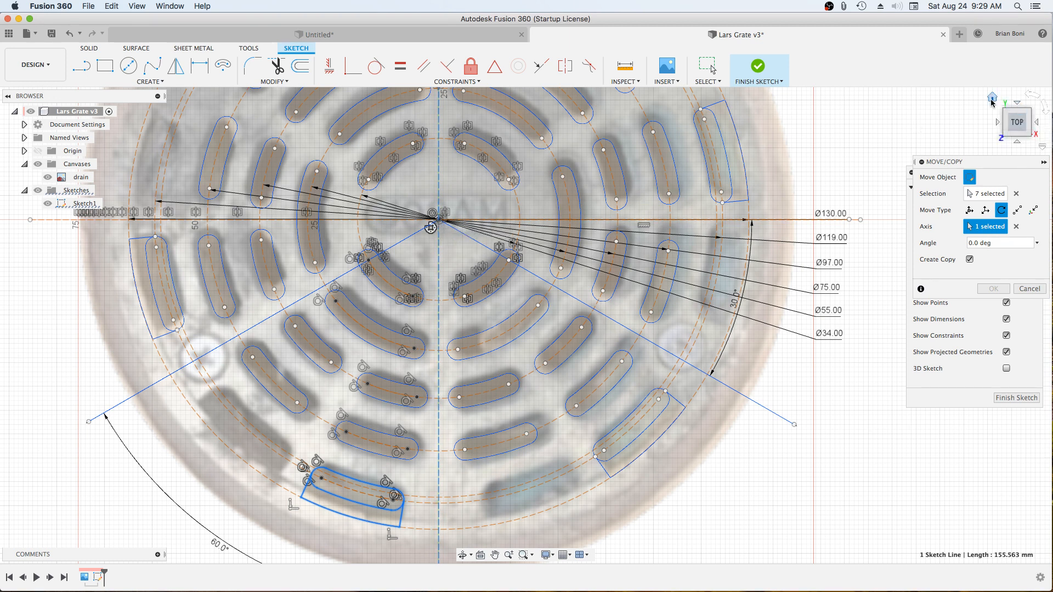
click(994, 99)
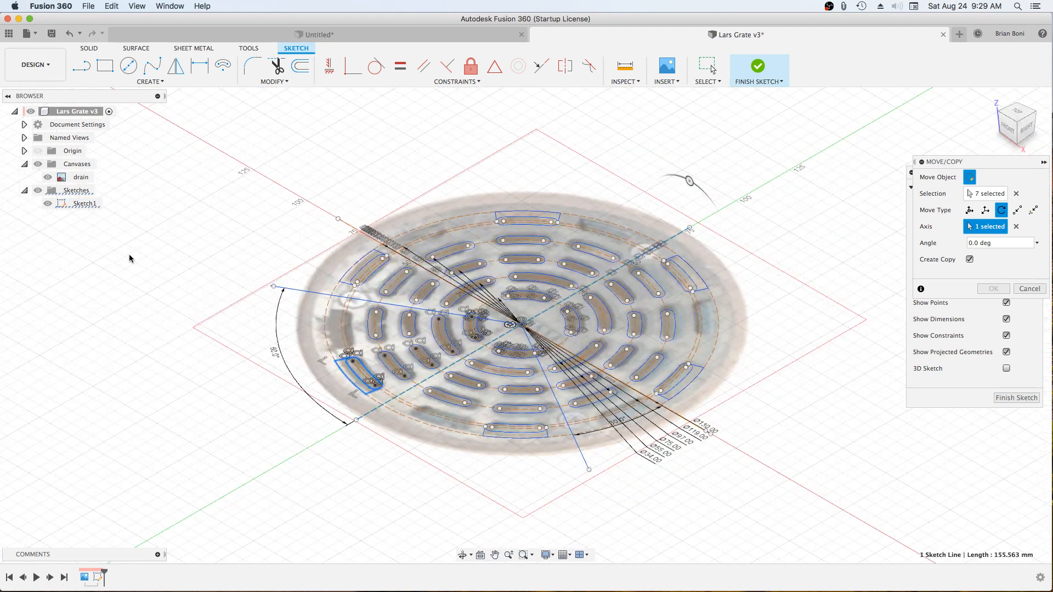
click(39, 153)
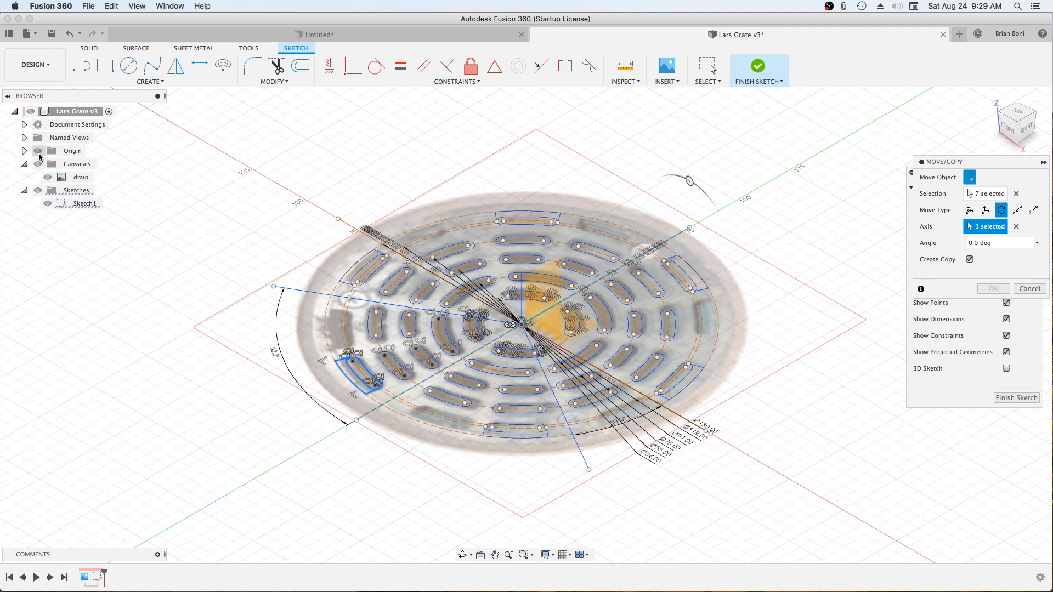
click(522, 305)
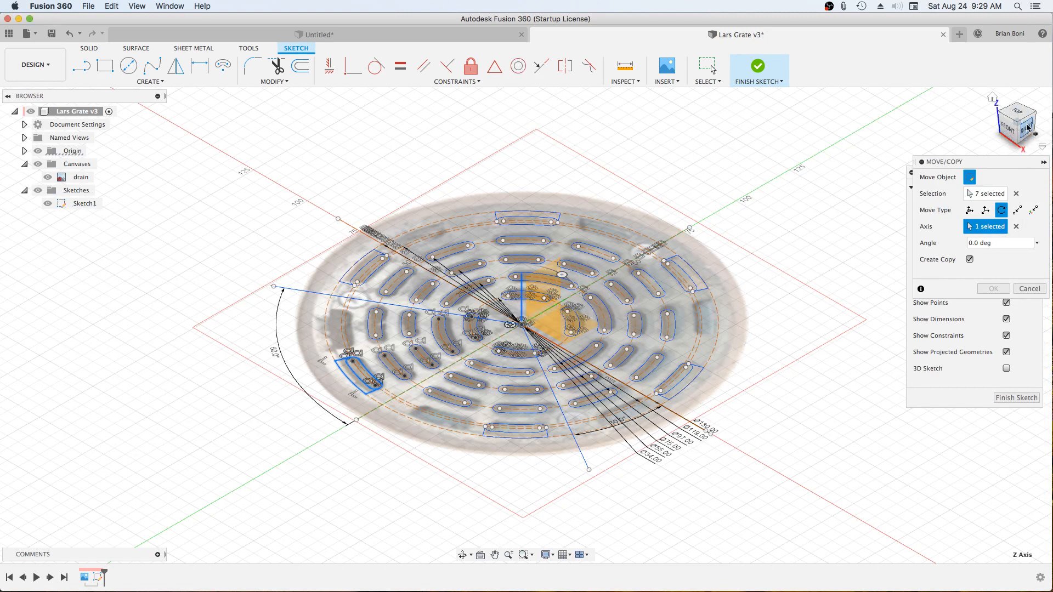
Return to the top view and create the opening's copy at a rotation angle of -25 degrees.
click(1013, 109)
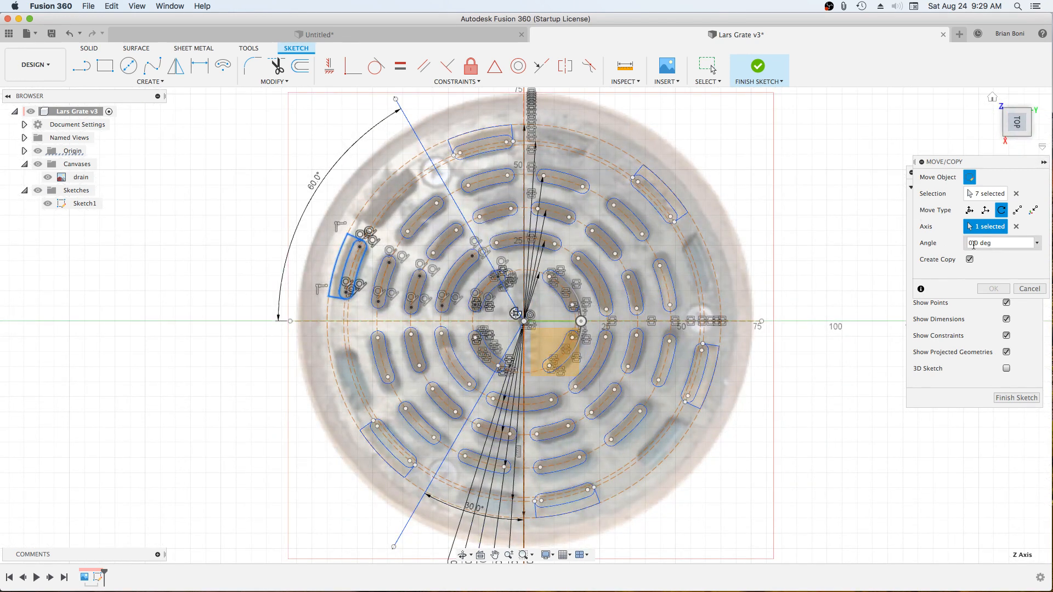
click(978, 244)
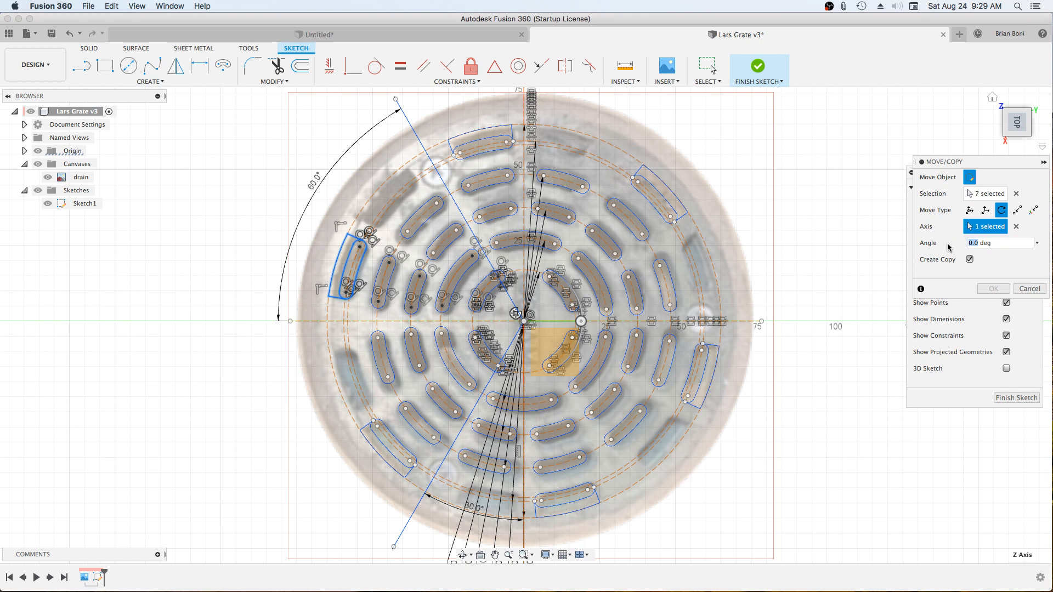
text(25)
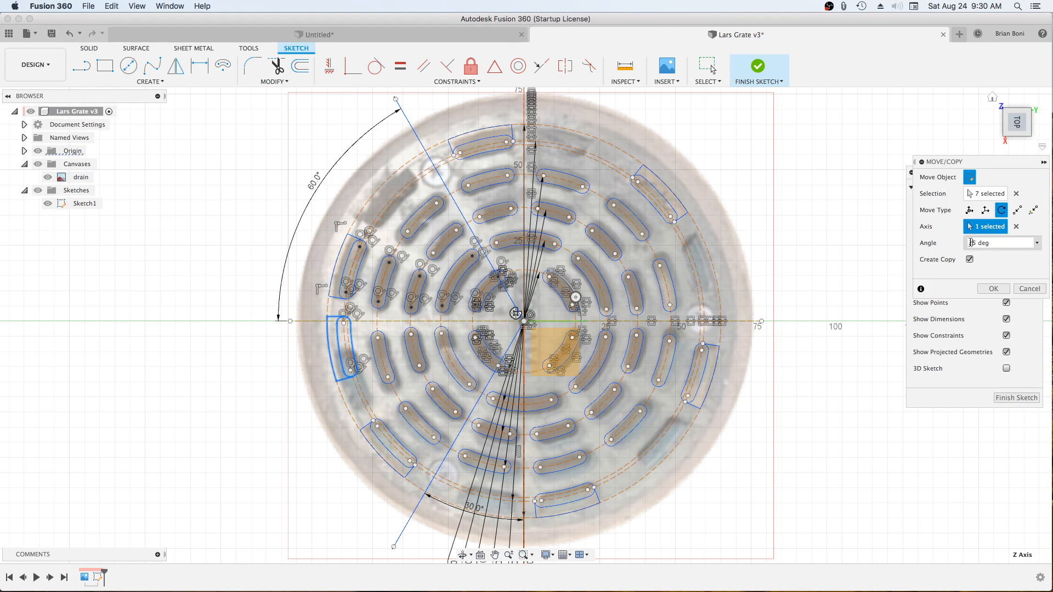
text(-)
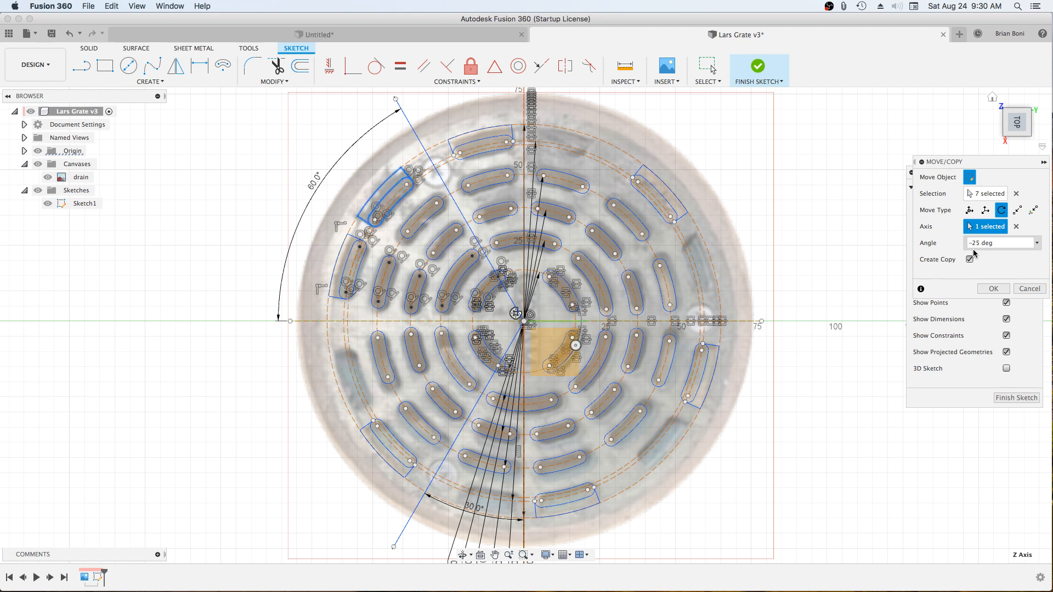
click(994, 290)
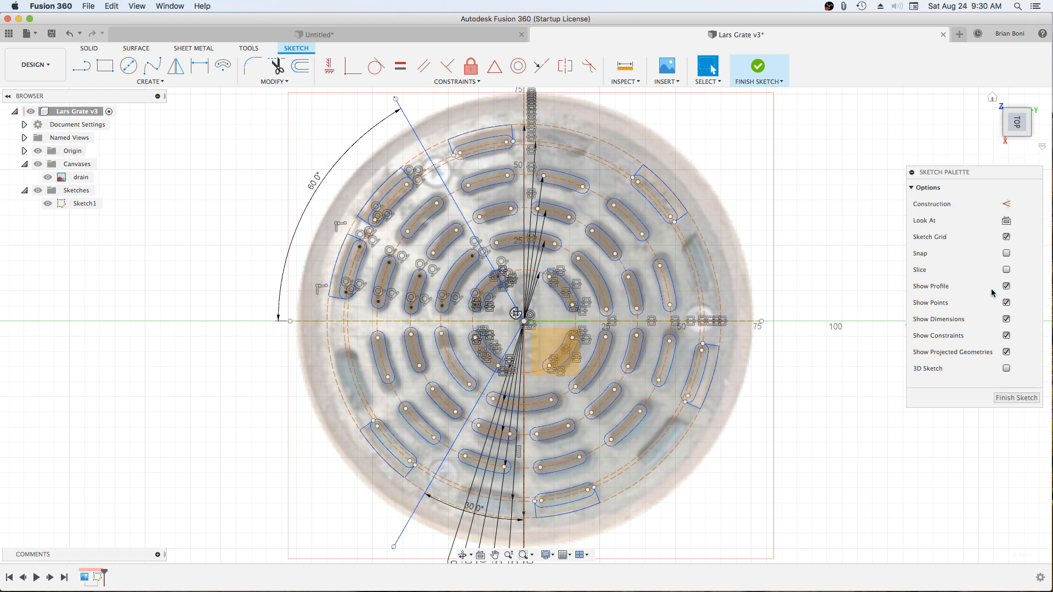
Start a circular pattern of the rotated outermost opening copy, selecting its slot outline, both side lines and the closing arc.
click(357, 216)
scroll(353, 225, up, 5)
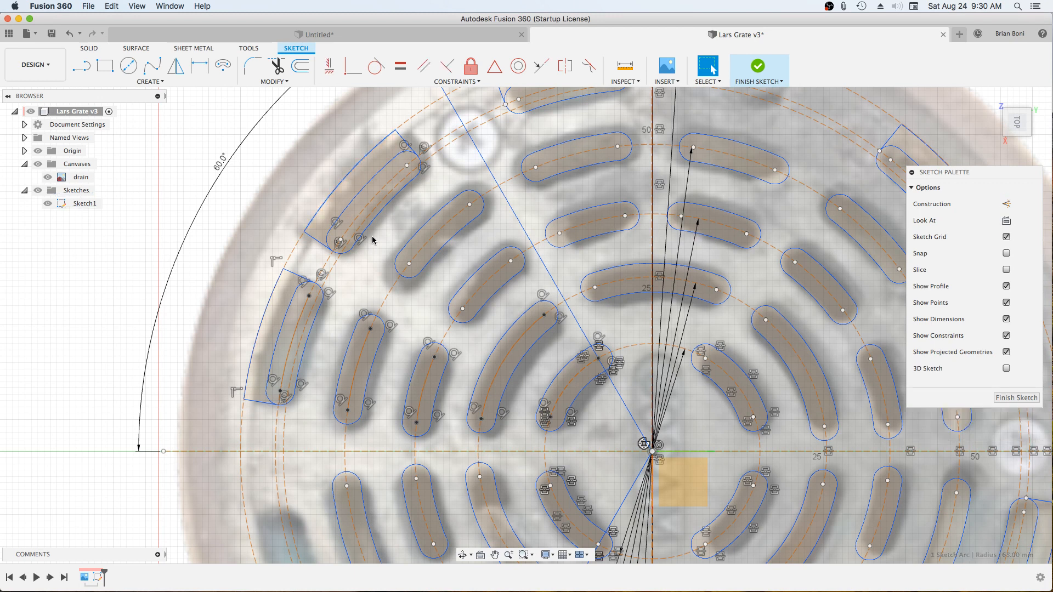
shift+click(378, 217)
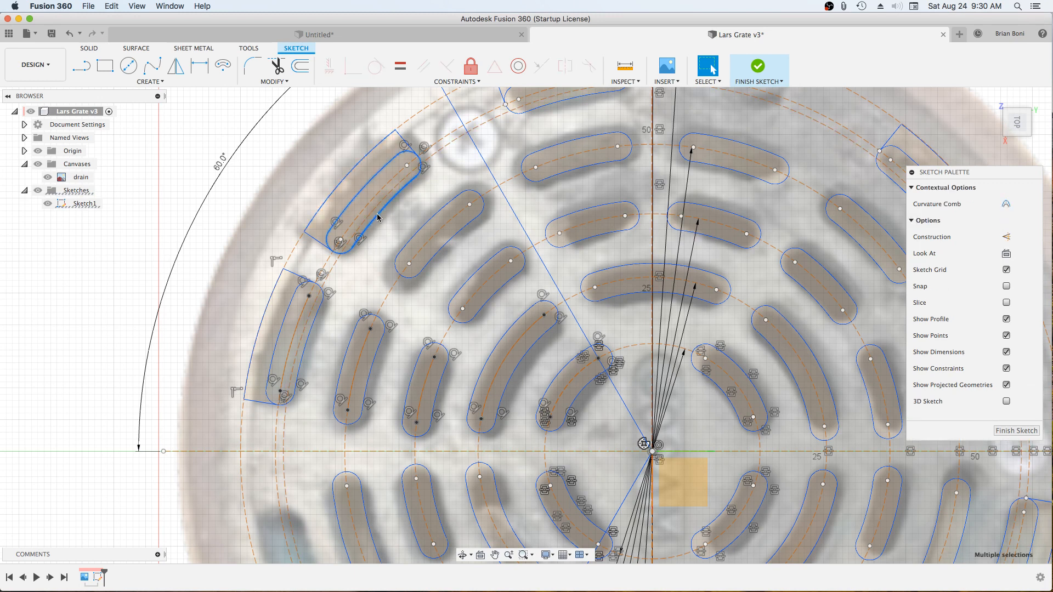
click(98, 81)
mouse_move(100, 161)
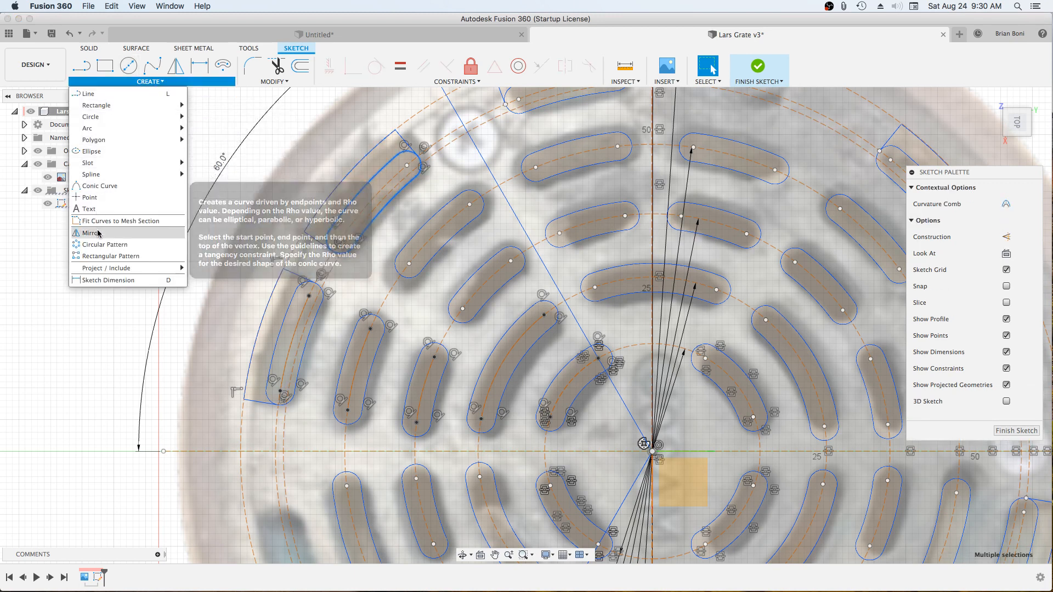
click(86, 245)
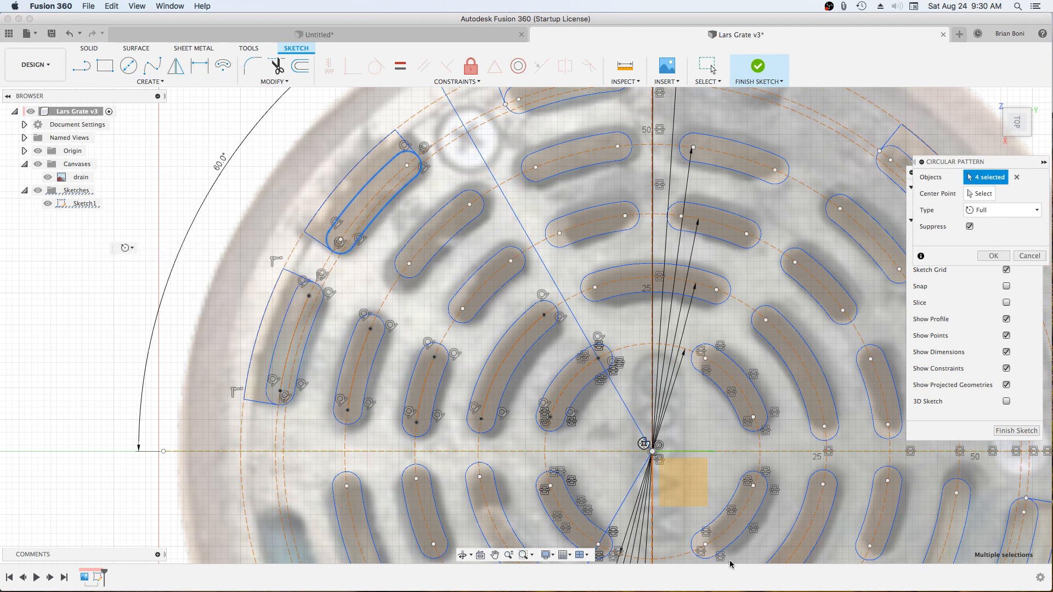
click(396, 136)
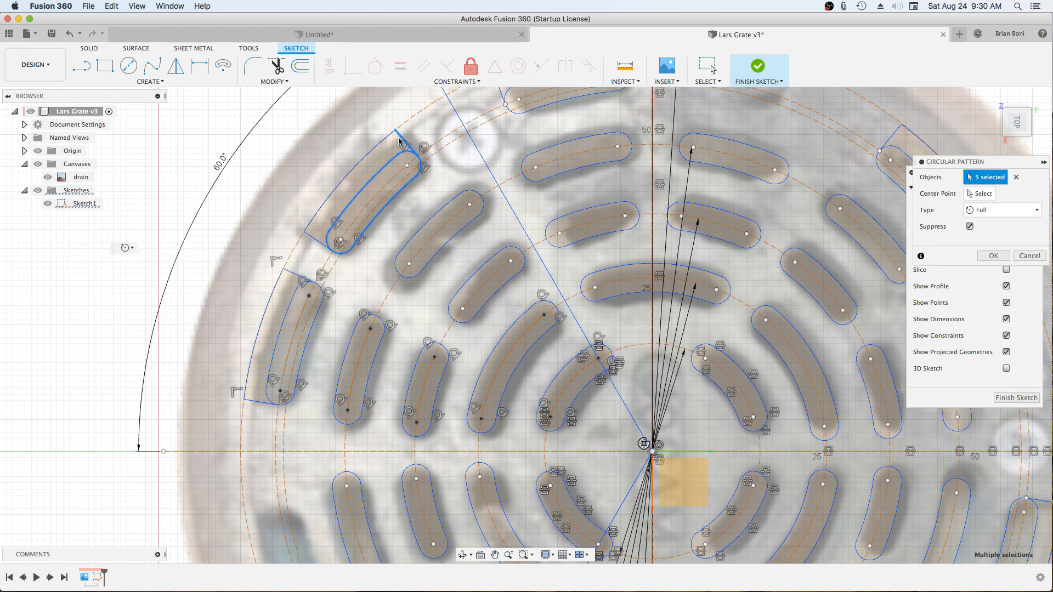
click(324, 245)
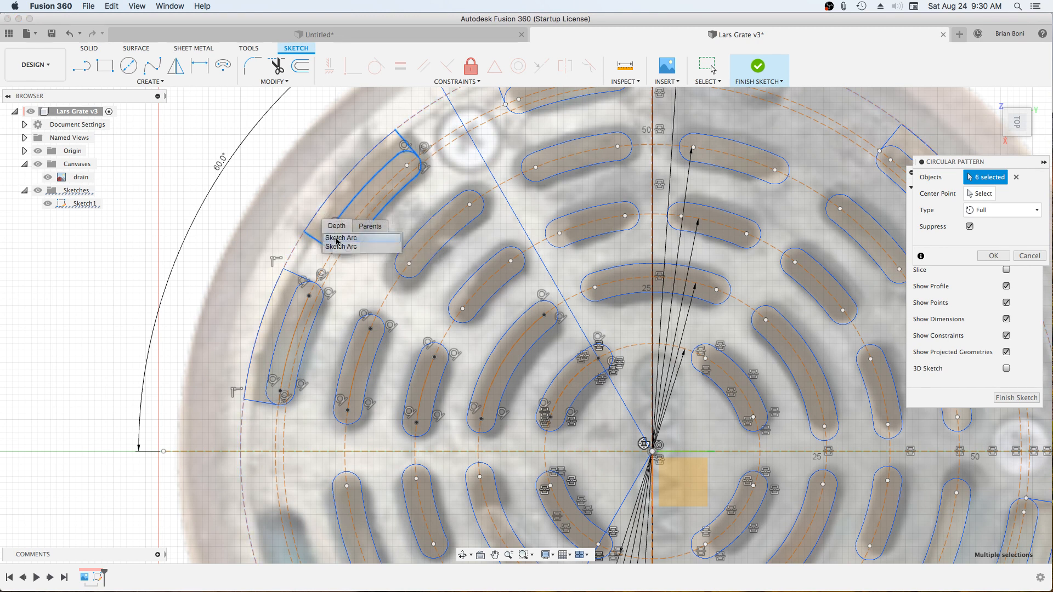
click(339, 245)
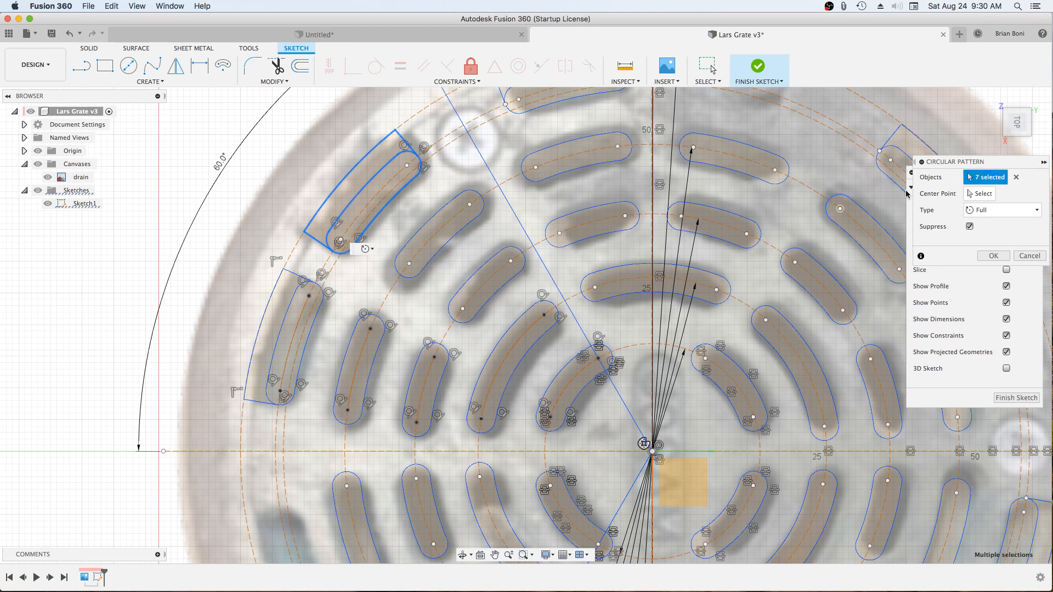
Use the sketch origin as the pattern's center point and set the quantity to 12.
click(975, 194)
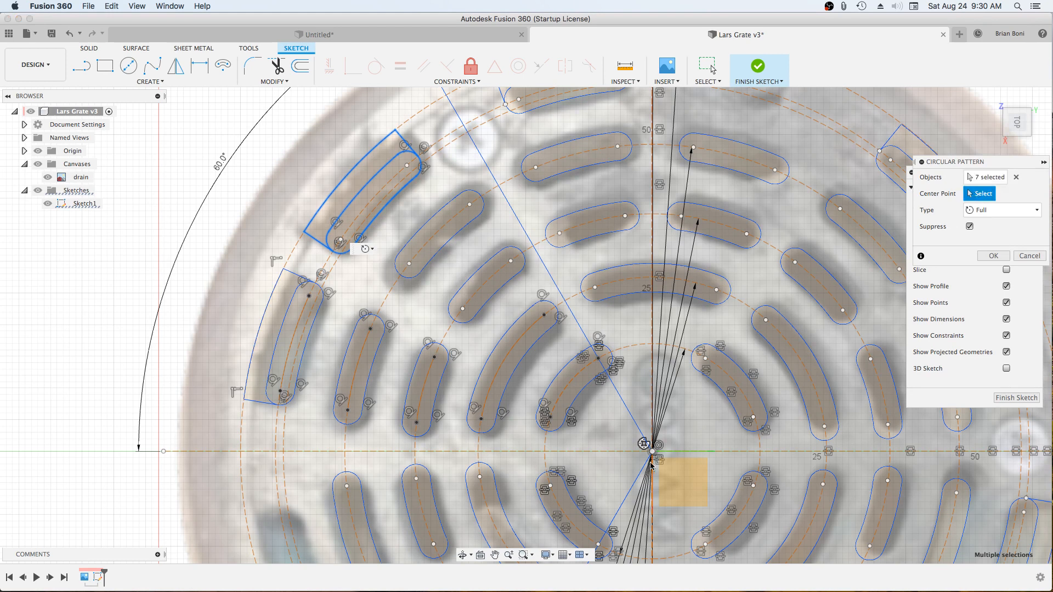
click(652, 452)
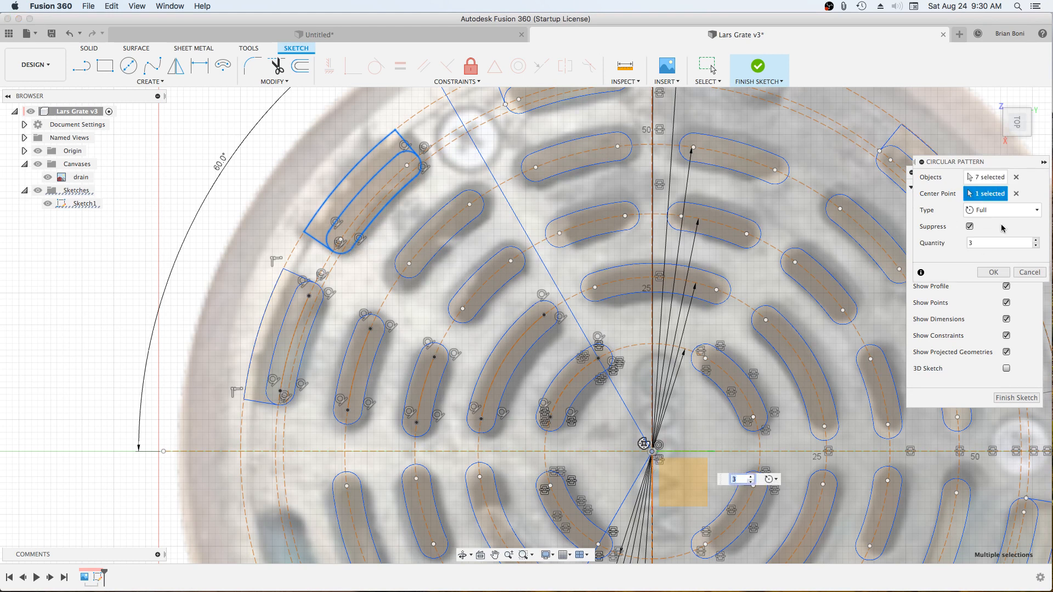
click(977, 244)
double_click(977, 243)
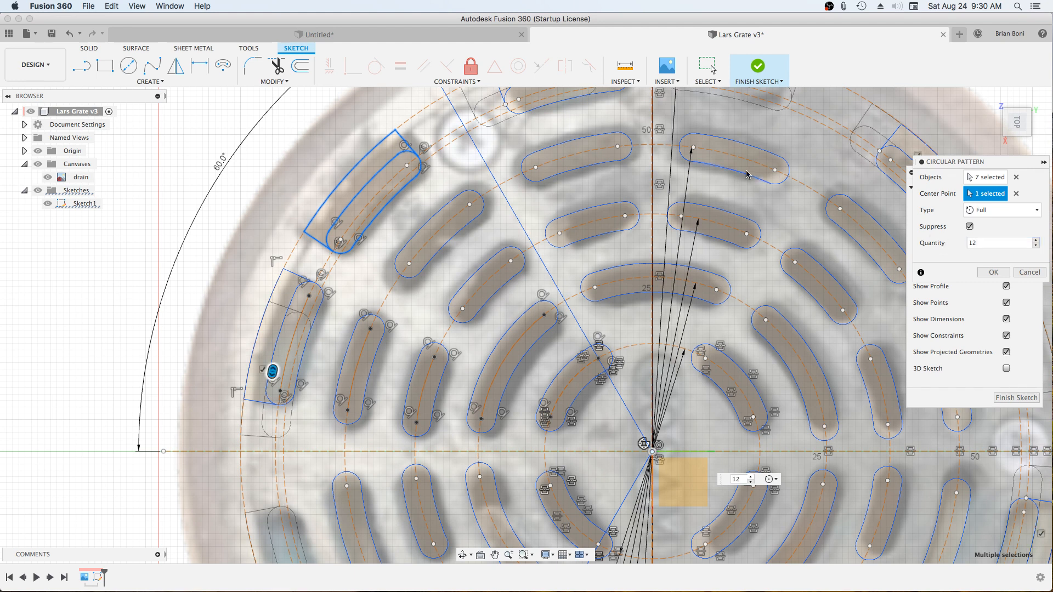
Suppress every second instance of the copied opening's pattern, starting beside the copy, and apply the circular pattern.
scroll(681, 245, down, 5)
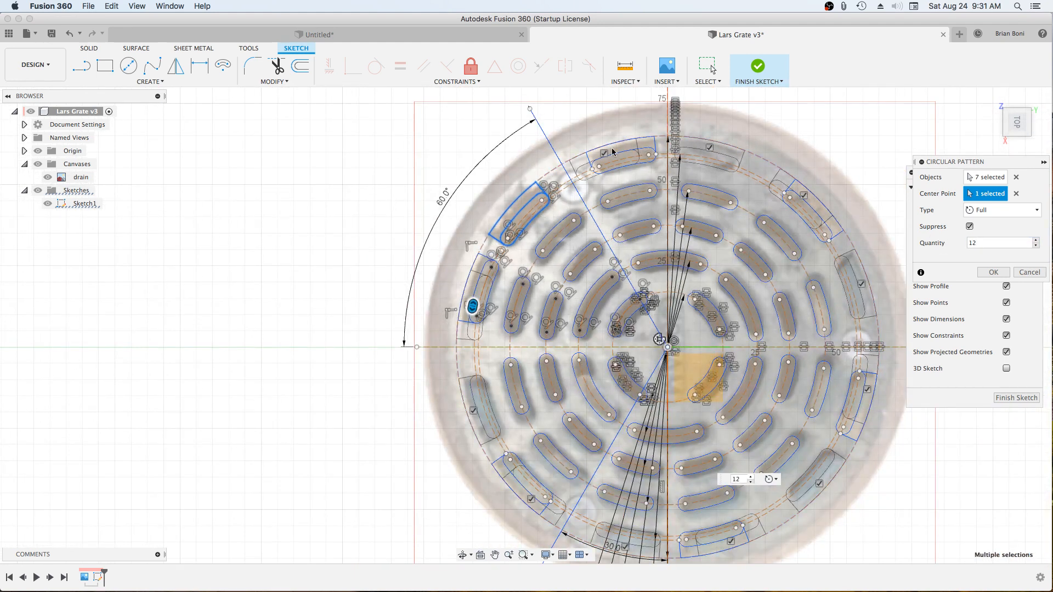
click(602, 151)
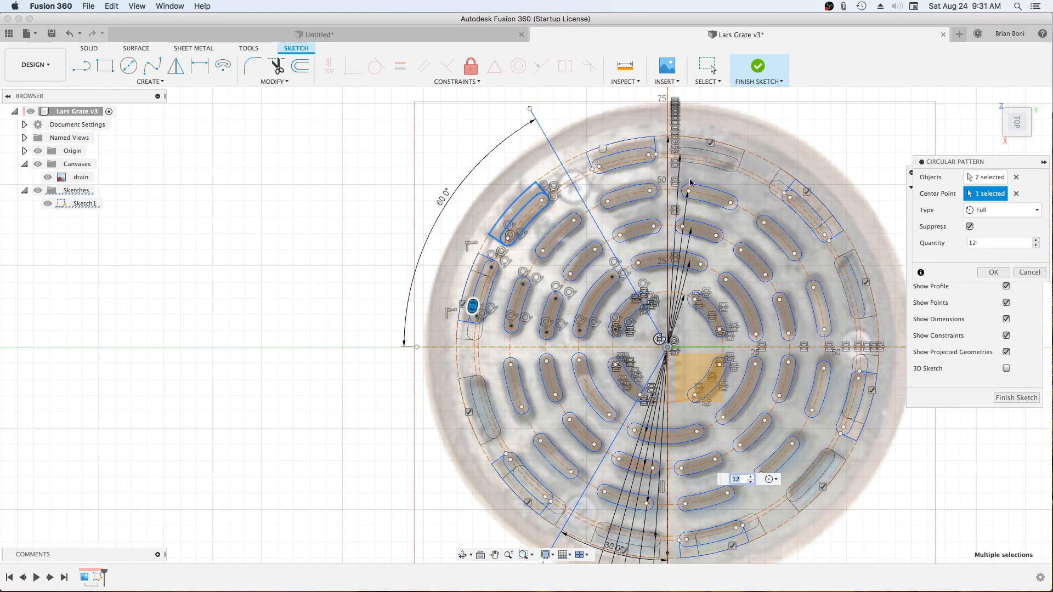
click(806, 193)
click(872, 391)
click(732, 548)
click(530, 503)
click(463, 305)
click(1004, 275)
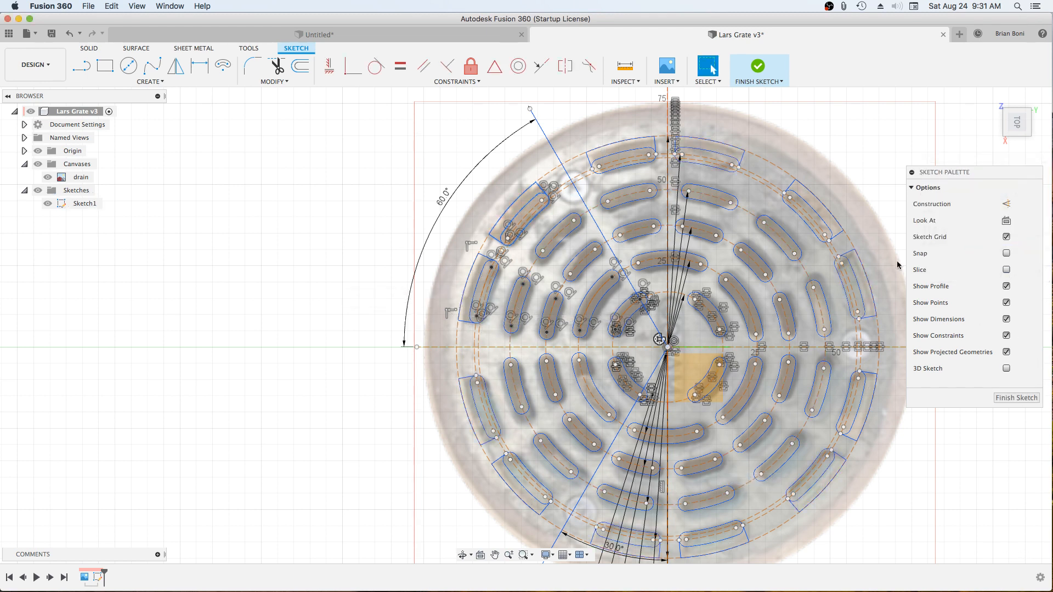
Draw a center-diameter circle from the origin around the grate, near the outer edge of the outermost openings.
mouse_move(416, 261)
middle_down()
mouse_move(397, 246)
mouse_move(160, 222)
middle_up()
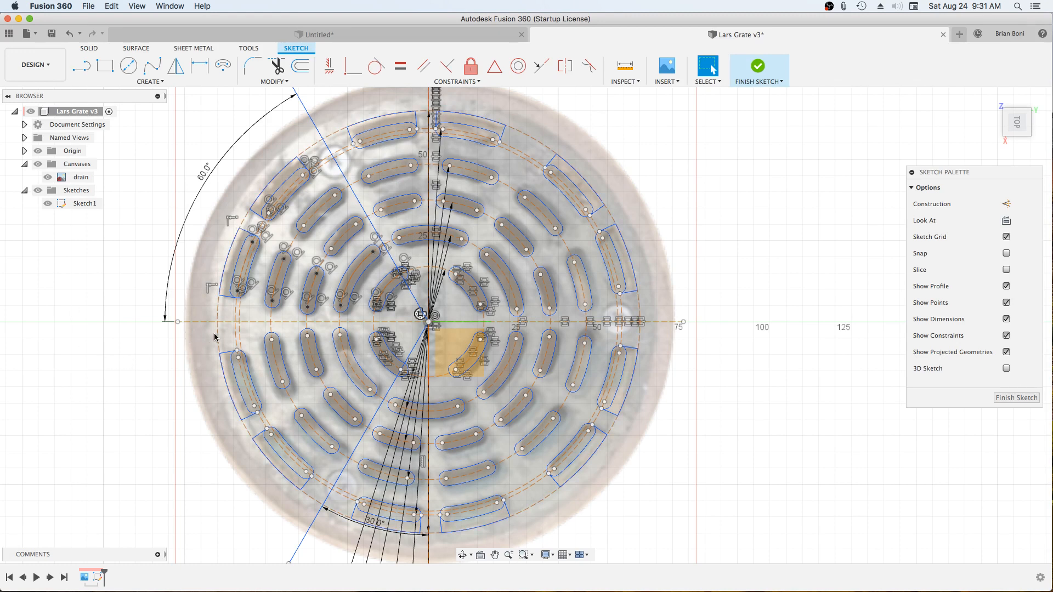
click(128, 65)
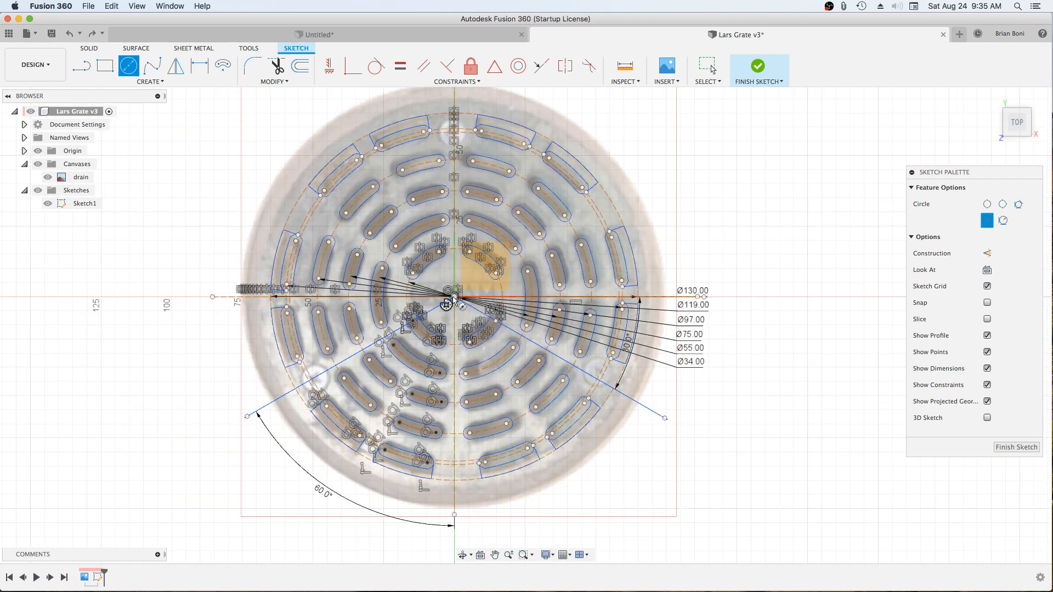
click(454, 298)
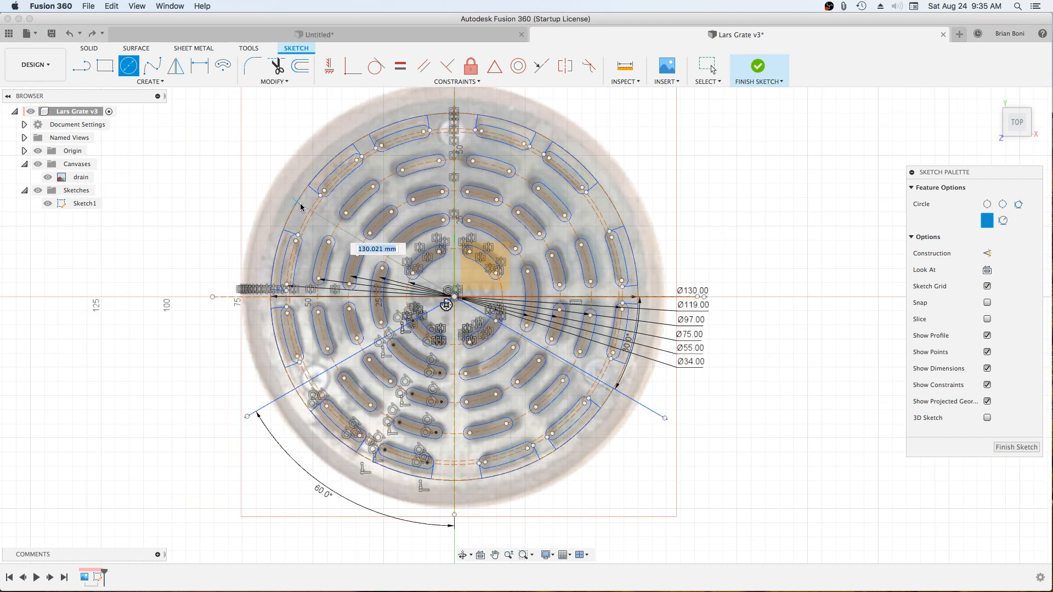
scroll(302, 208, up, 5)
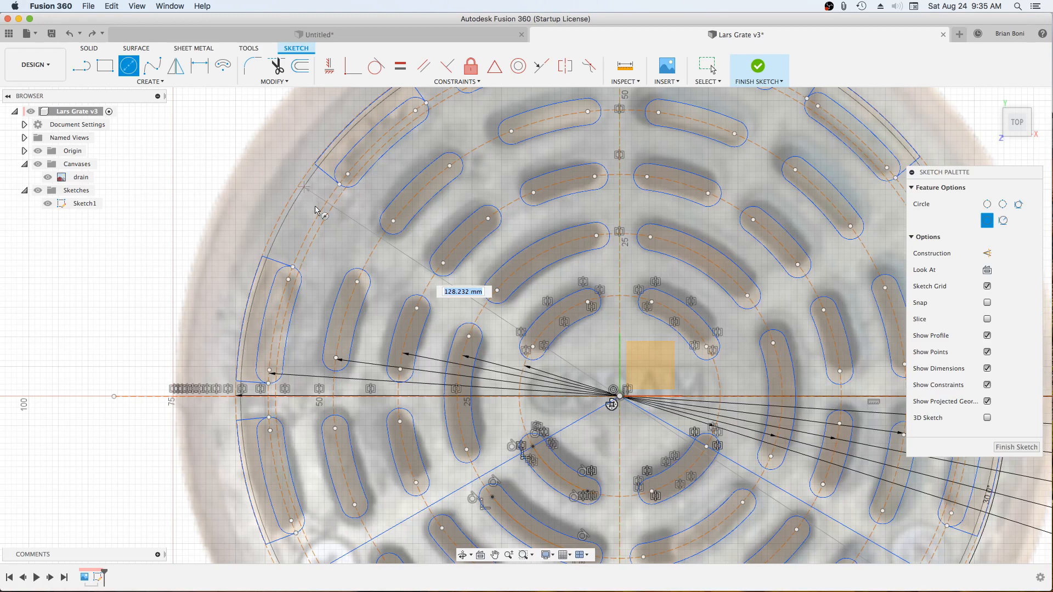
scroll(379, 264, down, 3)
scroll(389, 269, down, 1)
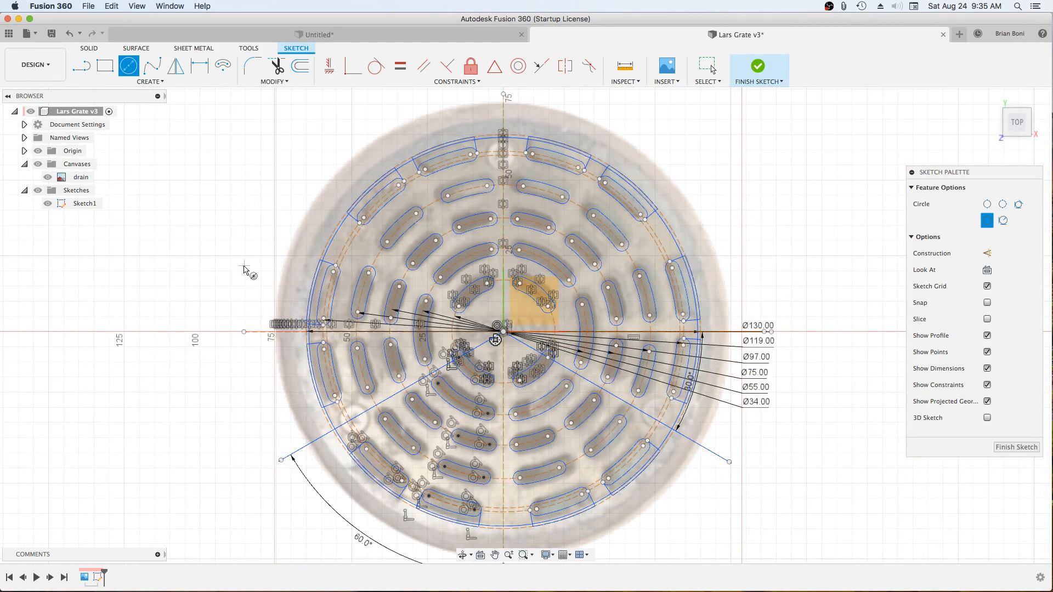
key(Escape)
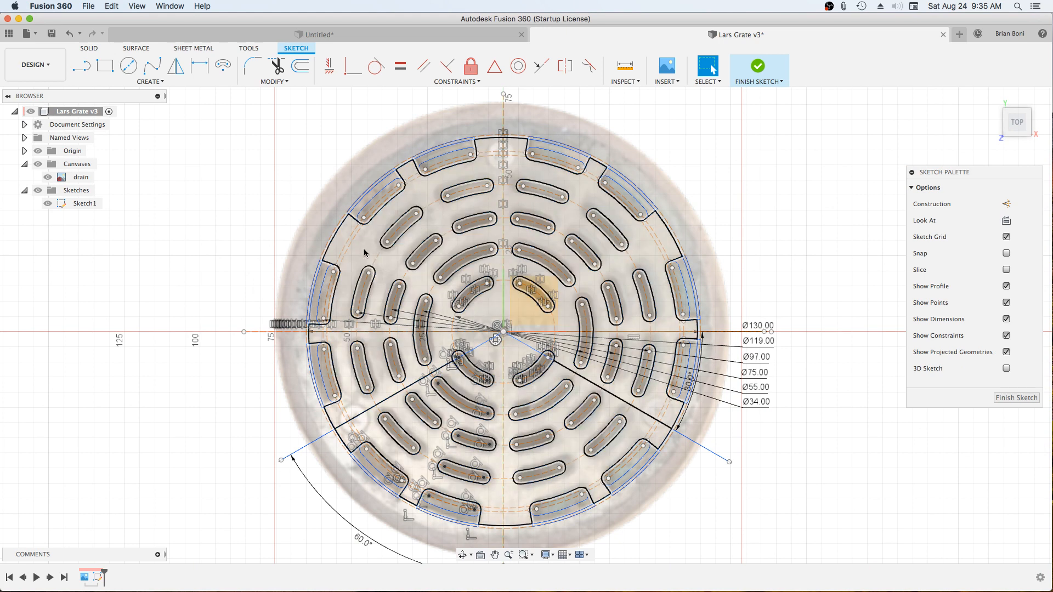
Extrude the grate profile surrounding the slots 5 mm as a new body.
click(364, 252)
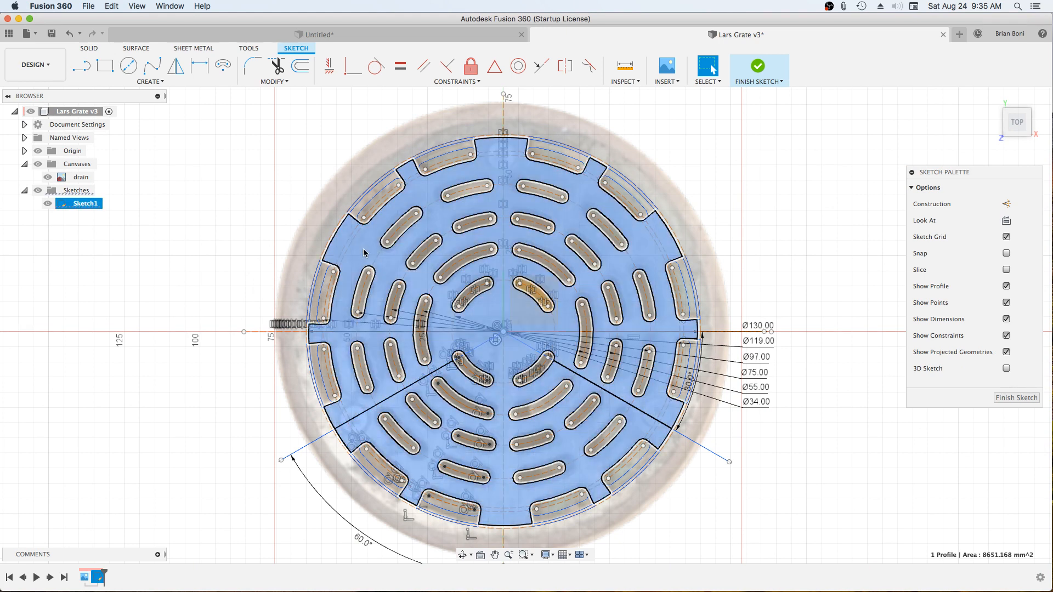
key(e)
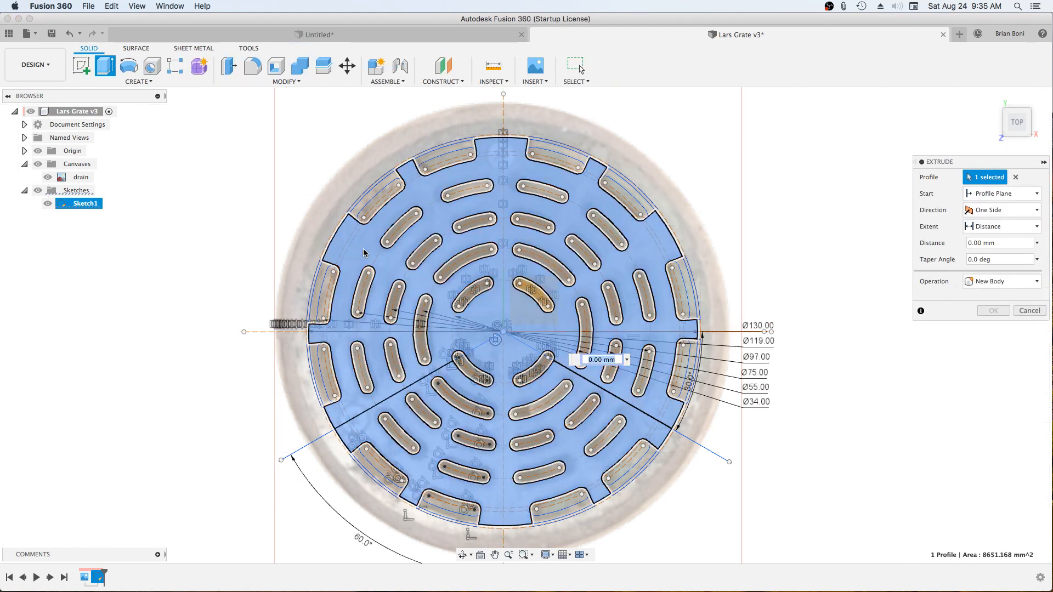
text(5)
key(Return)
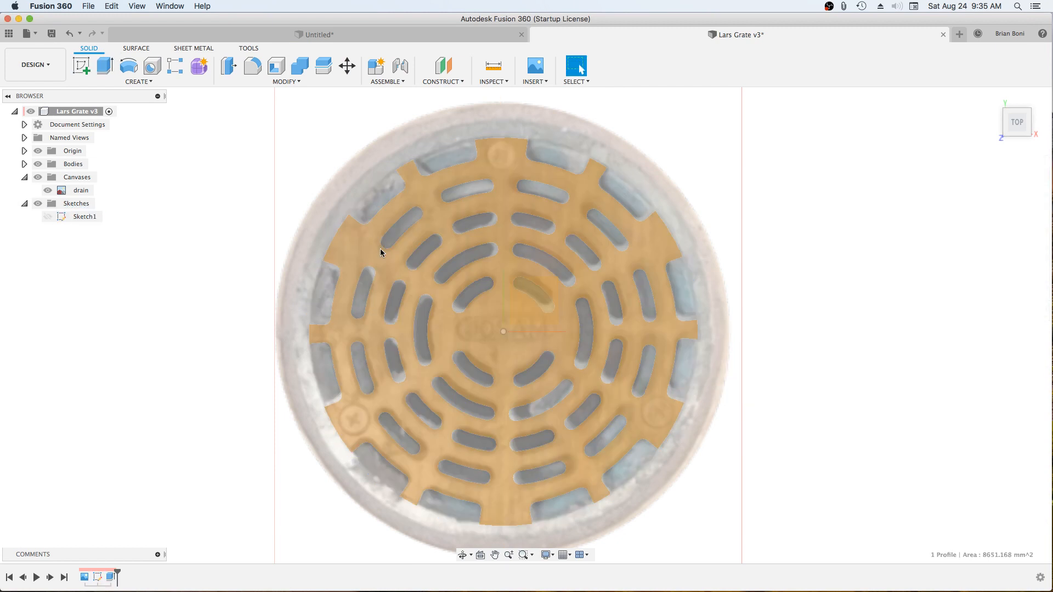
Hide the drain canvas and the origin, and inspect the extruded grate from an angle and from above.
click(46, 192)
click(47, 191)
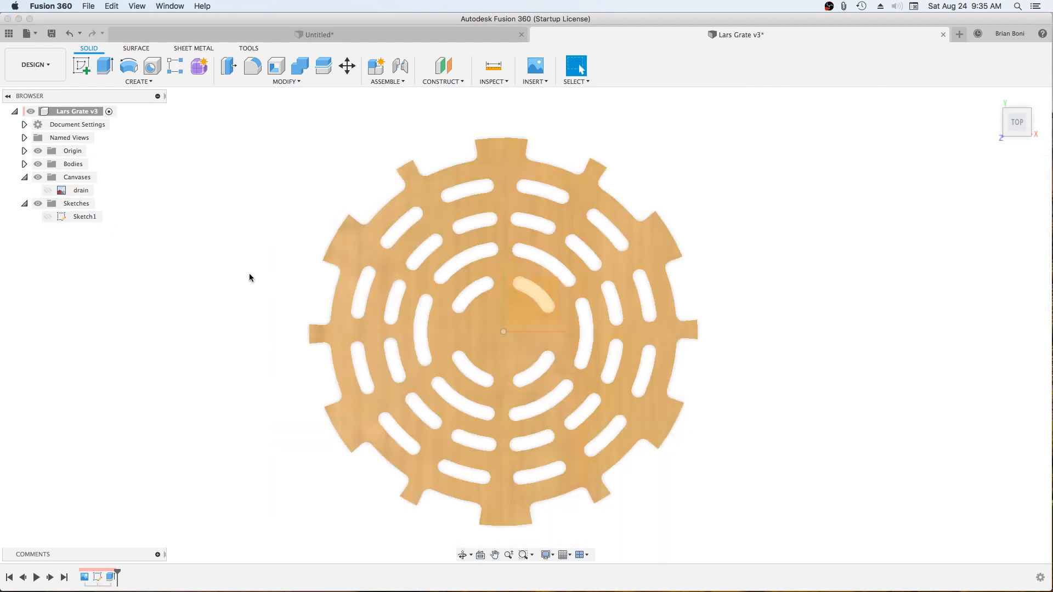
shift+middle_drag(265, 296, 159, 236)
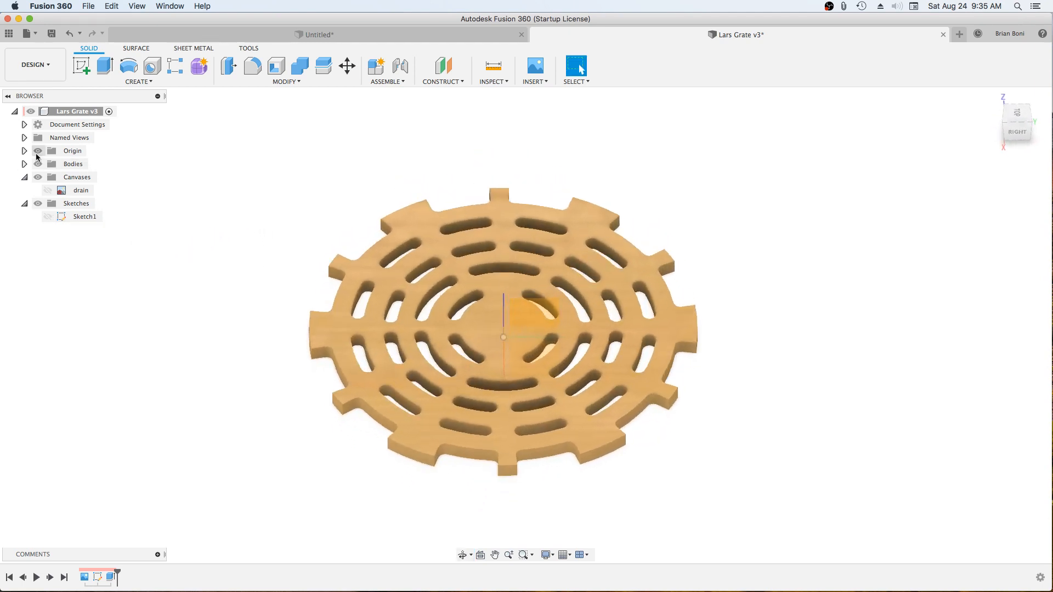
click(38, 151)
shift+middle_drag(329, 226, 300, 272)
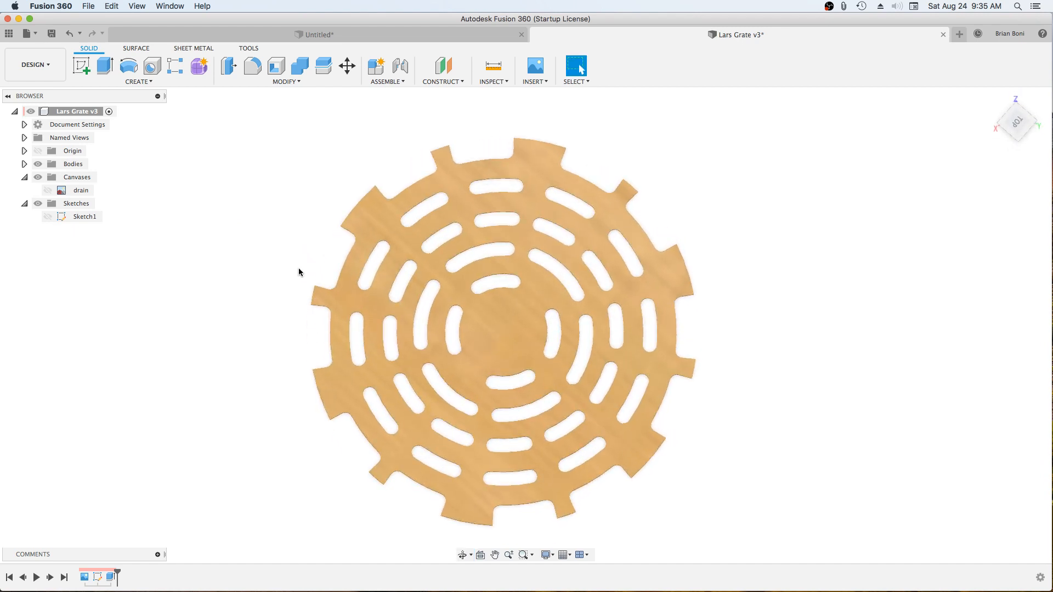